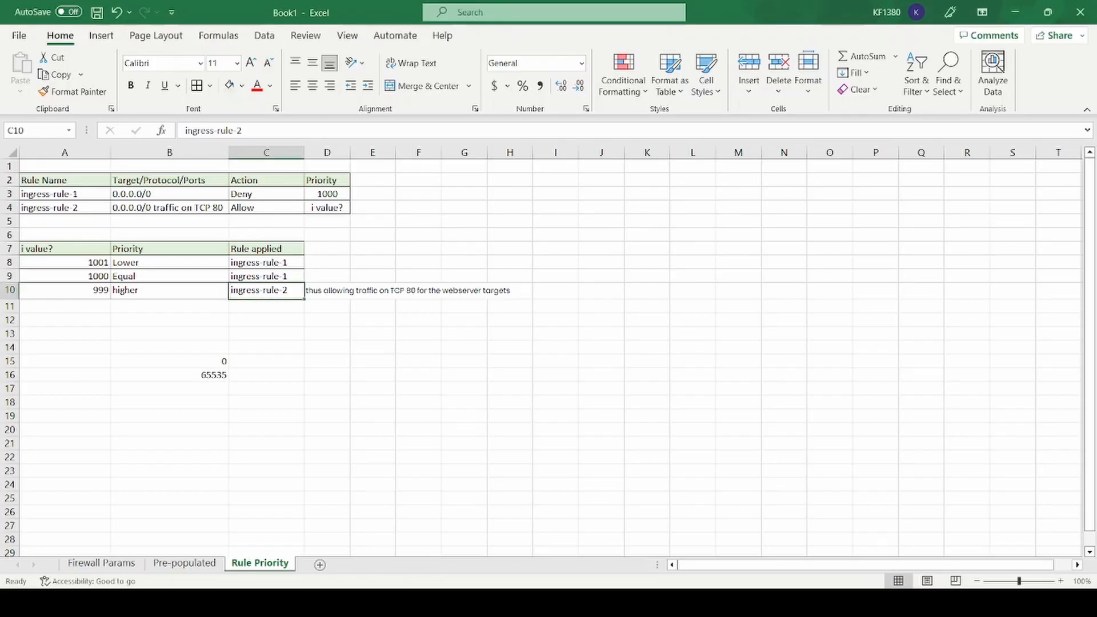
# Step: Review the firewall parameters on the Firewall Params sheet and the four default rules on the Pre-populated sheet
pyautogui.click(103, 565)
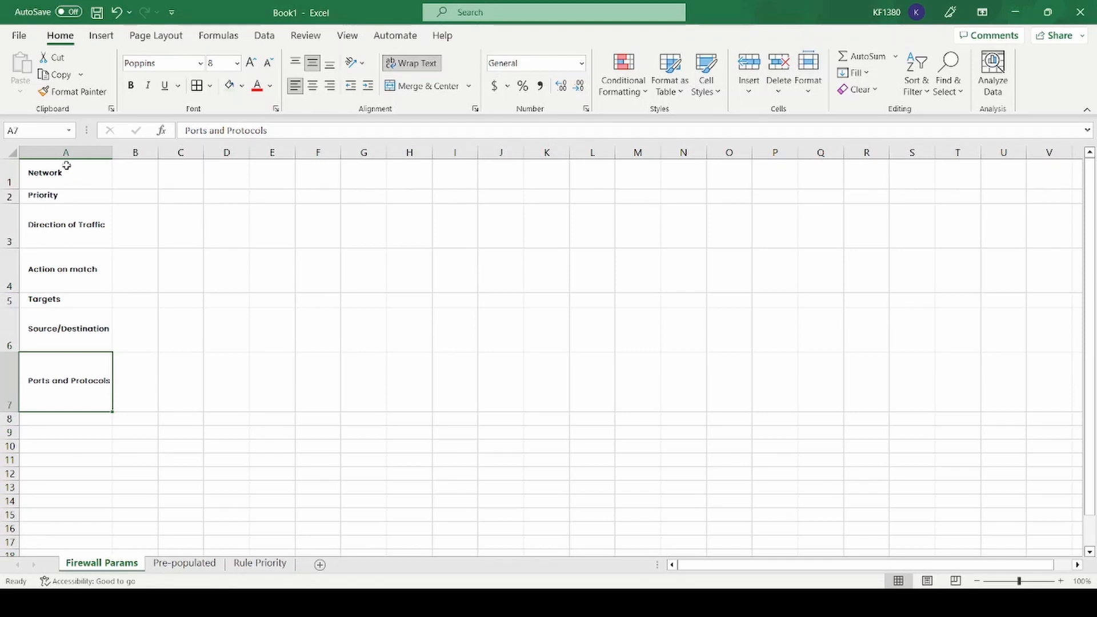
pyautogui.click(70, 175)
pyautogui.click(74, 195)
pyautogui.click(74, 224)
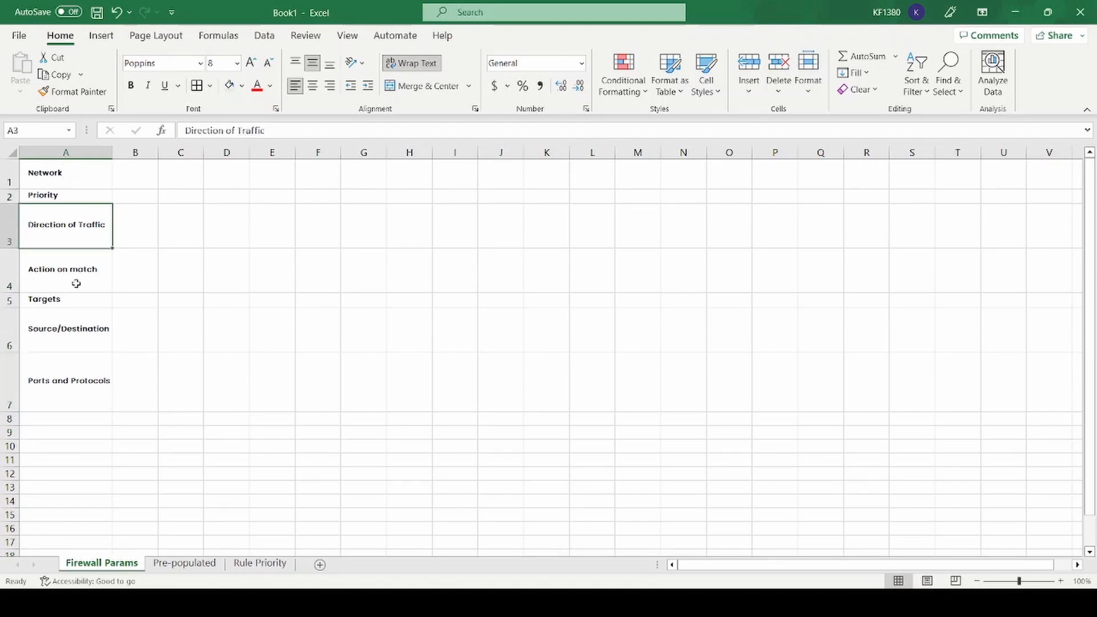
pyautogui.click(76, 283)
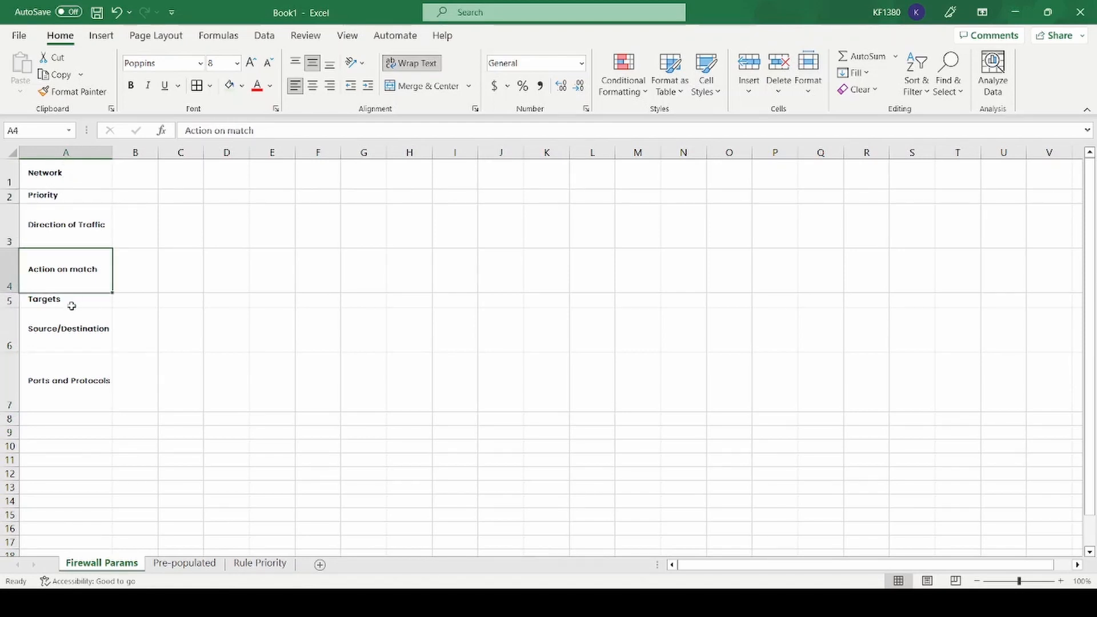
pyautogui.click(72, 299)
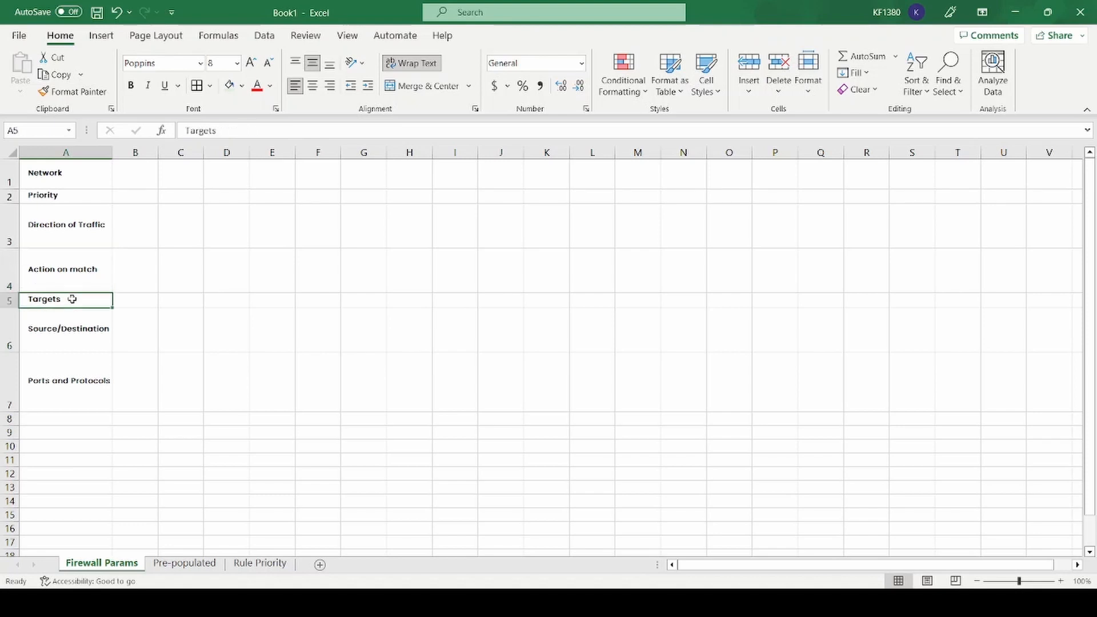
pyautogui.click(84, 330)
pyautogui.click(83, 394)
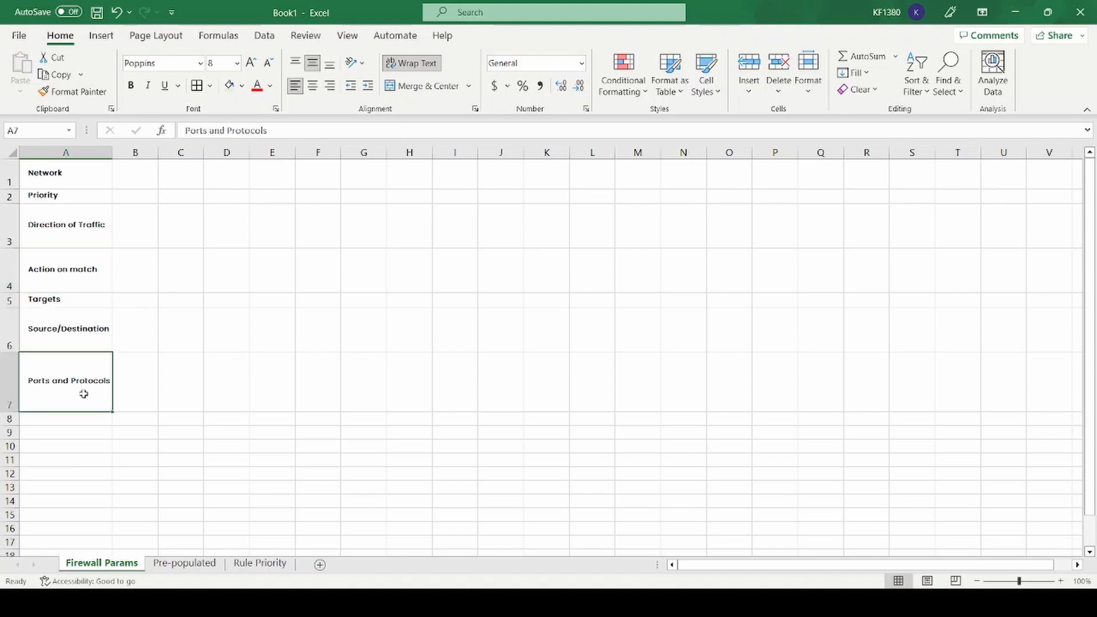
pyautogui.click(184, 563)
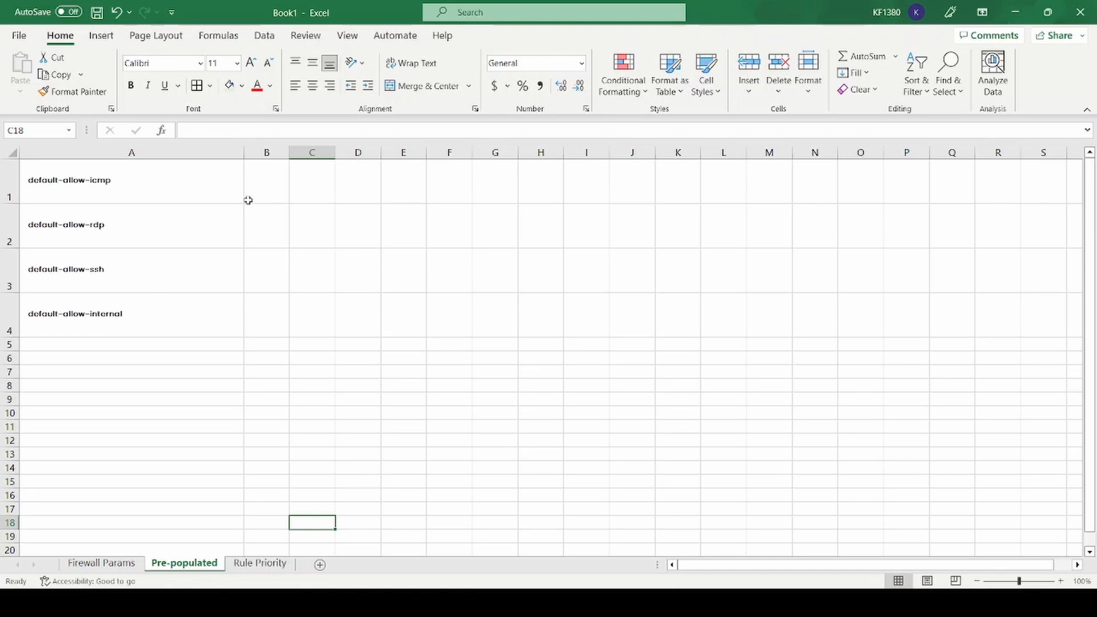
pyautogui.moveTo(161, 179); pyautogui.dragTo(166, 319)
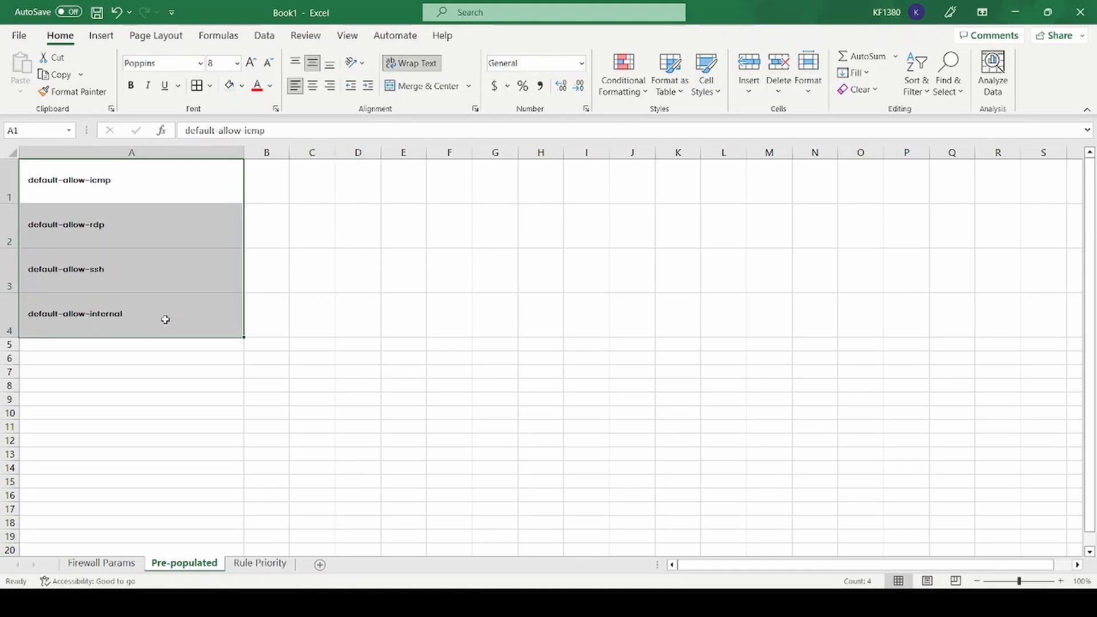
# Step: On the Rule Priority sheet, examine the action and priority of ingress-rule-1 and ingress-rule-2
pyautogui.click(269, 569)
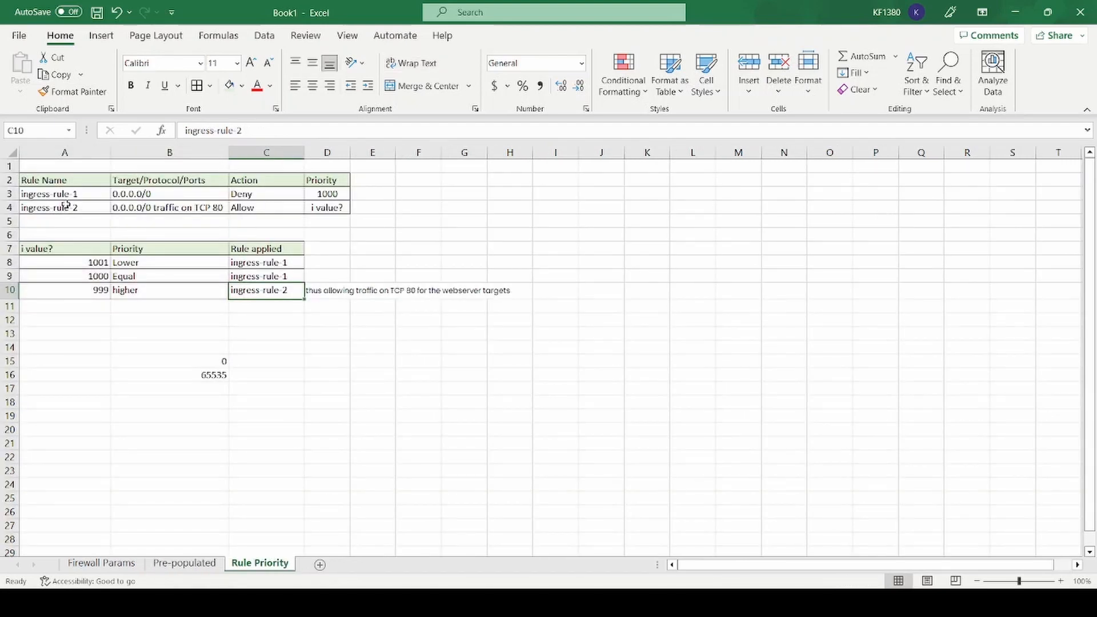
pyautogui.click(35, 195)
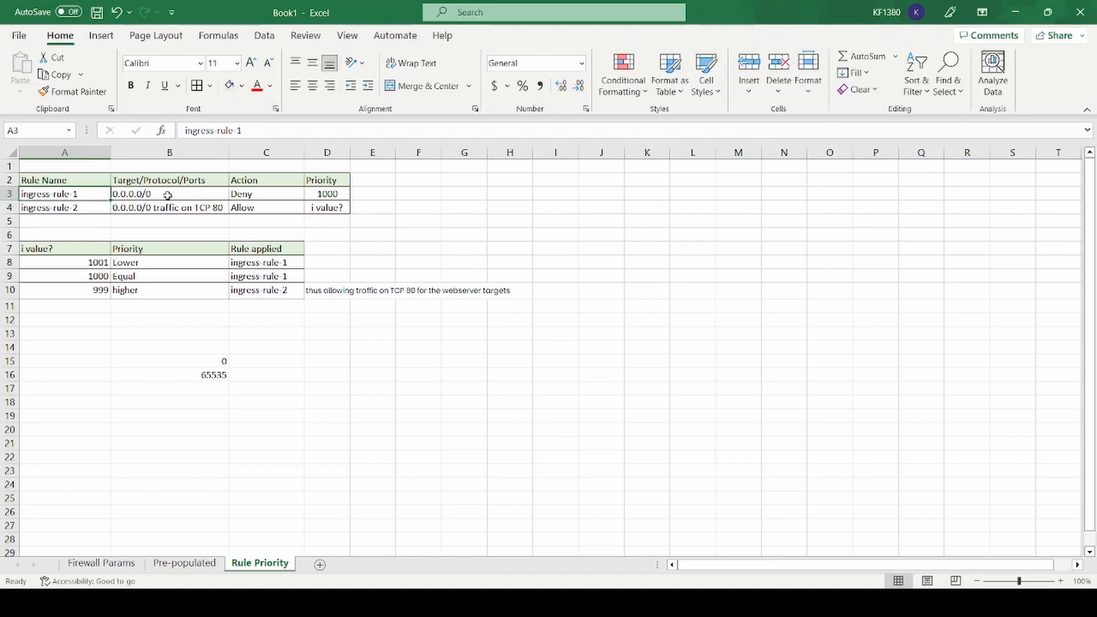
pyautogui.click(246, 192)
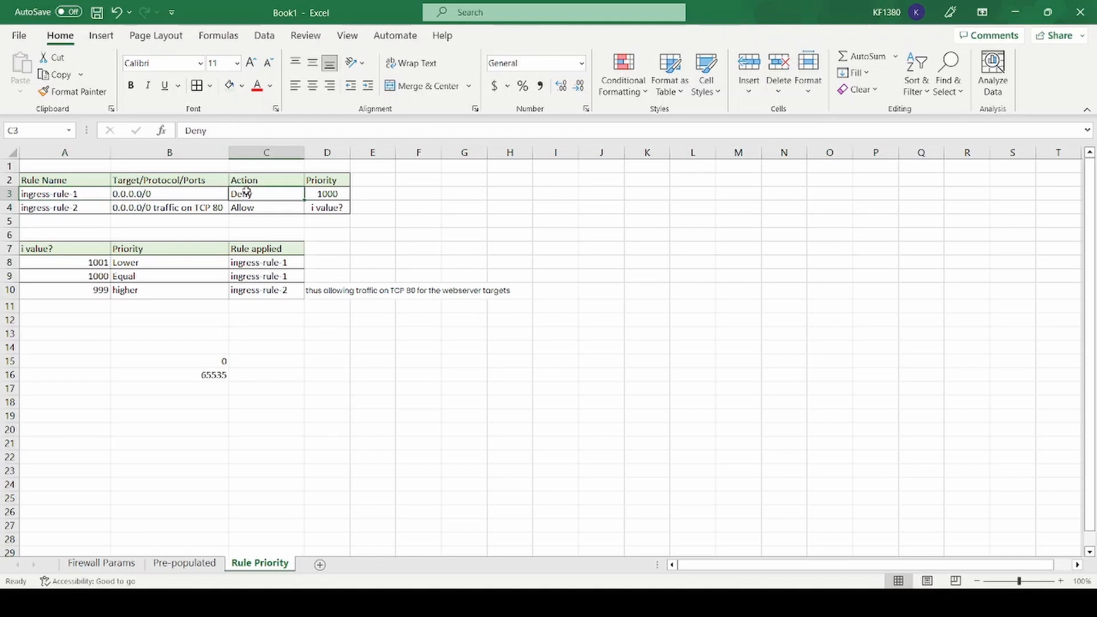
pyautogui.click(307, 192)
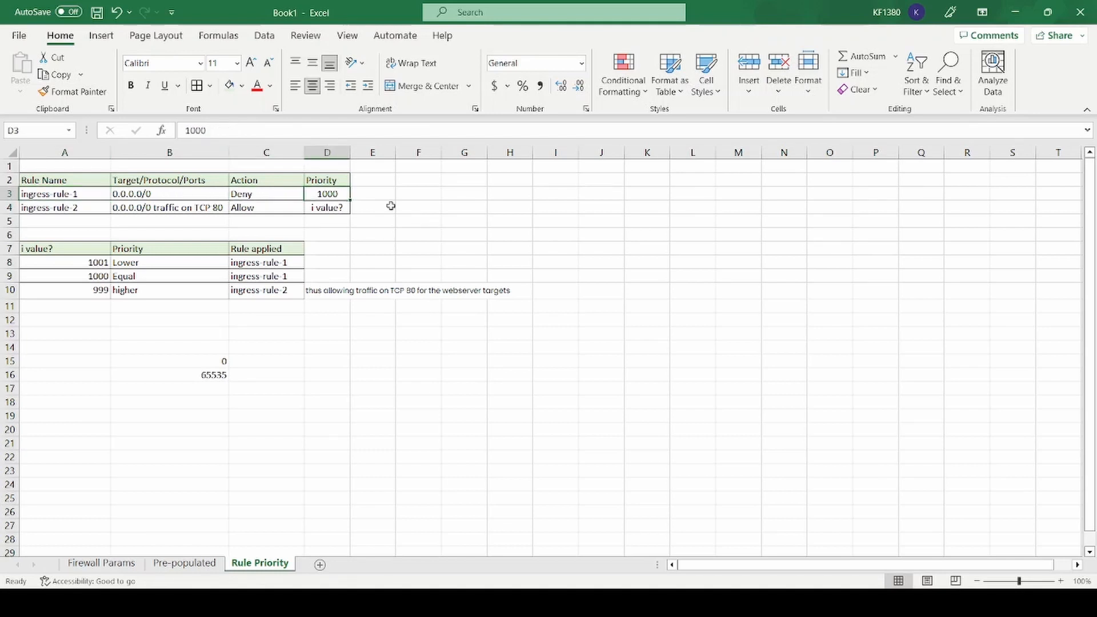
pyautogui.click(62, 209)
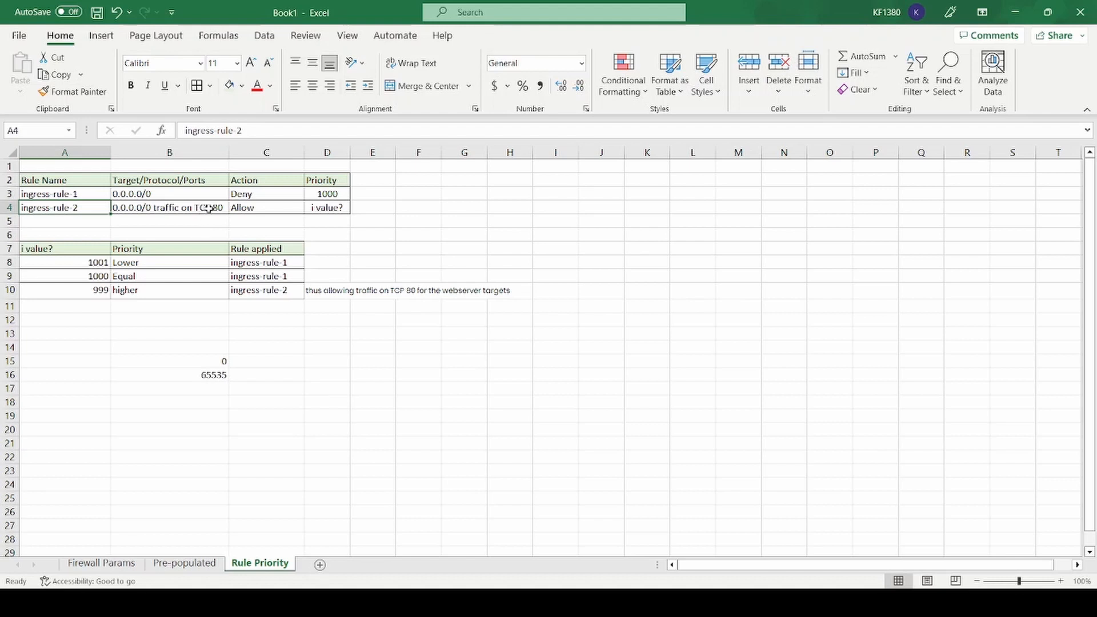
pyautogui.click(263, 208)
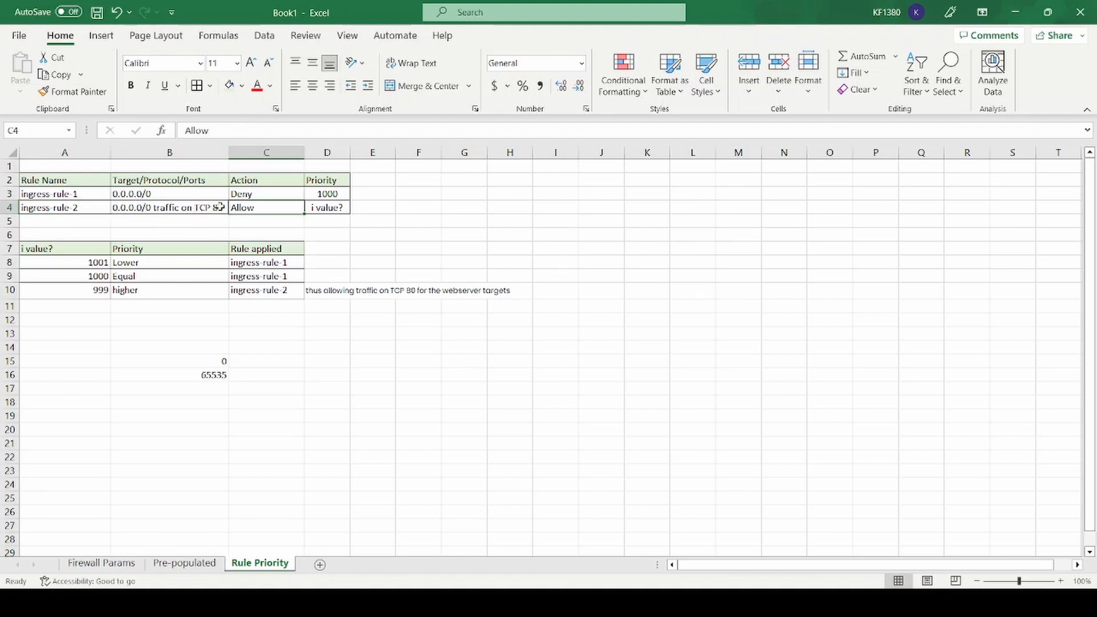
pyautogui.click(321, 207)
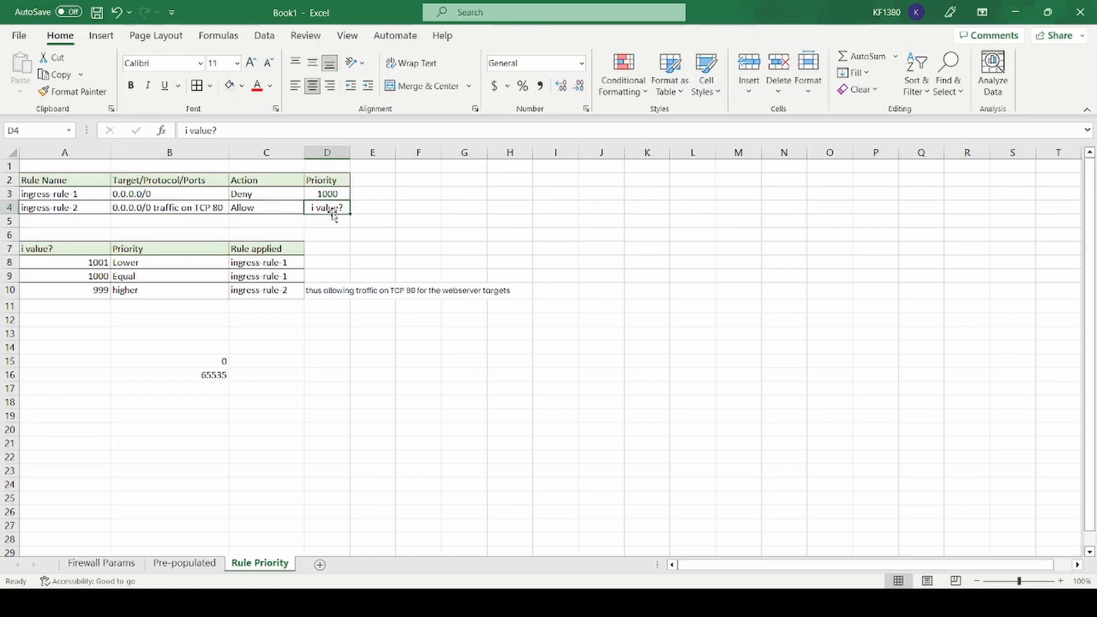
pyautogui.click(327, 194)
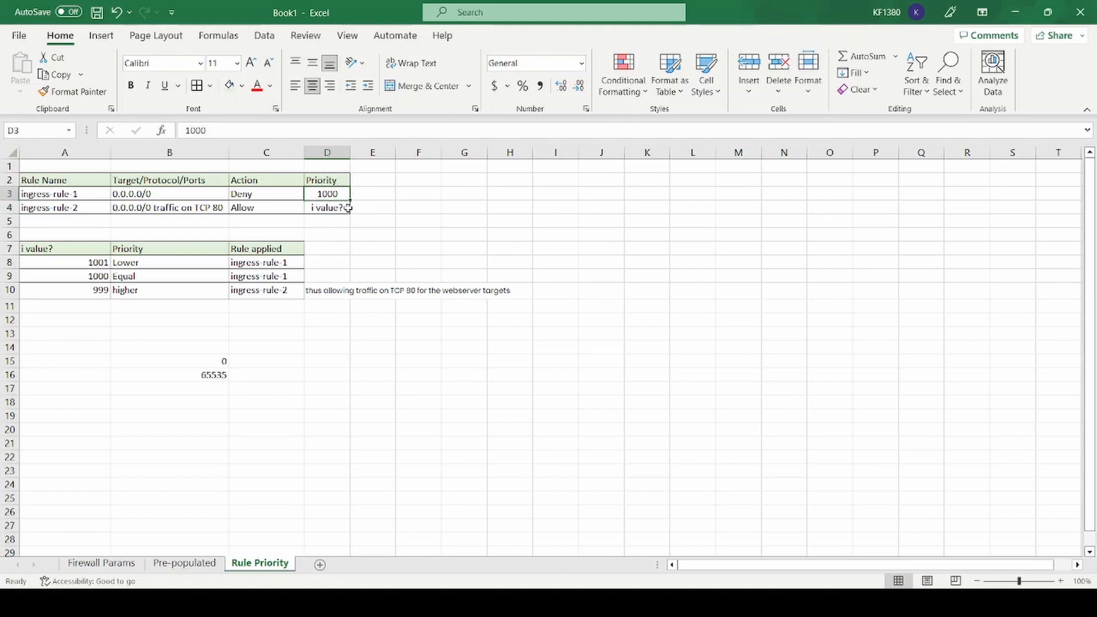
# Step: Compare the 1001 priority case with ingress-rule-1's priority and check which rule is applied
pyautogui.click(74, 263)
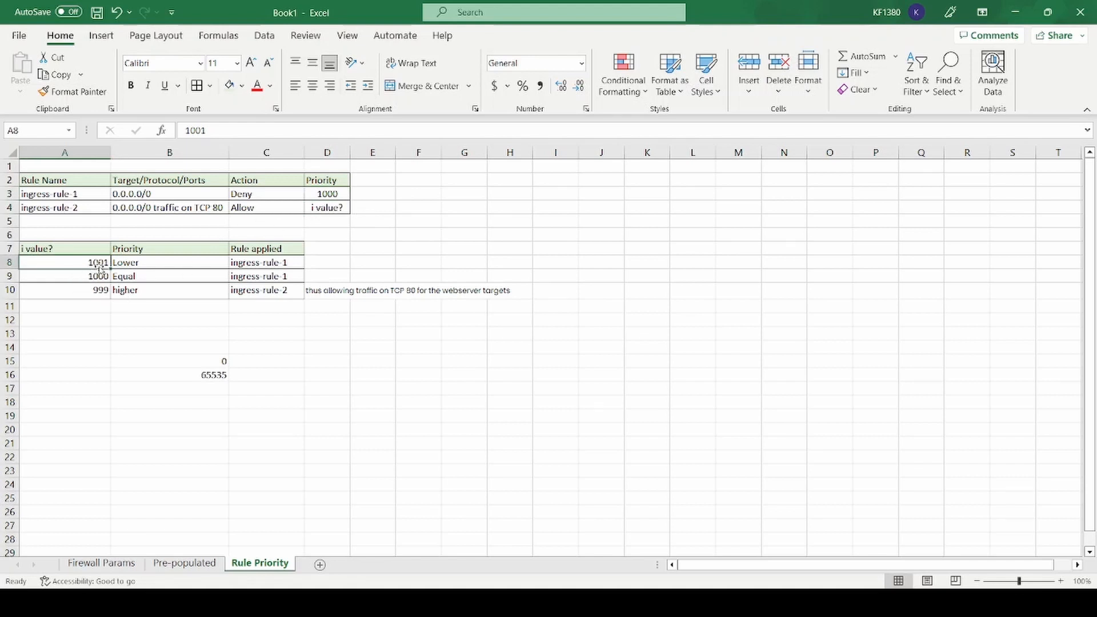
pyautogui.click(337, 195)
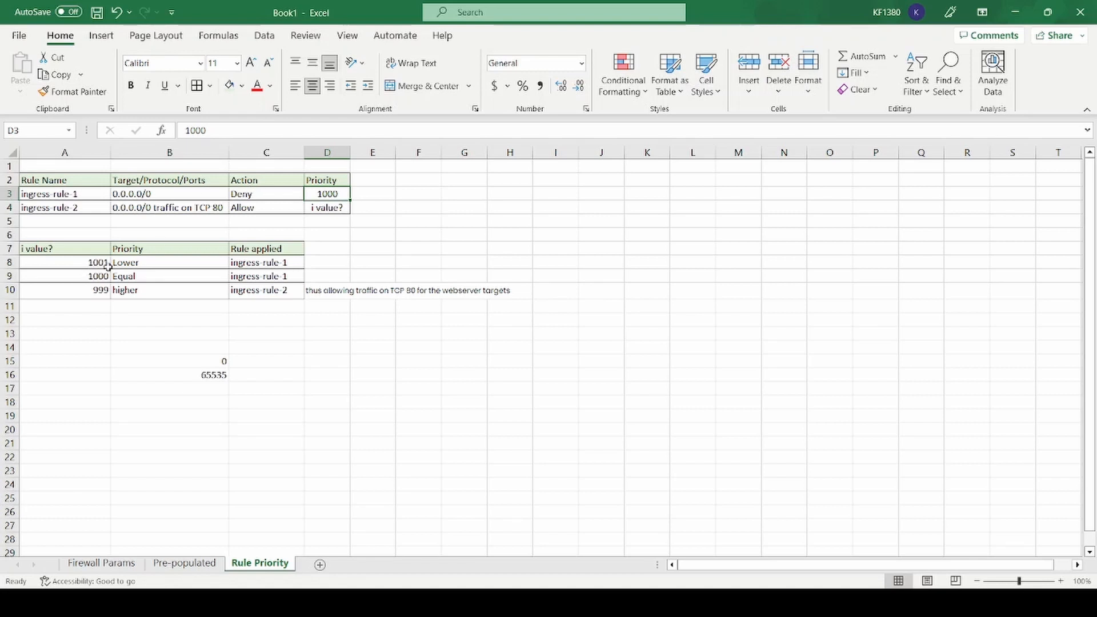
pyautogui.click(144, 264)
pyautogui.click(252, 264)
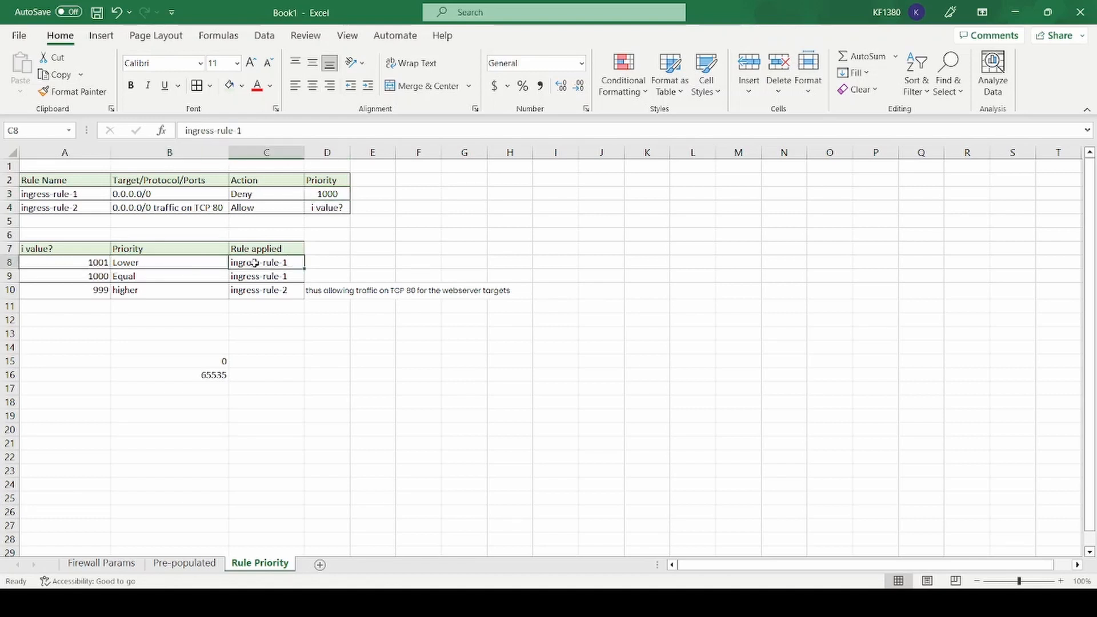
pyautogui.click(64, 194)
pyautogui.click(327, 208)
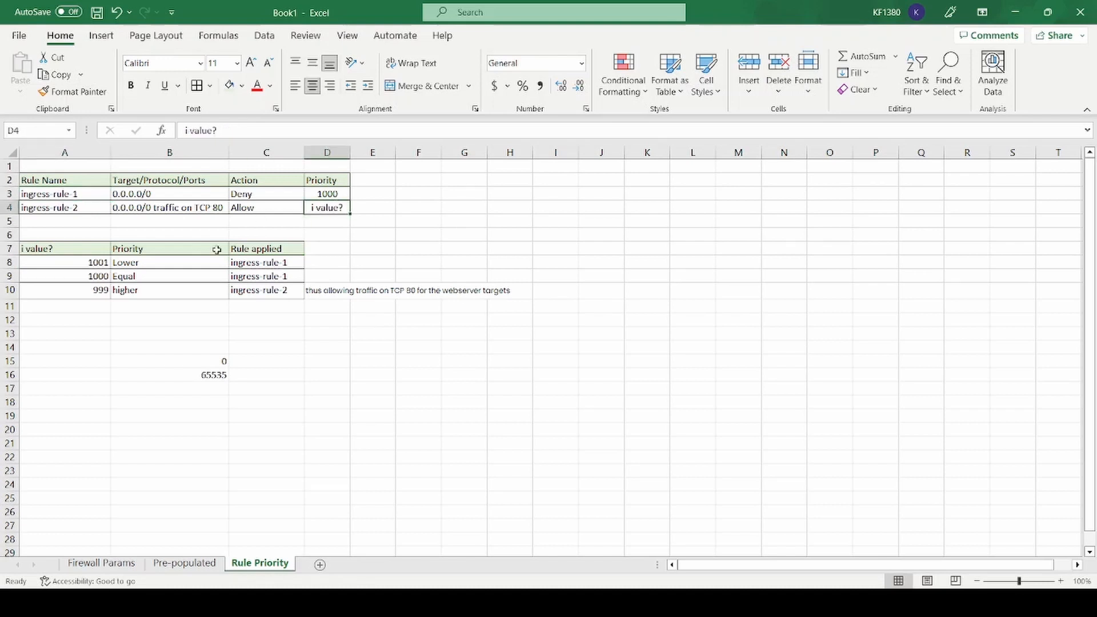
# Step: Check the equal-priority case of 1000 against the ingress-rule-1 row
pyautogui.click(75, 280)
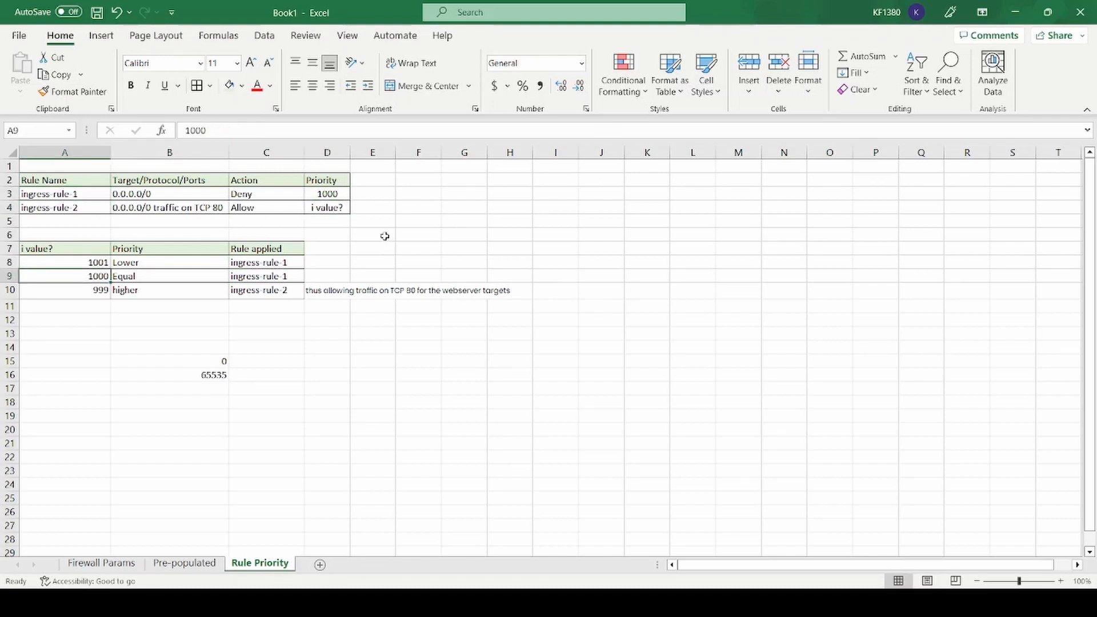
pyautogui.click(63, 195)
pyautogui.moveTo(337, 194); pyautogui.dragTo(81, 195)
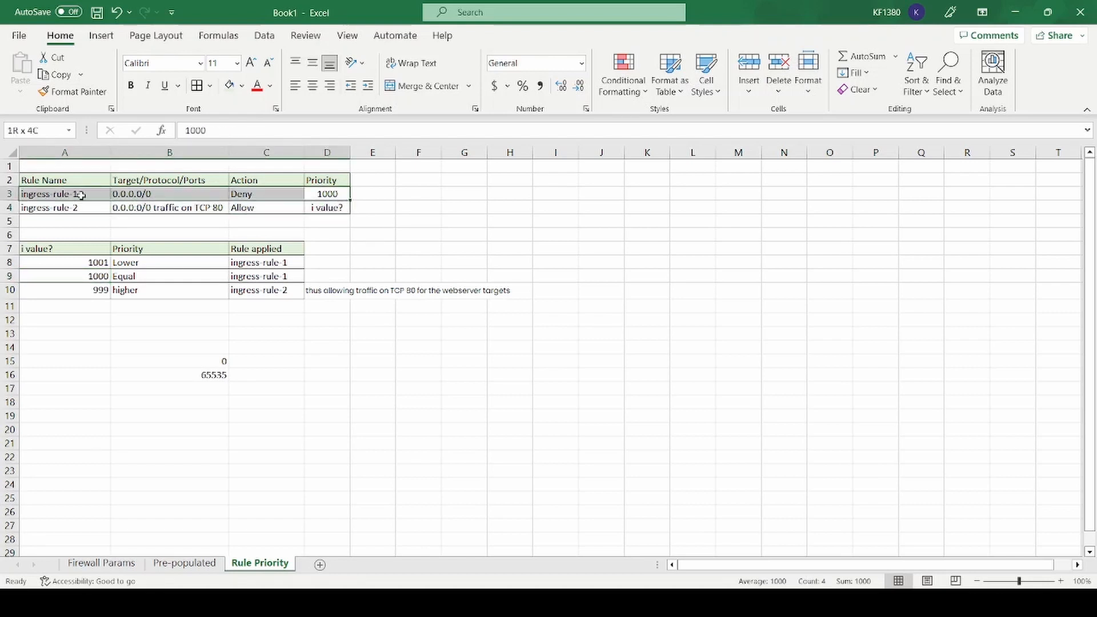
# Step: Compare the 999 priority case with ingress-rule-1's priority and check which rule is applied to the traffic
pyautogui.click(91, 289)
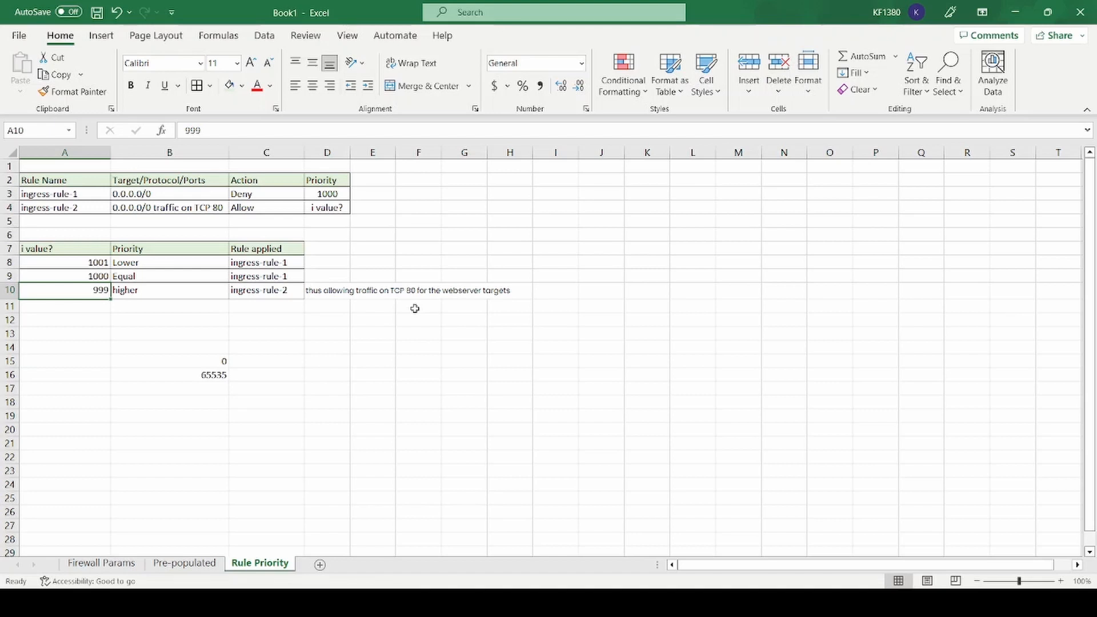
pyautogui.click(329, 195)
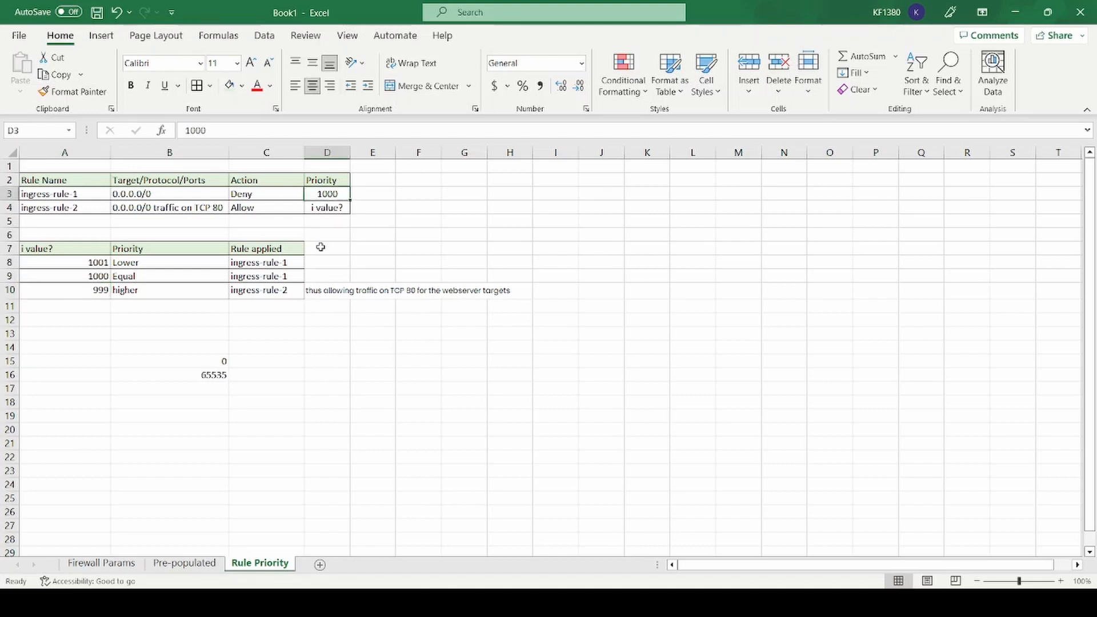
pyautogui.click(95, 293)
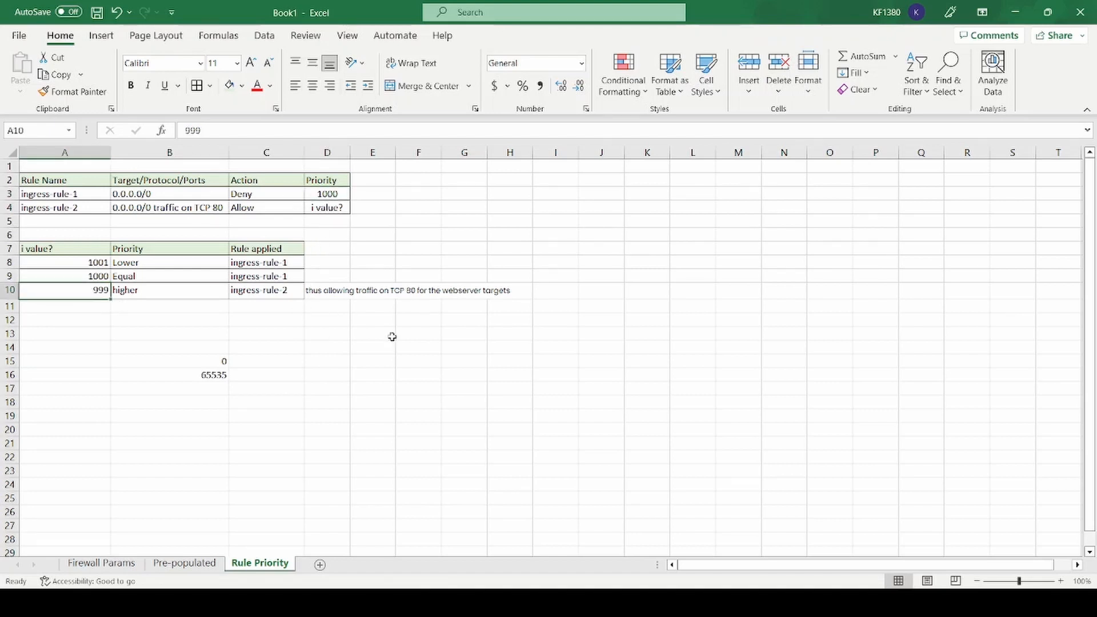
pyautogui.moveTo(71, 209); pyautogui.dragTo(328, 208)
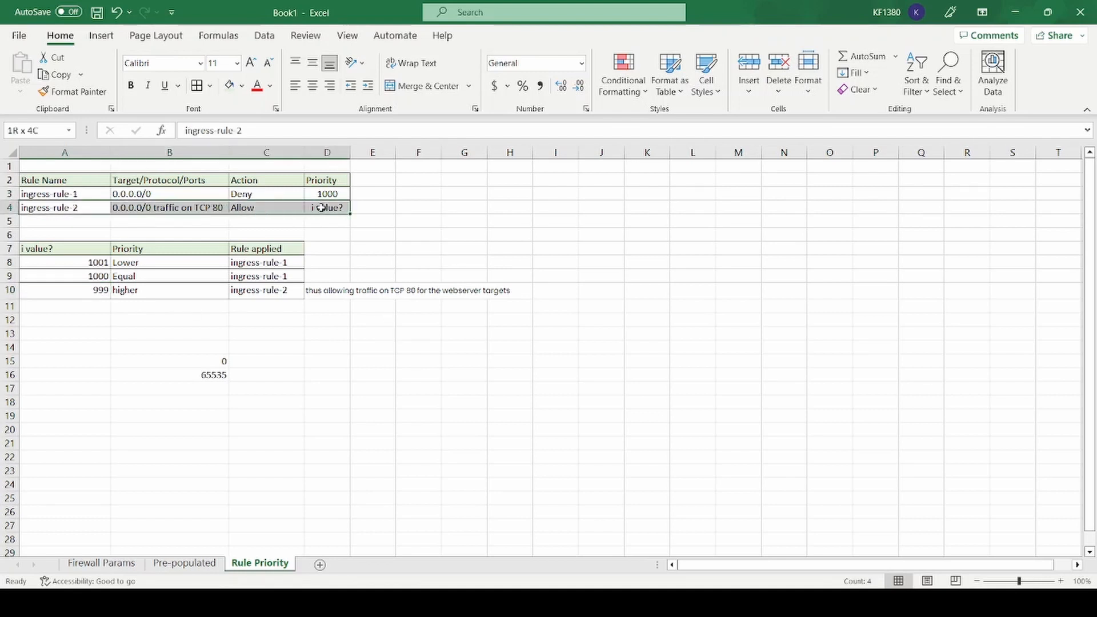
pyautogui.click(267, 292)
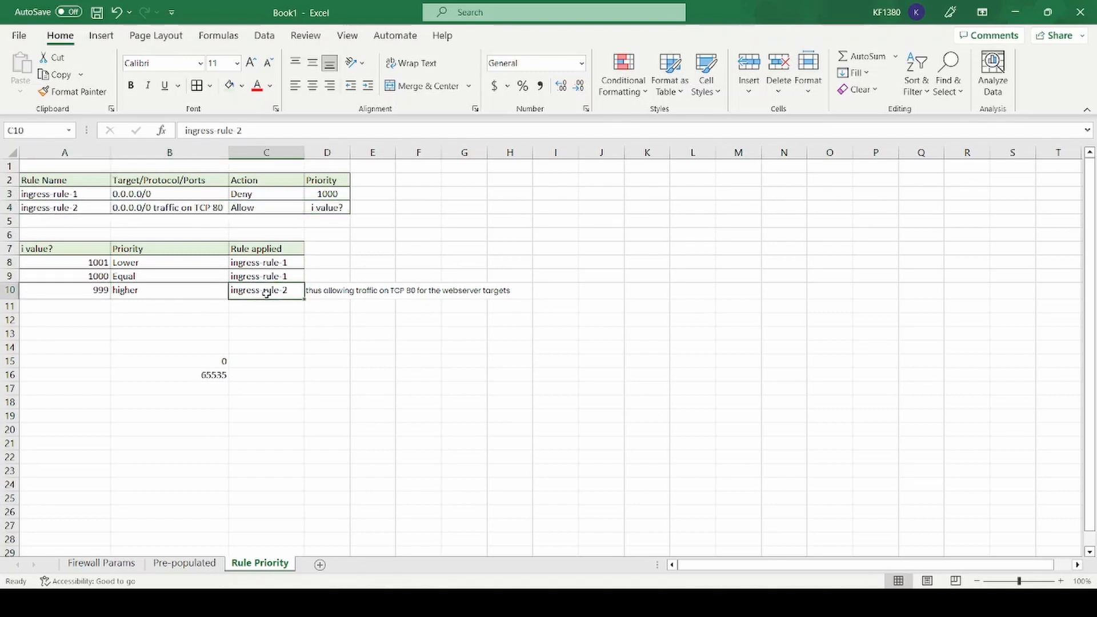
pyautogui.moveTo(338, 193); pyautogui.dragTo(63, 194)
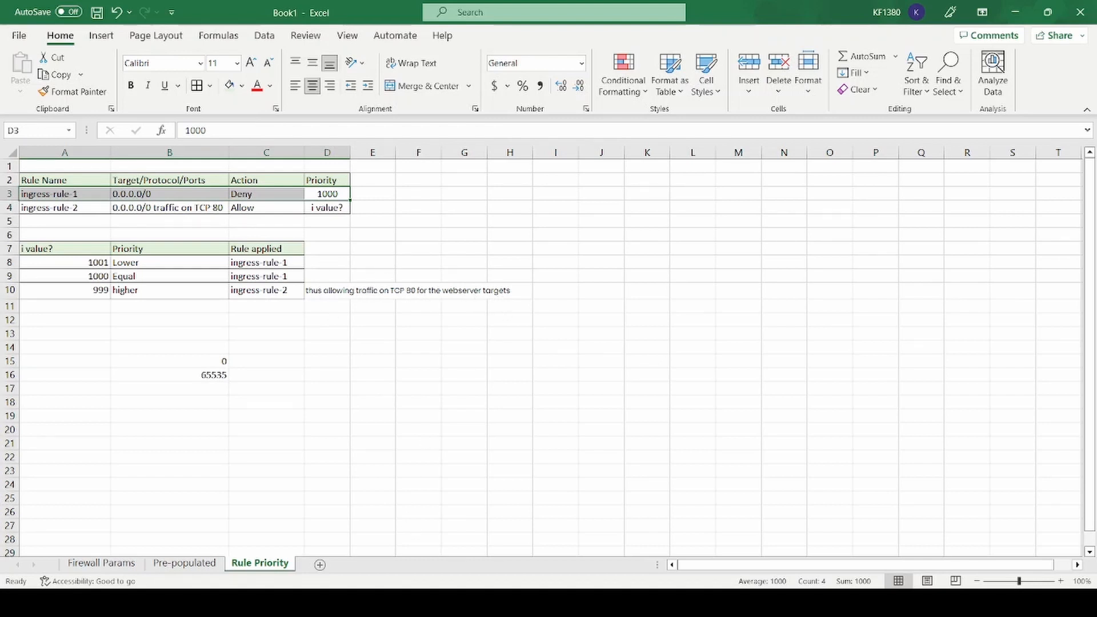
# Step: Switch to the Google Cloud console in the browser and select the student-00312 project
pyautogui.hotkey('alt', 'Tab')
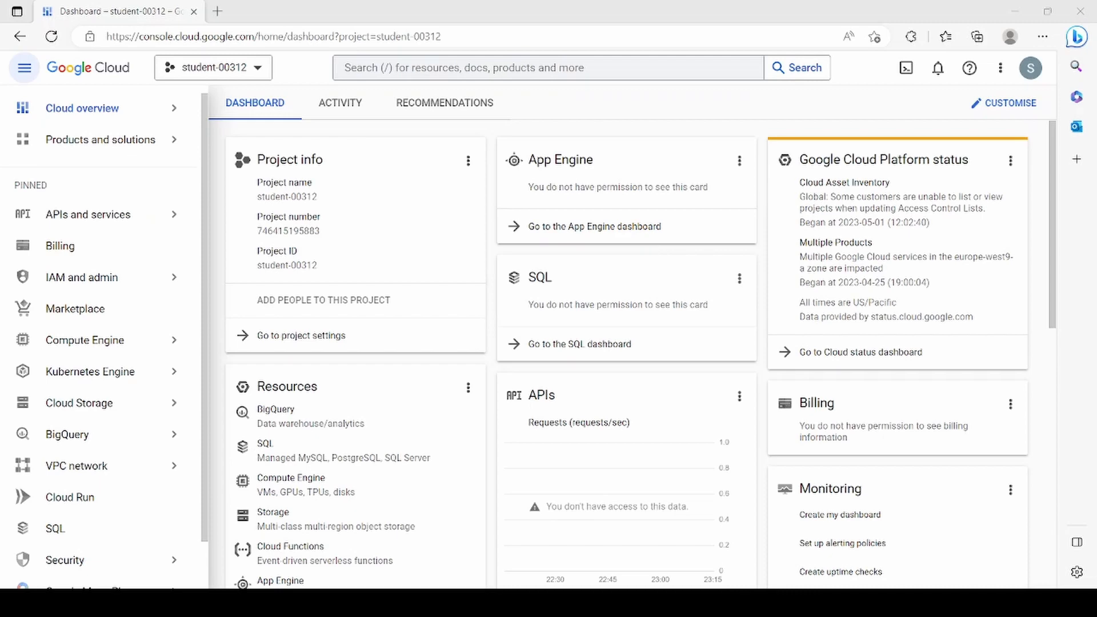
pyautogui.click(222, 68)
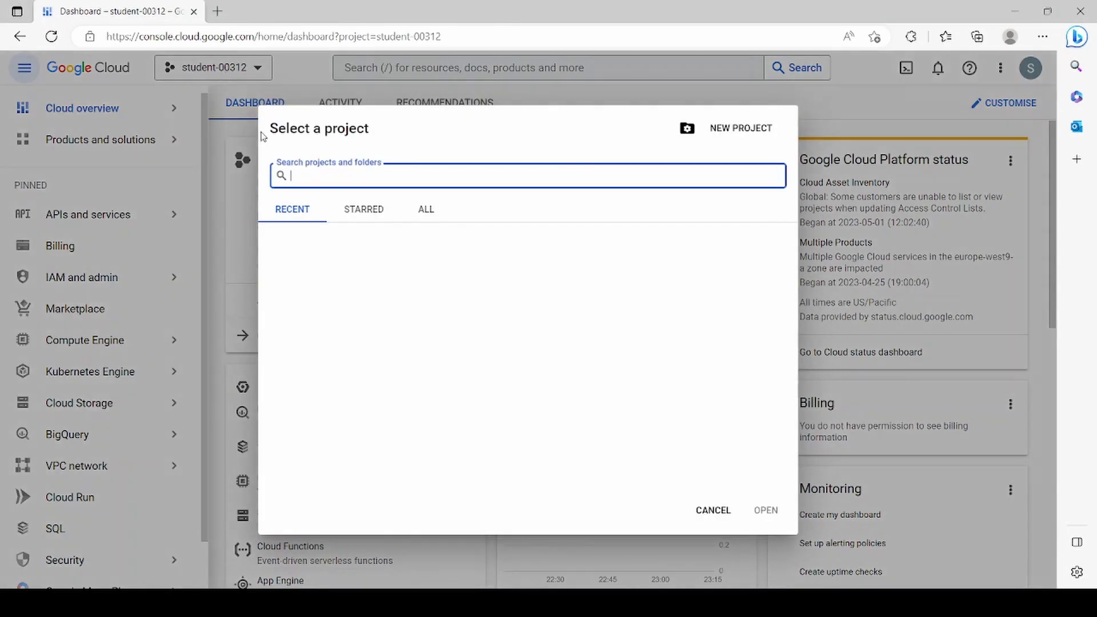
pyautogui.click(354, 253)
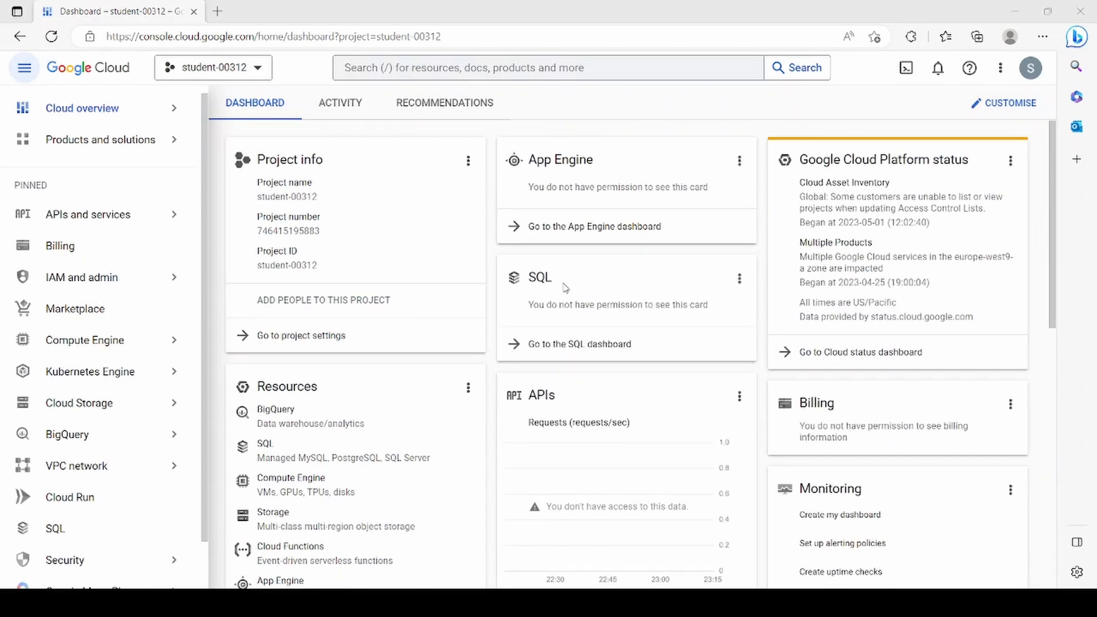
# Step: Open the Firewall page of VPC network from the Networking products in the full product list
pyautogui.click(25, 75)
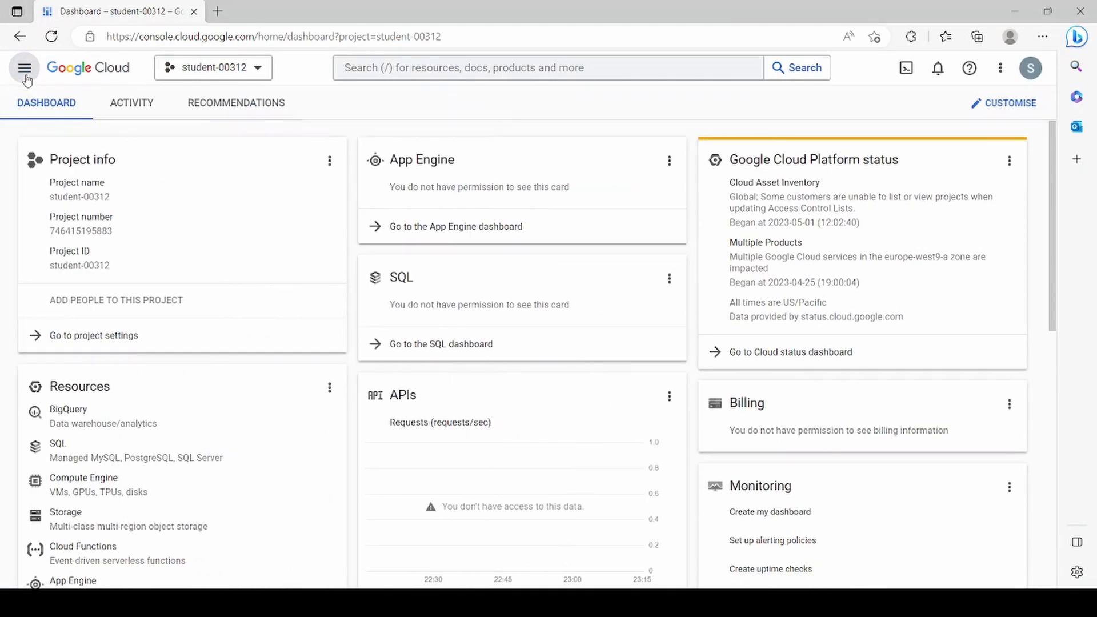
pyautogui.click(25, 75)
pyautogui.moveTo(147, 560)
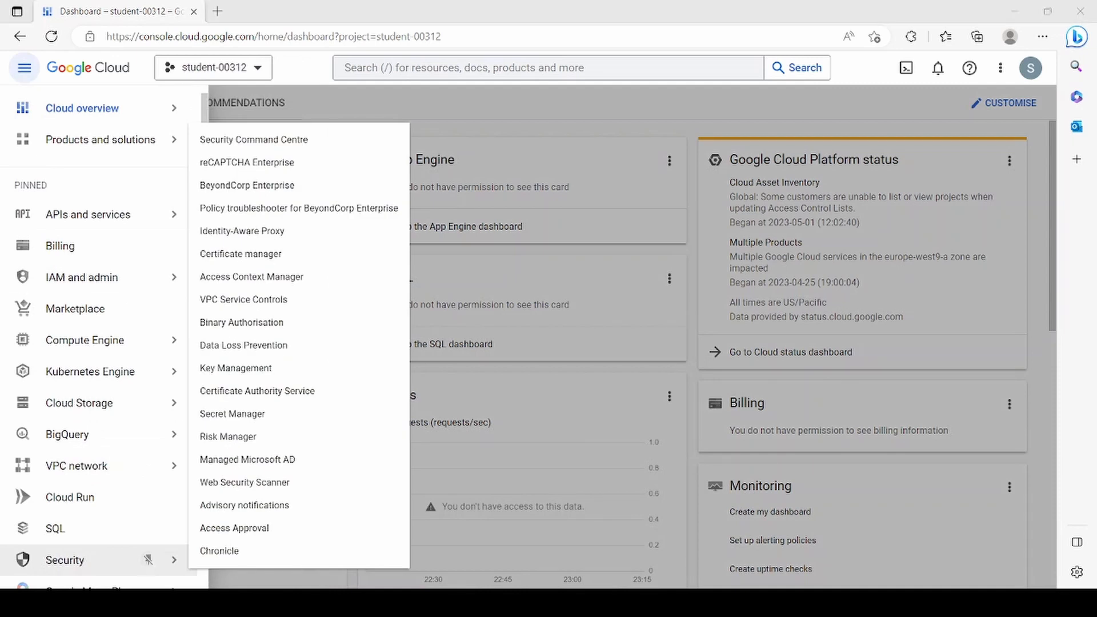
pyautogui.scroll(-6, 146, 559)
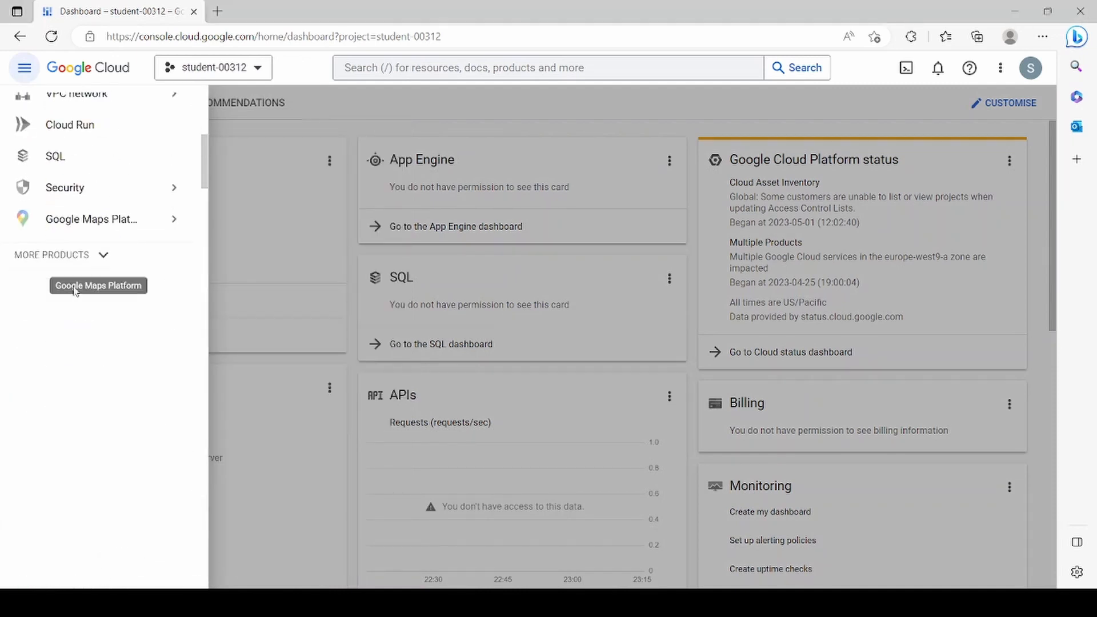
pyautogui.click(69, 255)
pyautogui.moveTo(89, 357)
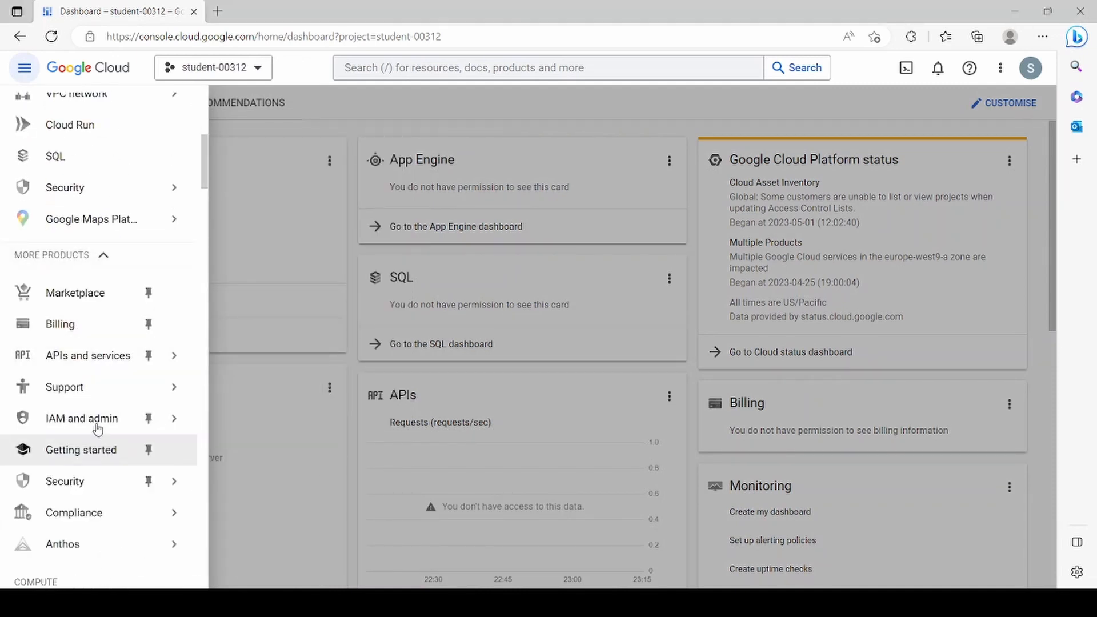
pyautogui.moveTo(97, 426)
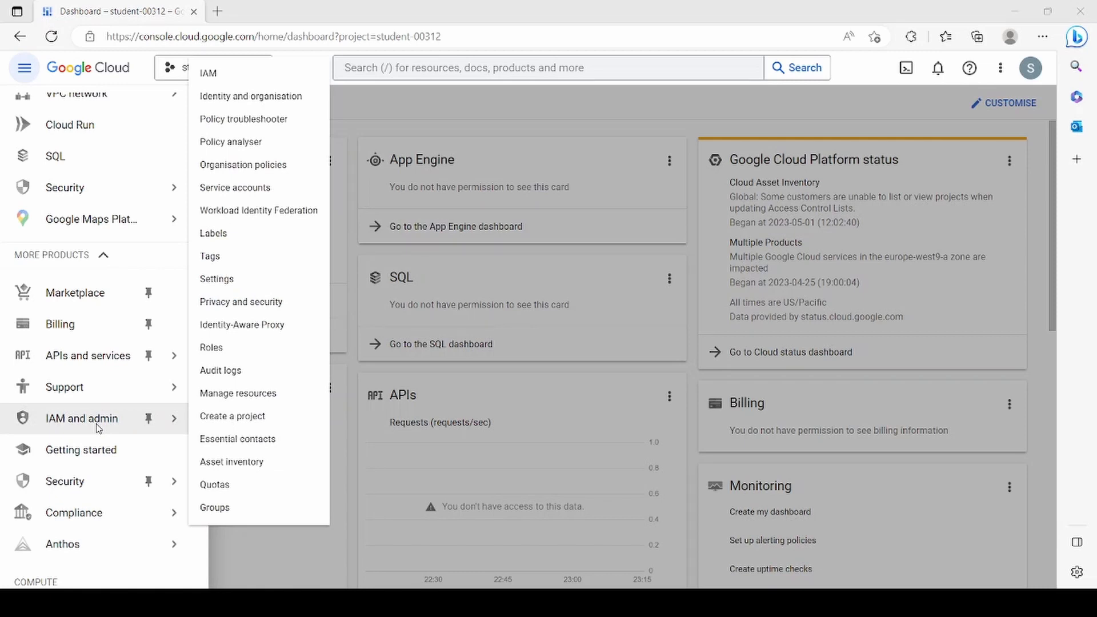
pyautogui.scroll(-4, 99, 428)
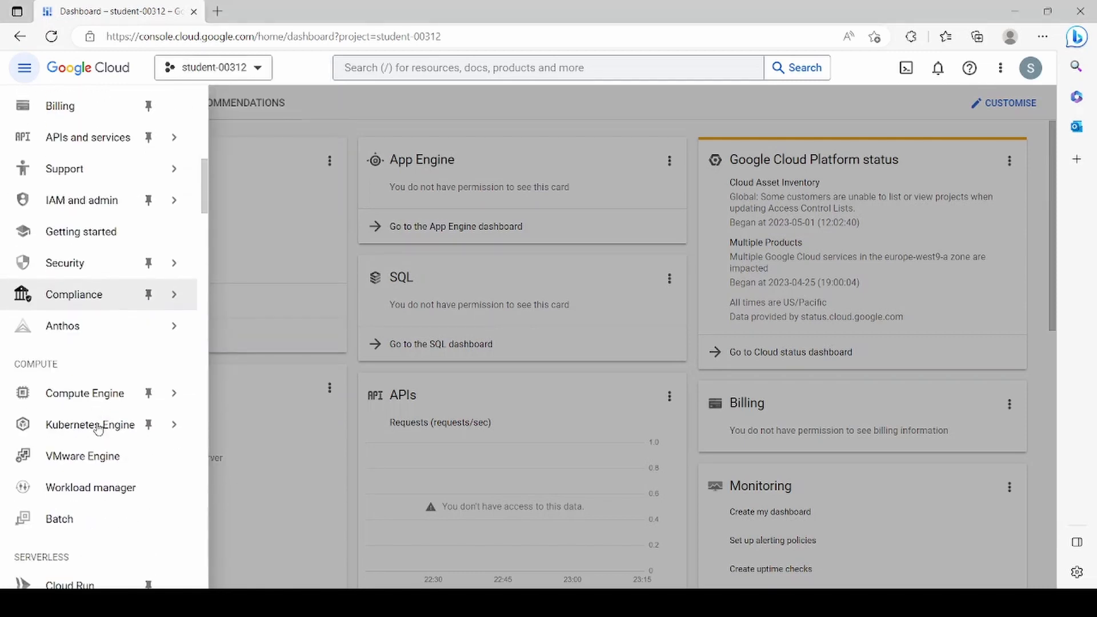
pyautogui.scroll(-8, 80, 484)
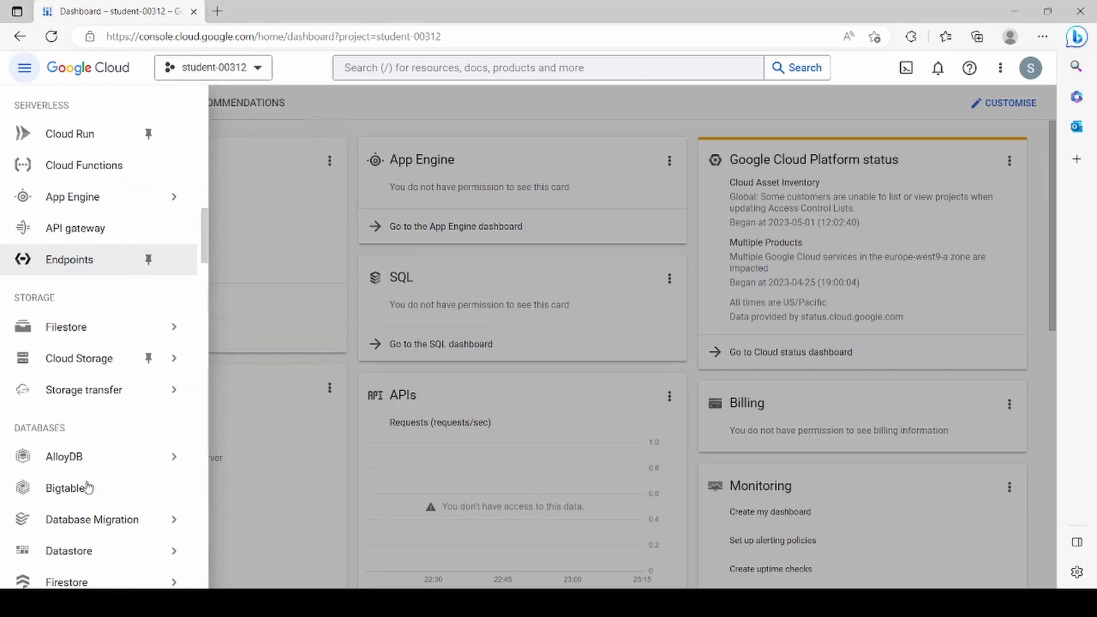
pyautogui.scroll(-10, 87, 486)
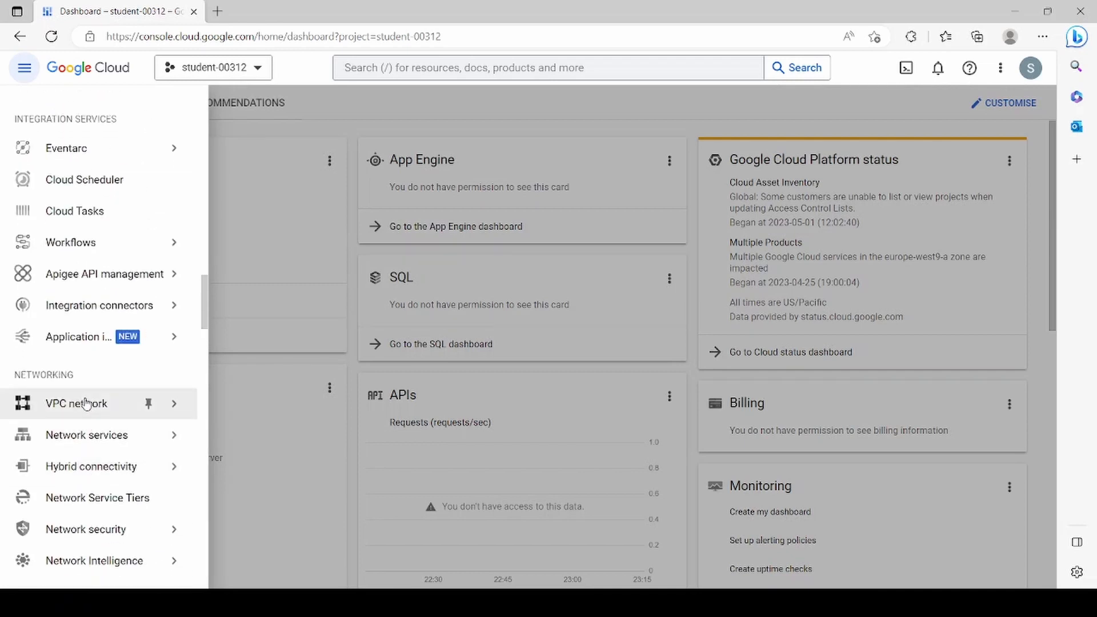
pyautogui.moveTo(176, 407)
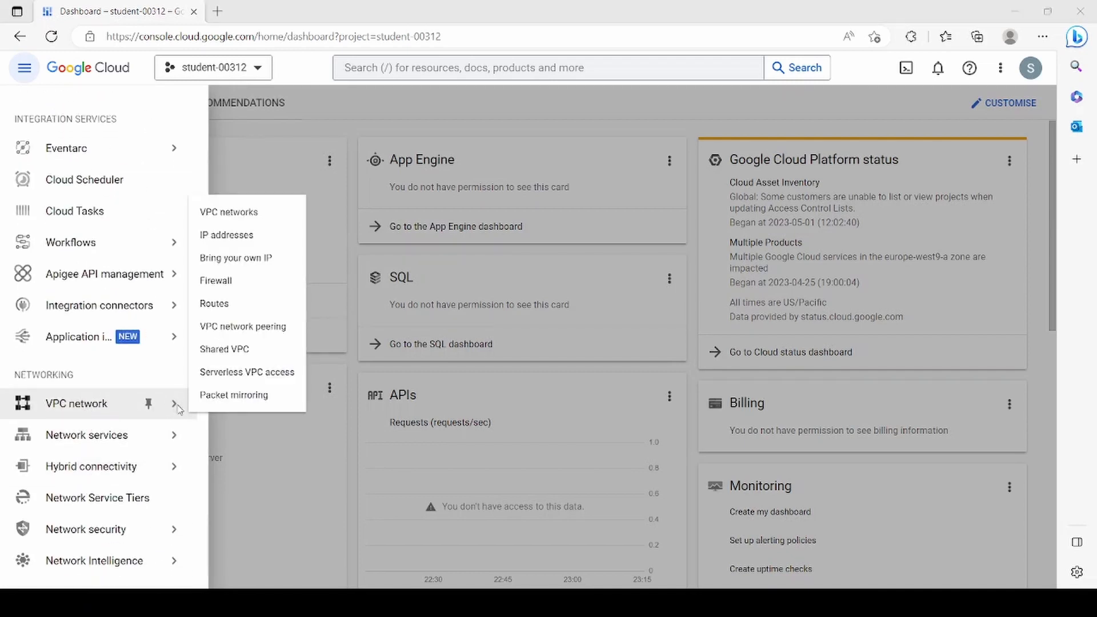
pyautogui.click(217, 280)
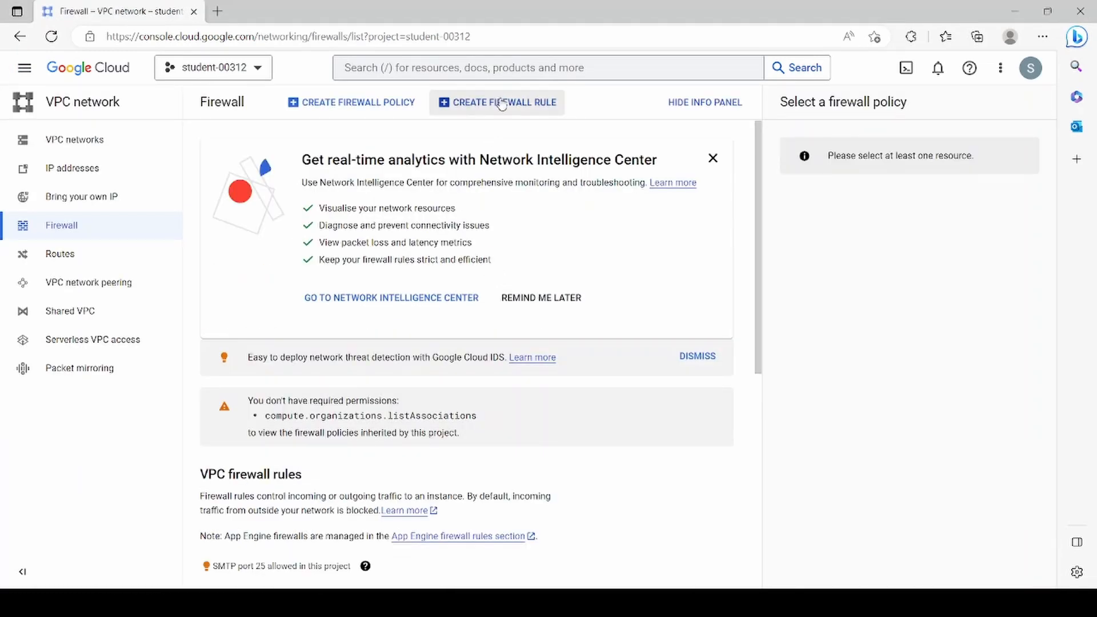
# Step: Start a new VPC firewall rule and enter WLabs-allow-traffic as its name
pyautogui.click(502, 103)
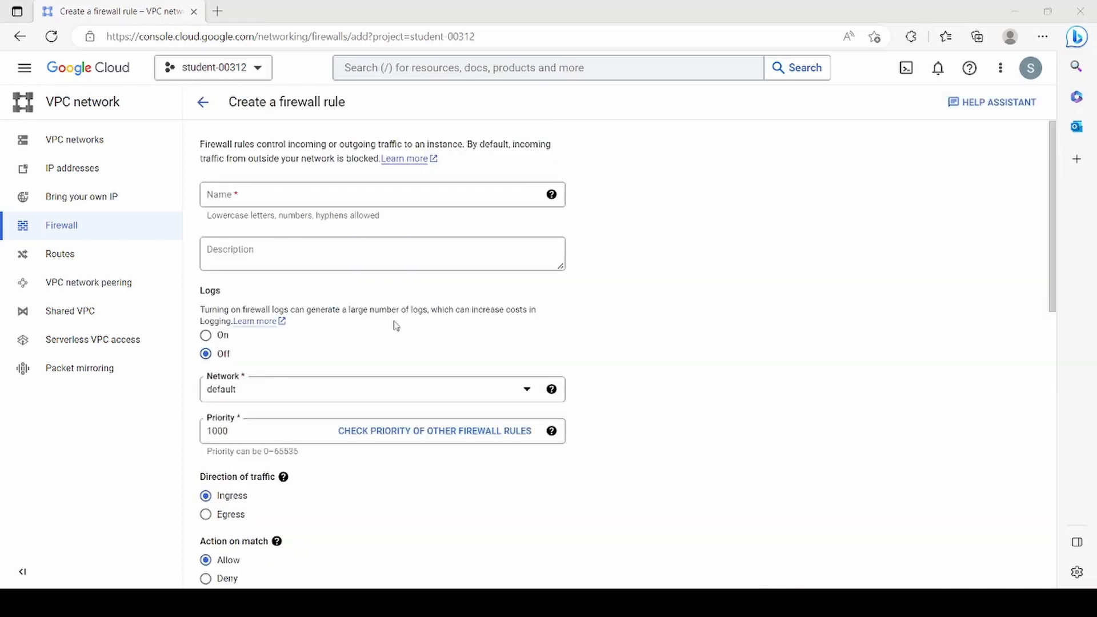
pyautogui.click(247, 194)
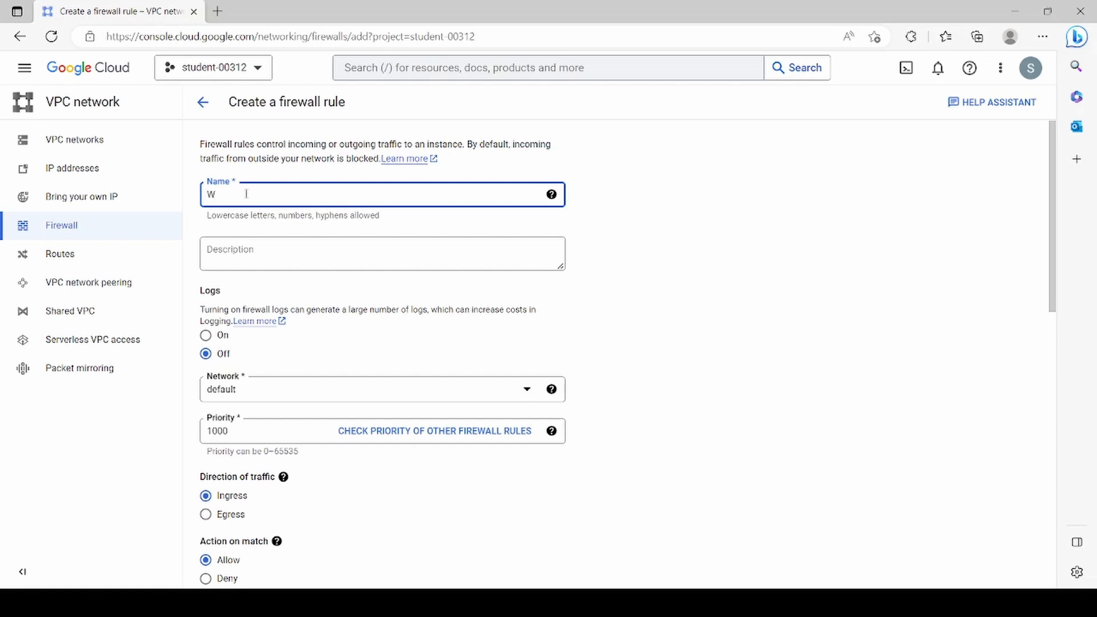
pyautogui.write('WLabs-allow-firewall')
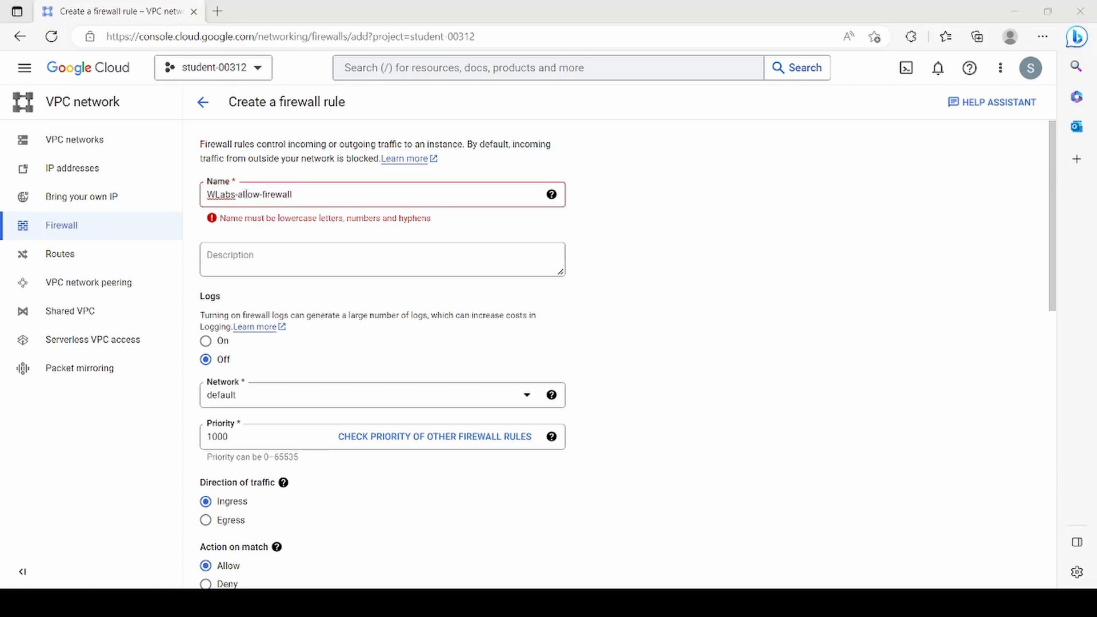
pyautogui.press('BackSpace')
pyautogui.press('BackSpace')
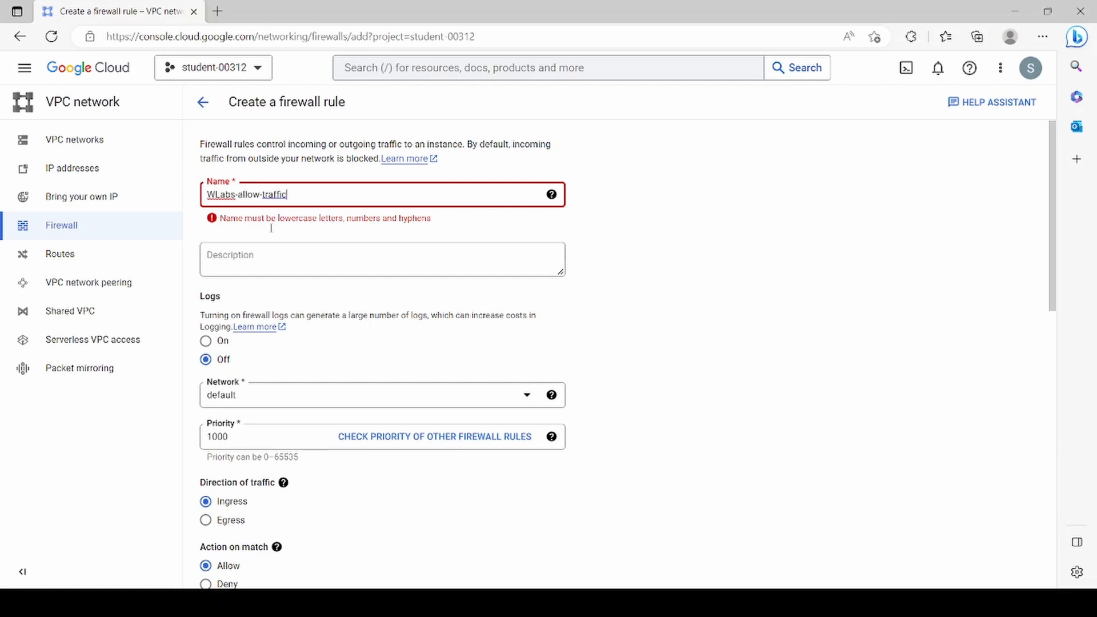
# Step: Make the capital letters in the rule name lowercase so that it reads wlabs-allow-traffic
pyautogui.click(304, 259)
pyautogui.scroll(-3, 708, 355)
pyautogui.scroll(3, 709, 355)
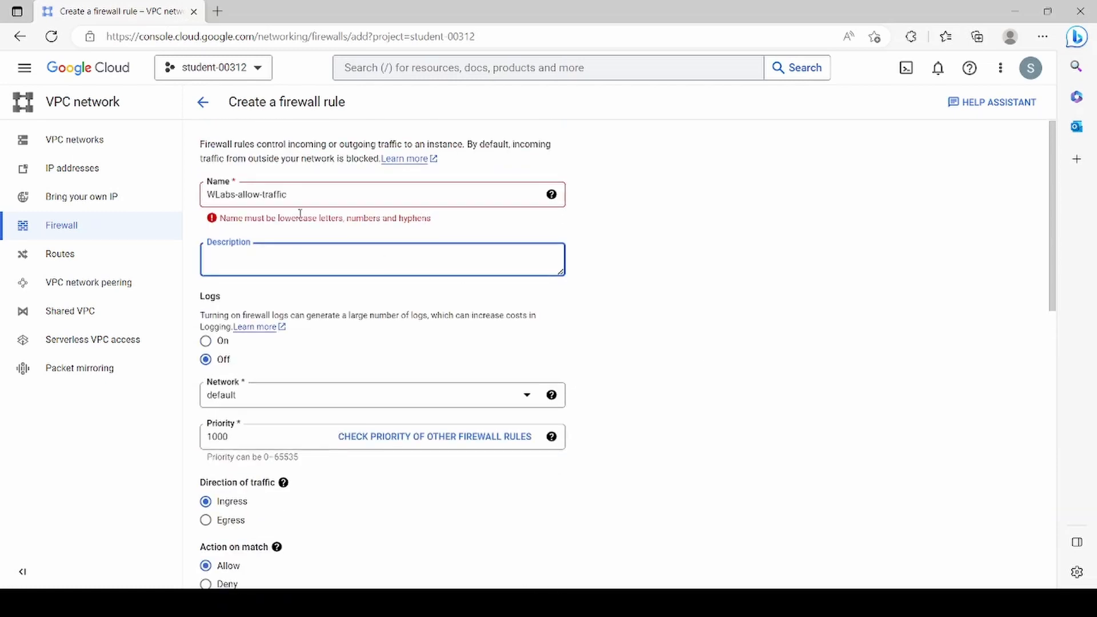
pyautogui.moveTo(217, 195); pyautogui.dragTo(195, 197)
pyautogui.write('wl')
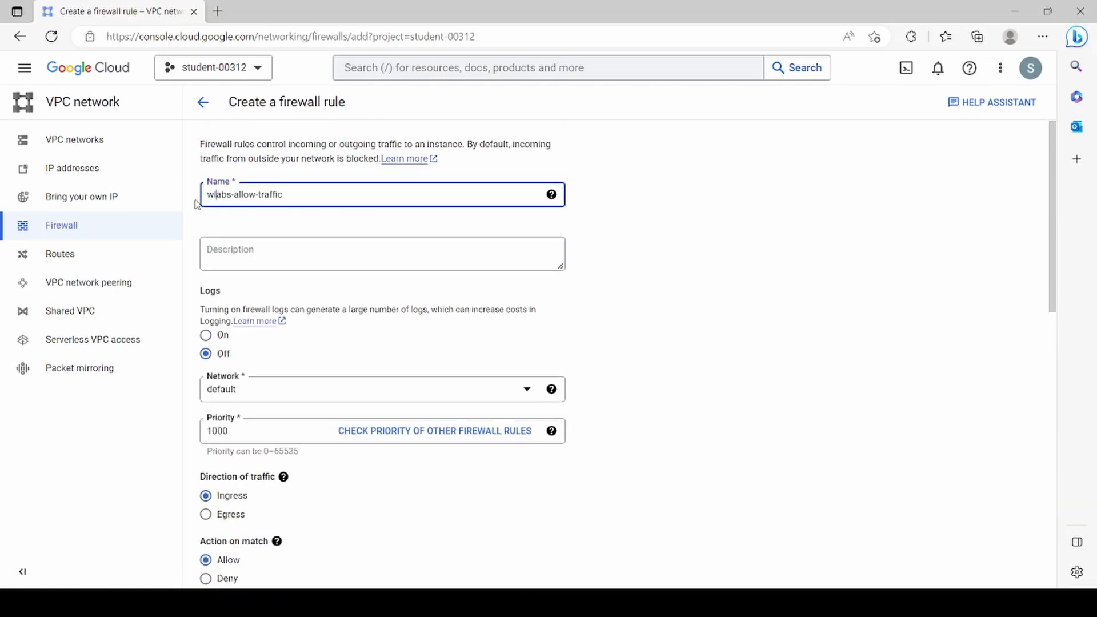
pyautogui.click(586, 324)
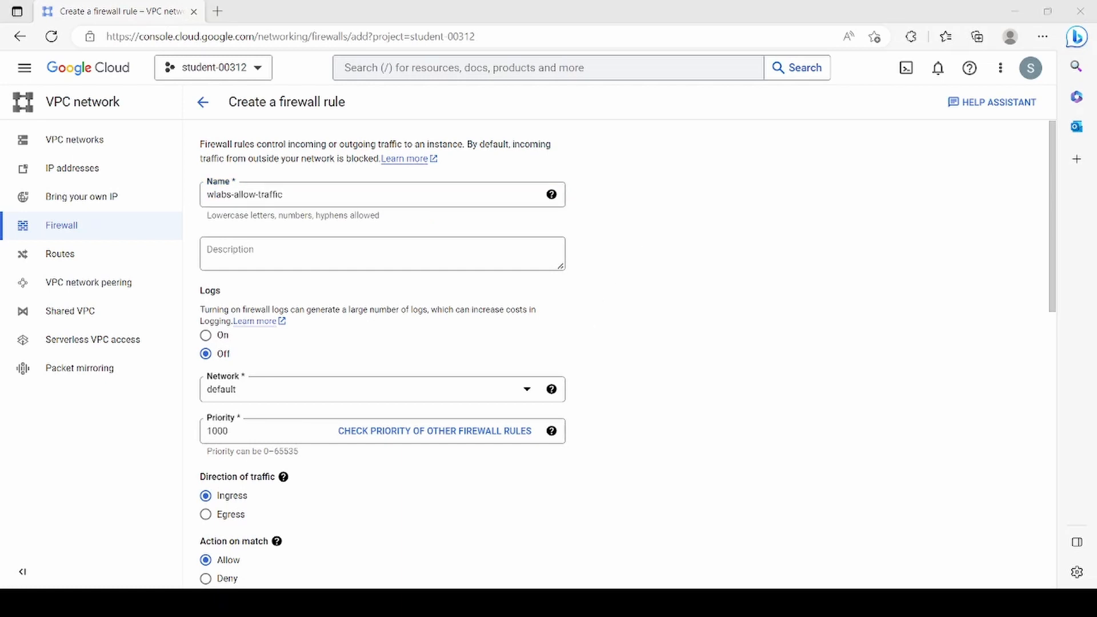
# Step: Set the firewall rule's priority to 2
pyautogui.scroll(-1, 288, 399)
pyautogui.click(236, 359)
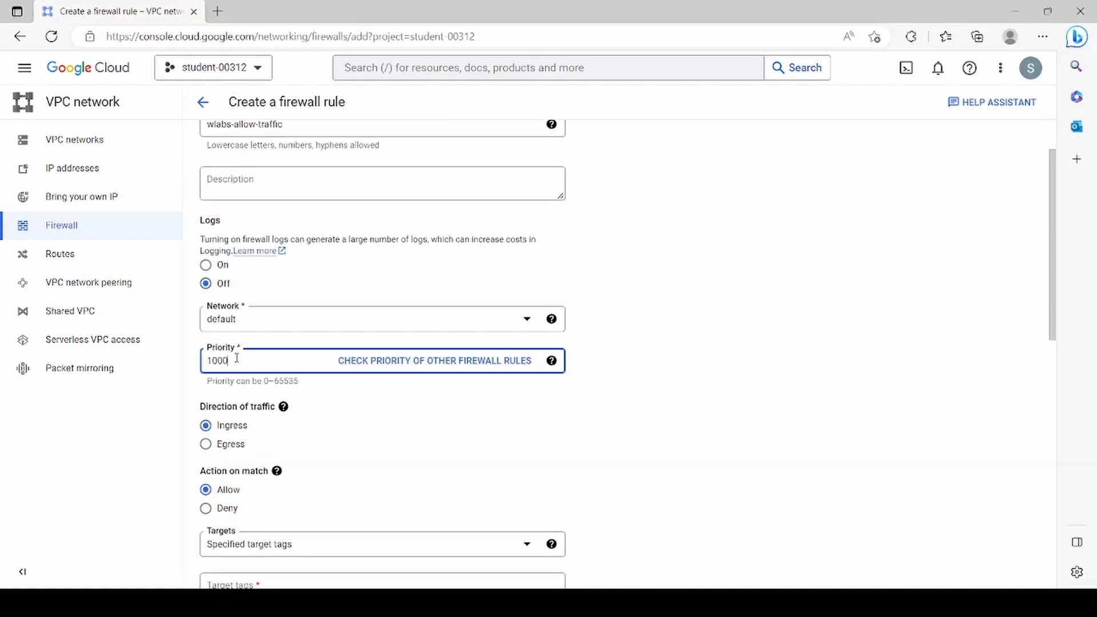
pyautogui.doubleClick(236, 358)
pyautogui.write('2')
pyautogui.click(657, 303)
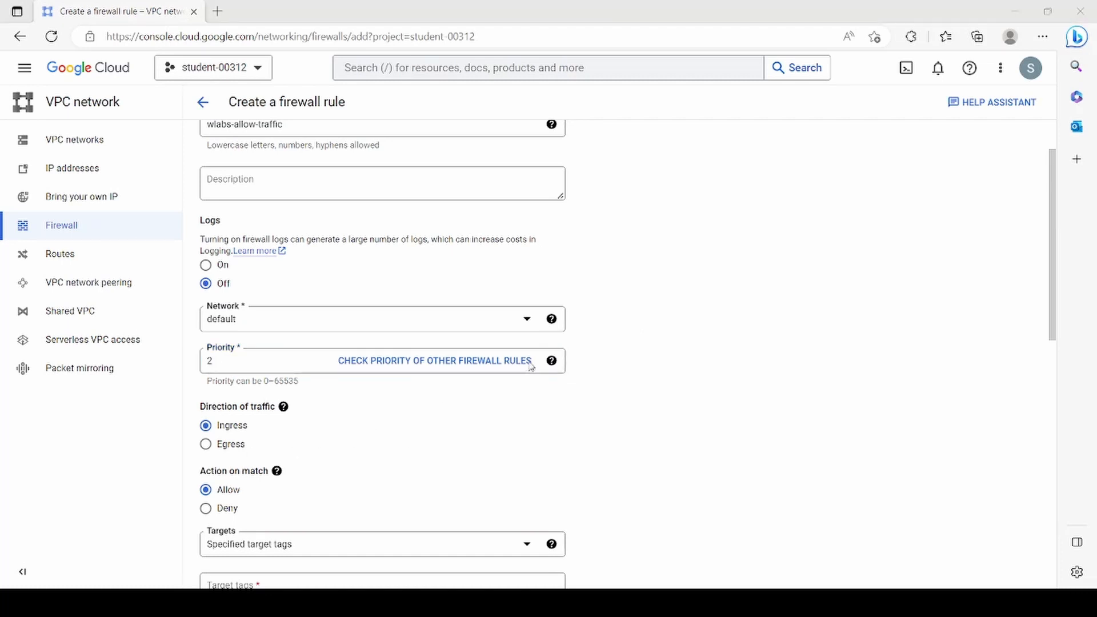
# Step: Add the target tag allow-traffic to the firewall rule
pyautogui.scroll(-4, 528, 367)
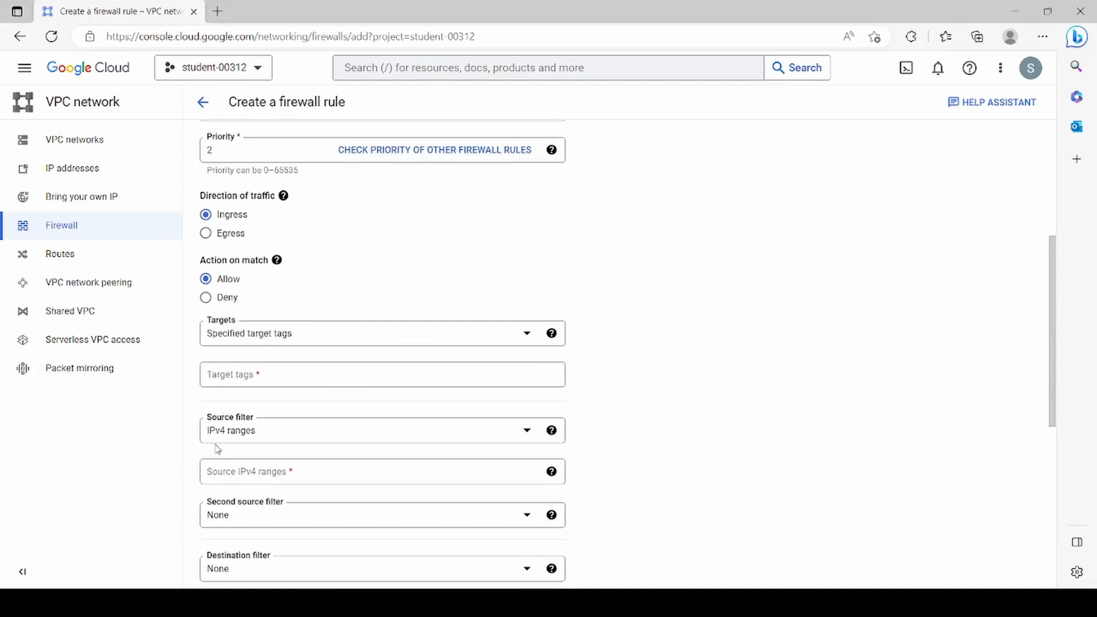
pyautogui.scroll(-3, 317, 455)
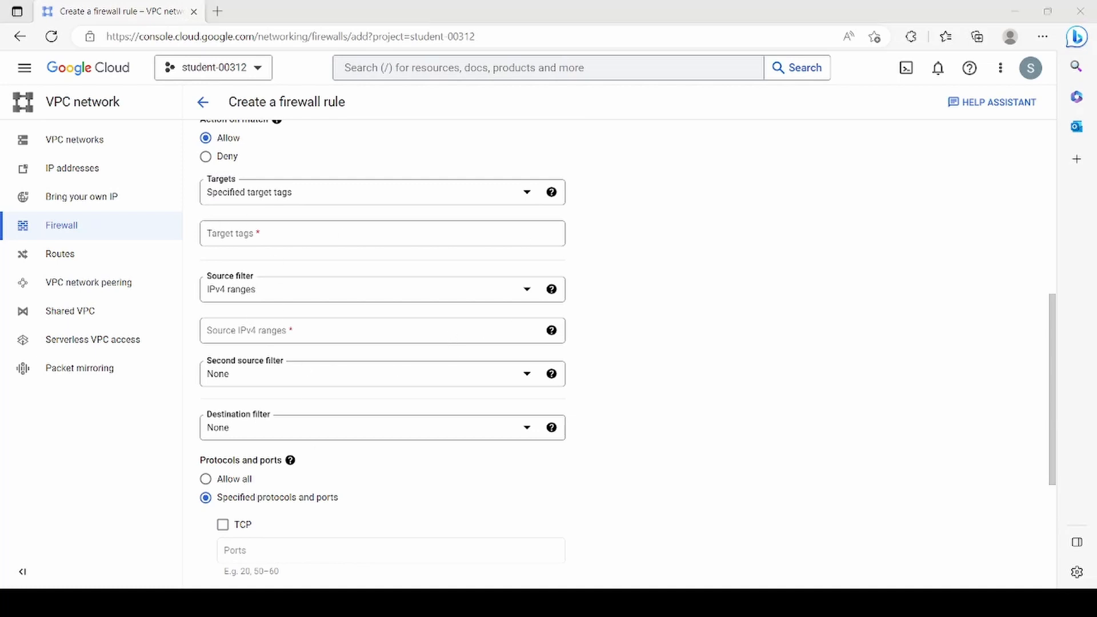
pyautogui.click(610, 416)
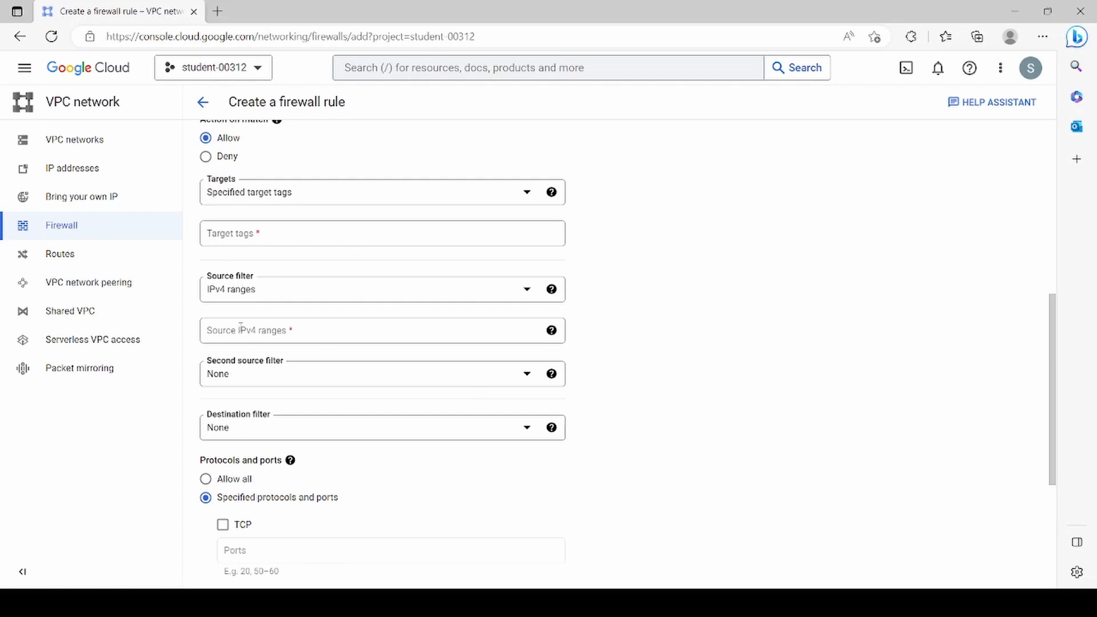
pyautogui.click(243, 234)
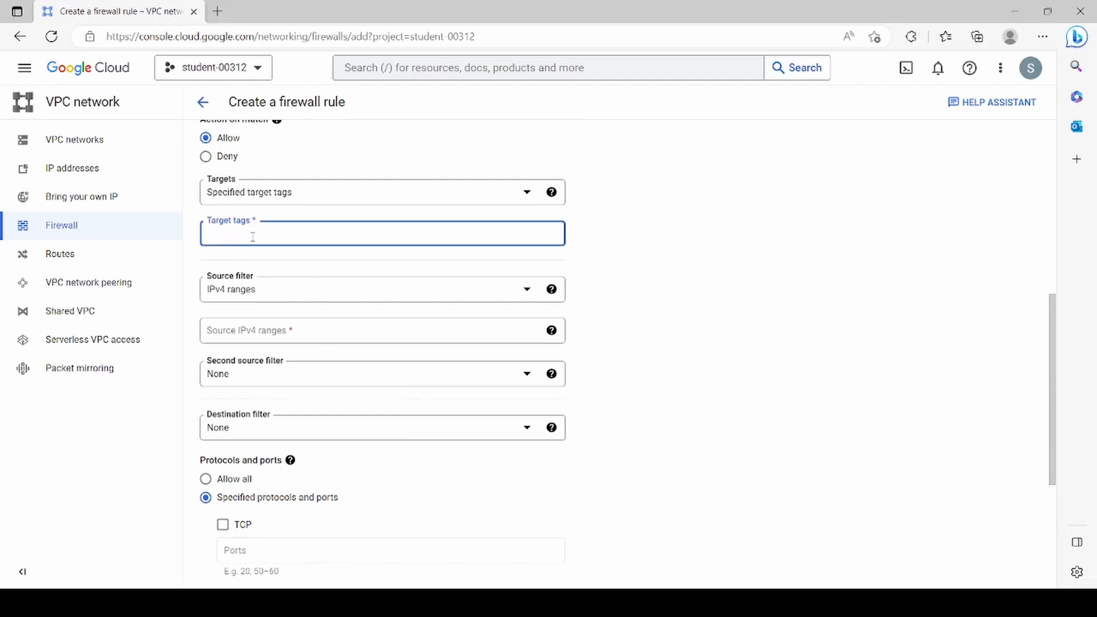
pyautogui.write('allow-traffic')
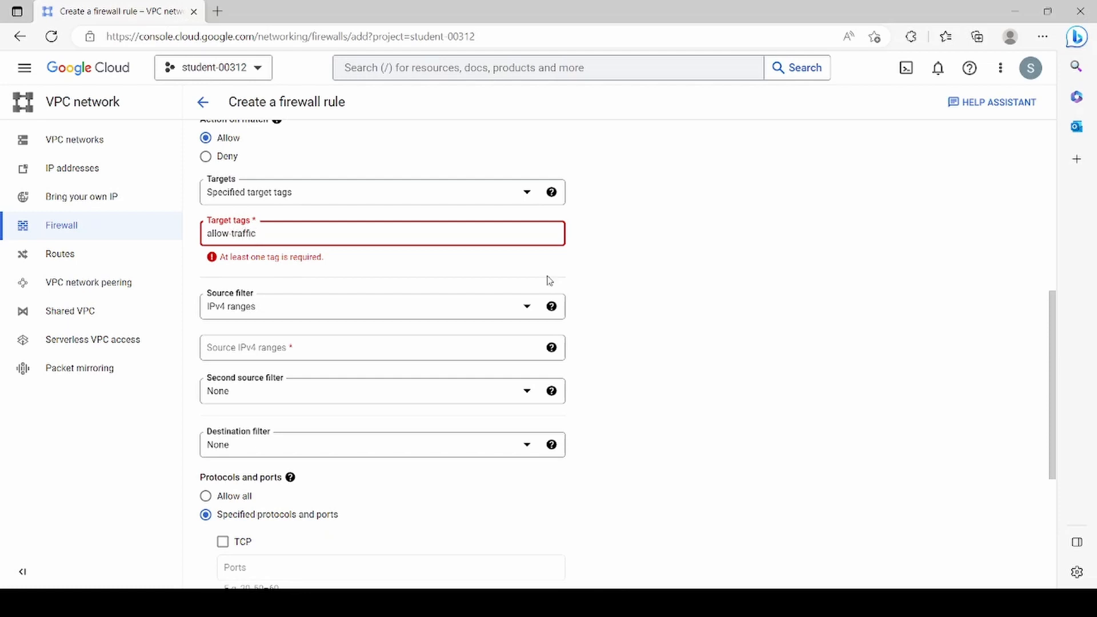
pyautogui.click(677, 294)
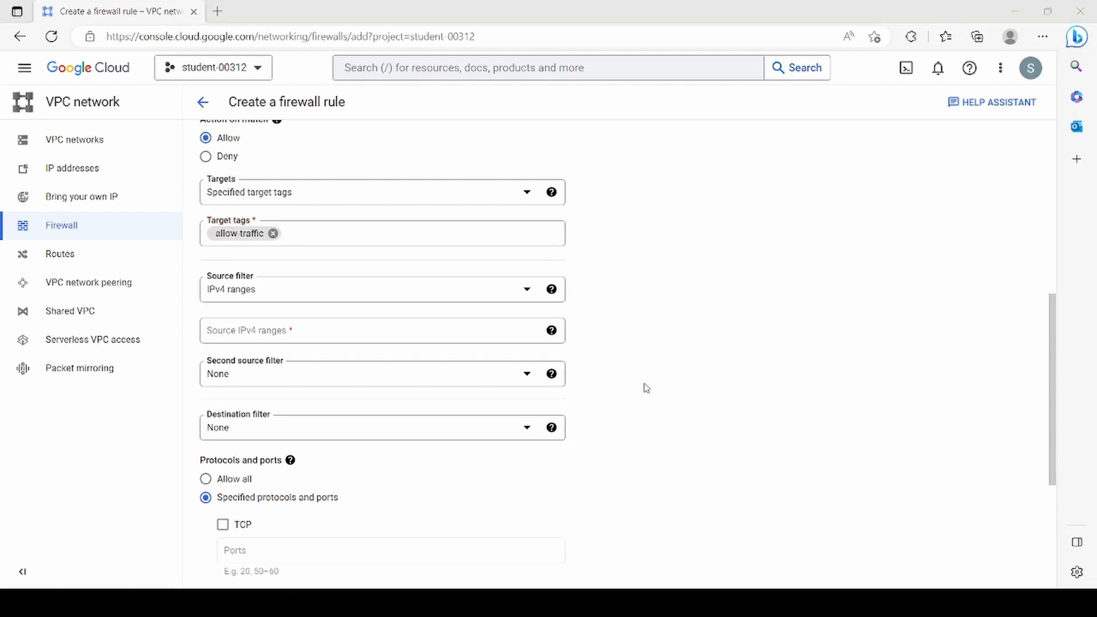
# Step: Set the rule's source IPv4 range to 0.0.0.0/0
pyautogui.click(245, 334)
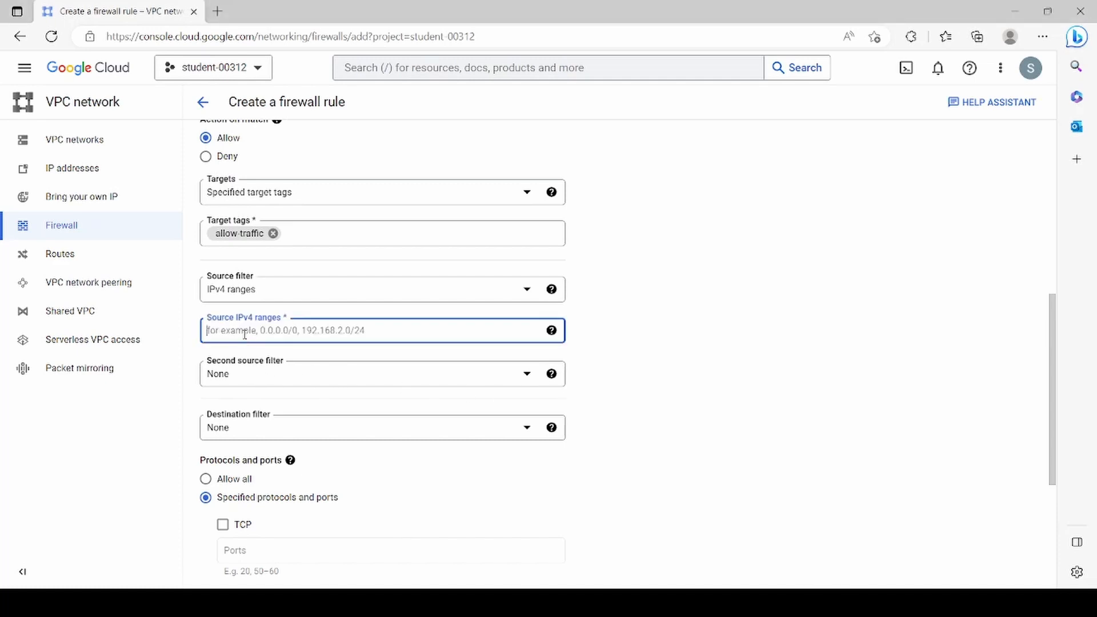
pyautogui.write('0.0.0.0/0')
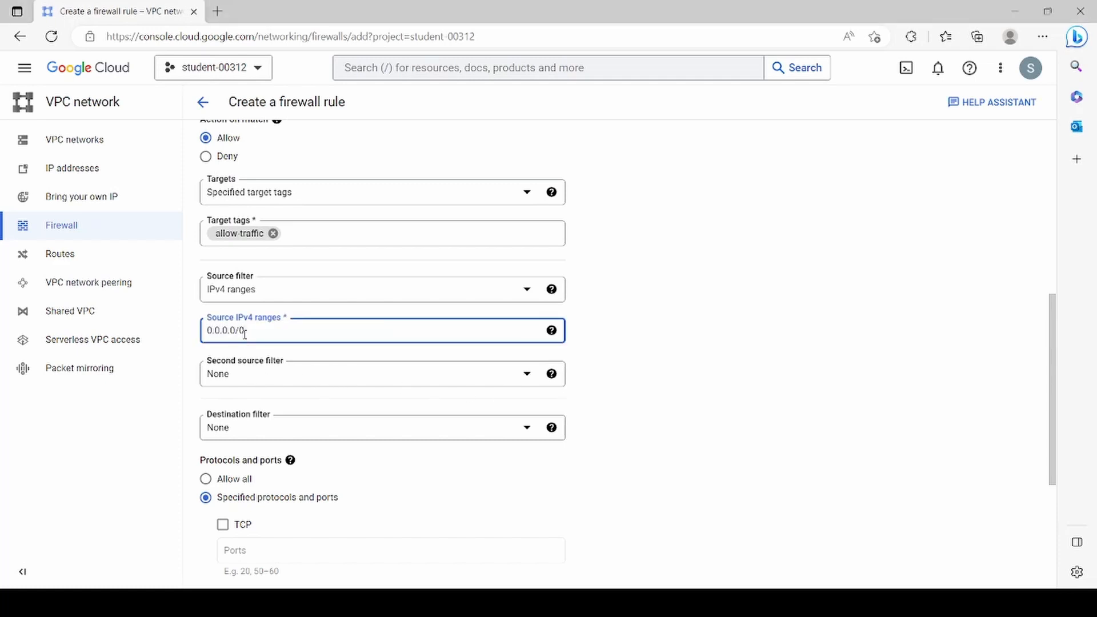
pyautogui.click(773, 355)
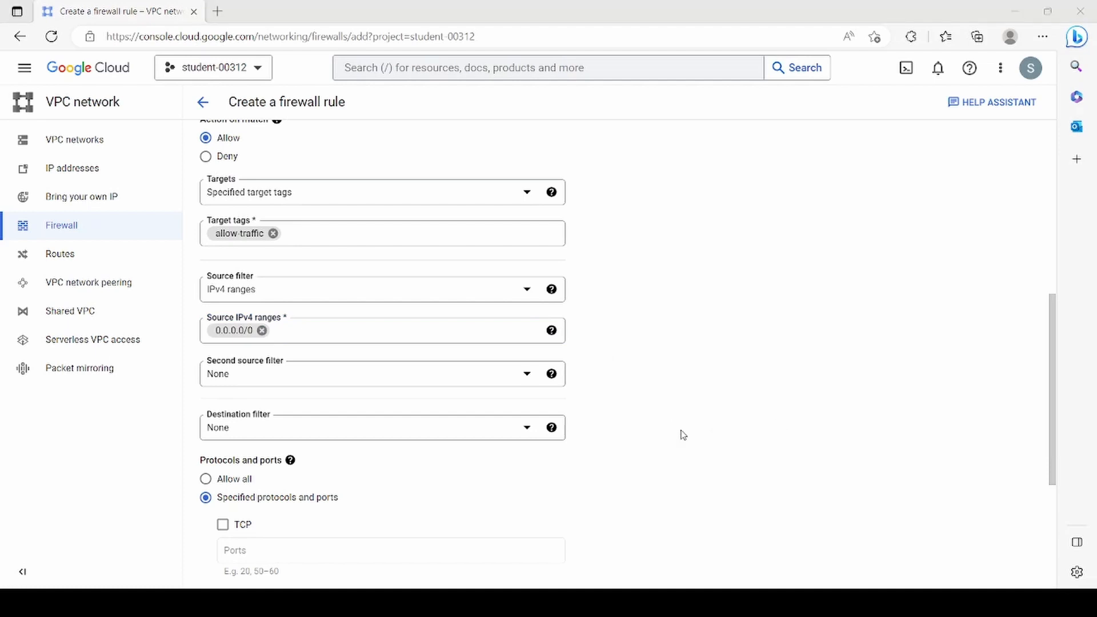
# Step: Allow all protocols and ports for the rule and create it
pyautogui.scroll(-5, 681, 435)
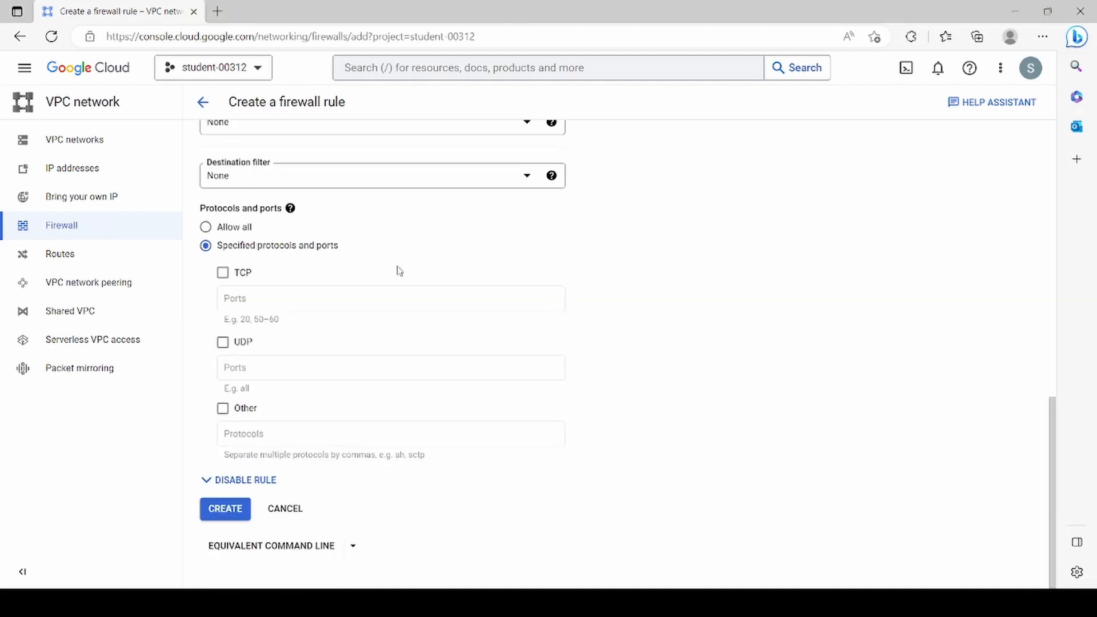
pyautogui.click(206, 227)
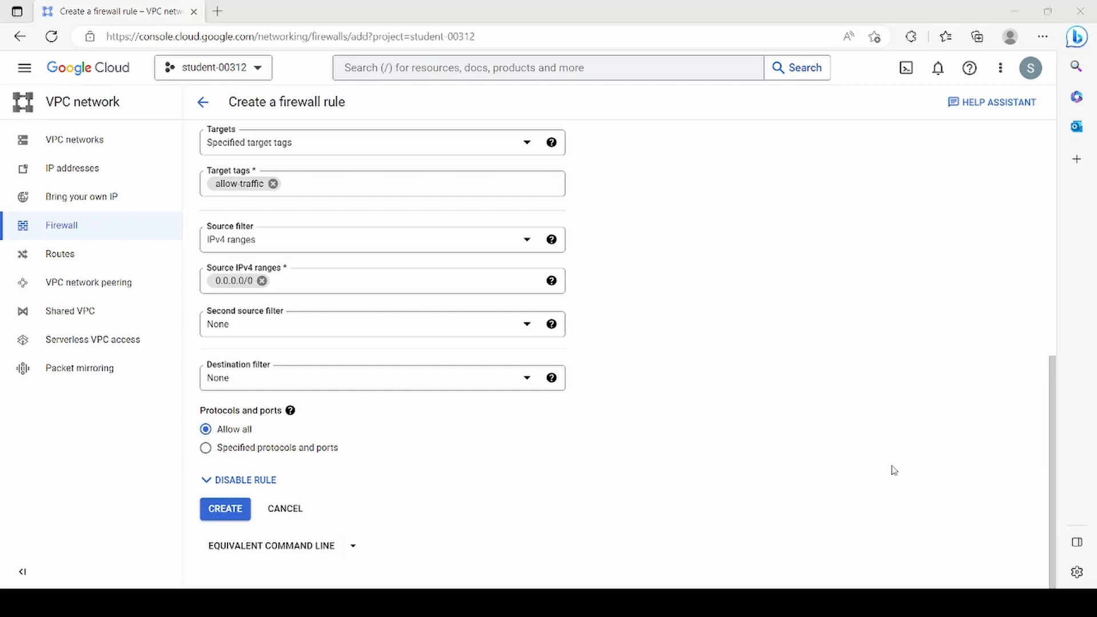
pyautogui.click(225, 510)
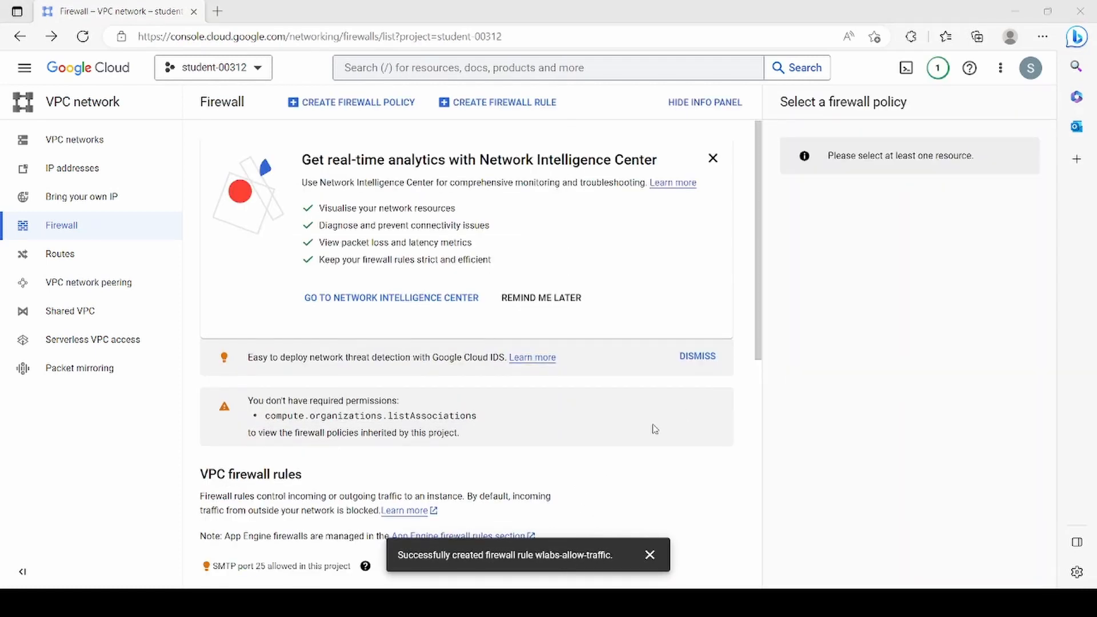
# Step: Start a new VPC firewall rule and name it wlabs-deny-traffic
pyautogui.click(492, 102)
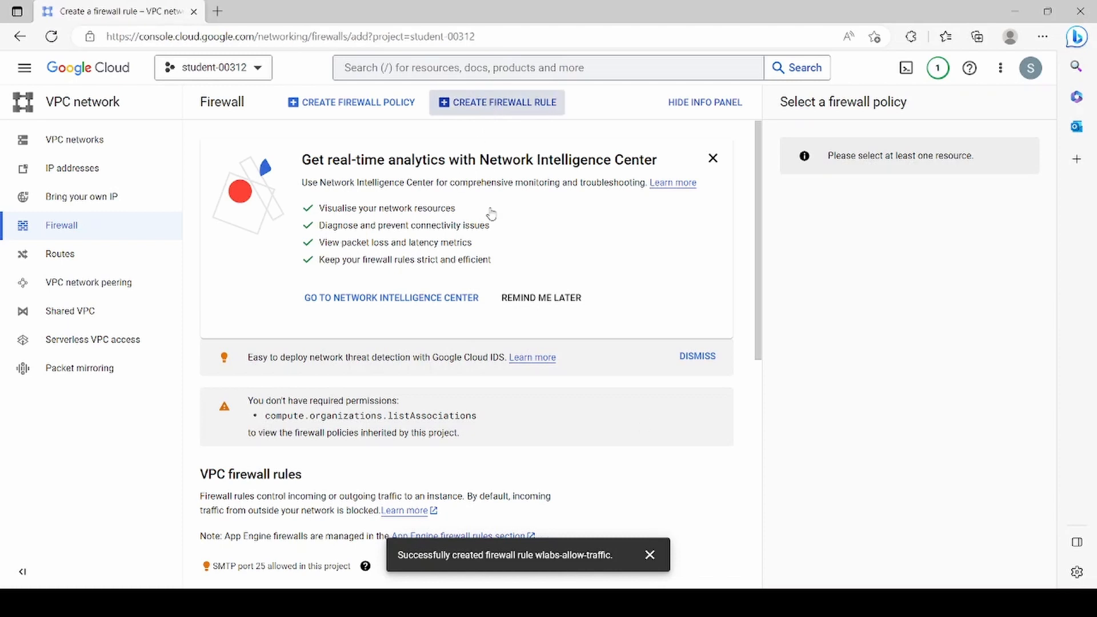
pyautogui.click(249, 196)
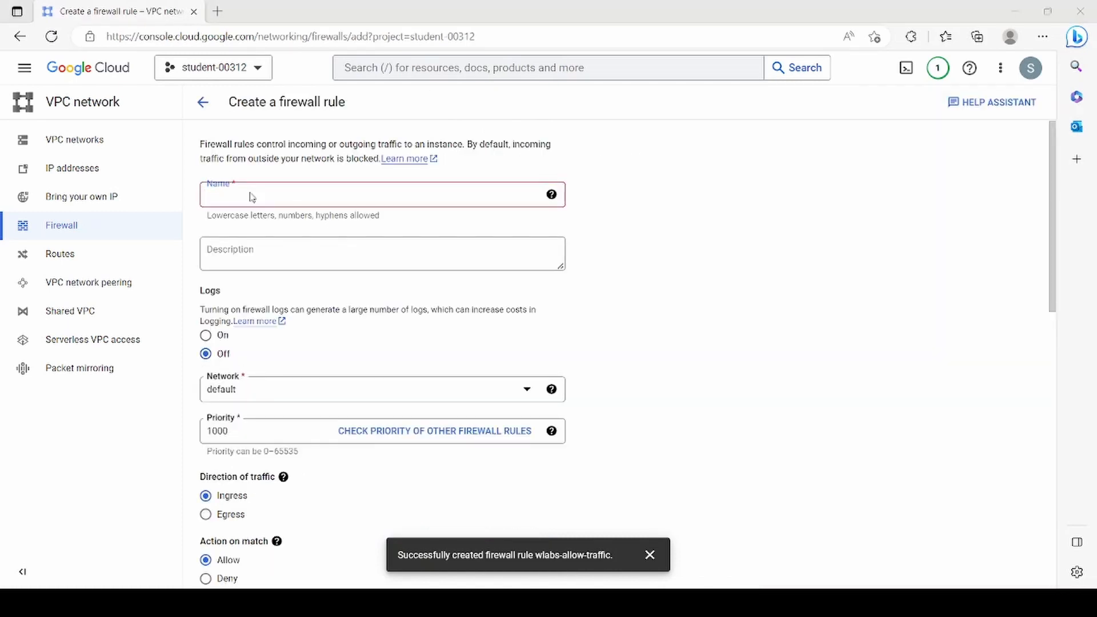
pyautogui.click(251, 195)
pyautogui.write('alab')
pyautogui.press('BackSpace')
pyautogui.press('BackSpace')
pyautogui.press('BackSpace')
pyautogui.press('BackSpace')
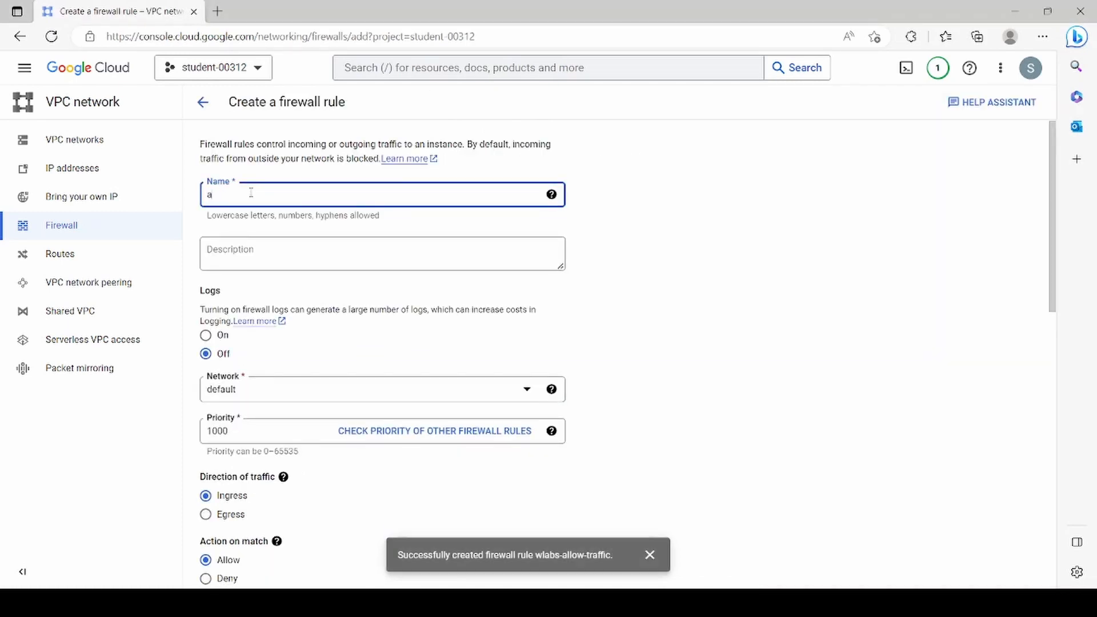
pyautogui.write('wla')
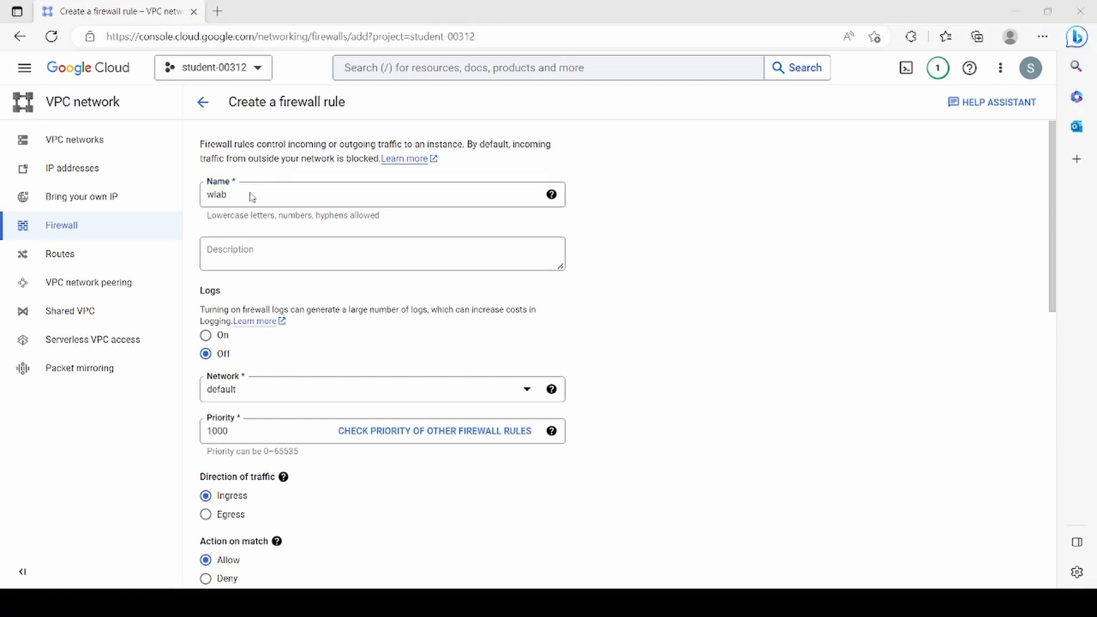
pyautogui.write('b')
pyautogui.click(251, 196)
pyautogui.write('s-deny-')
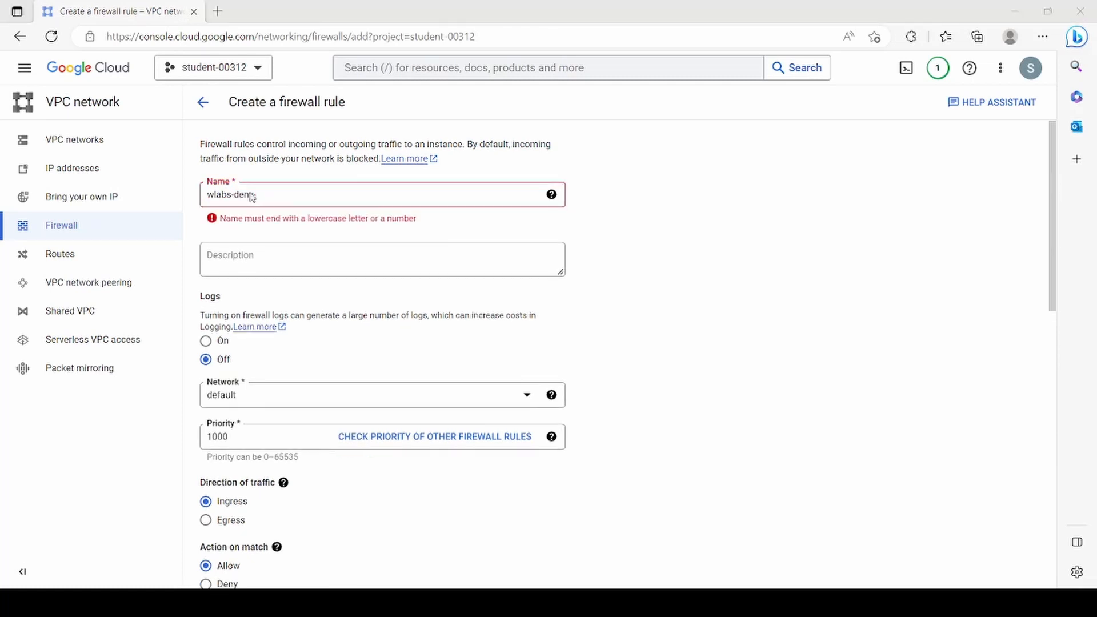
pyautogui.click(252, 197)
pyautogui.write('traffic')
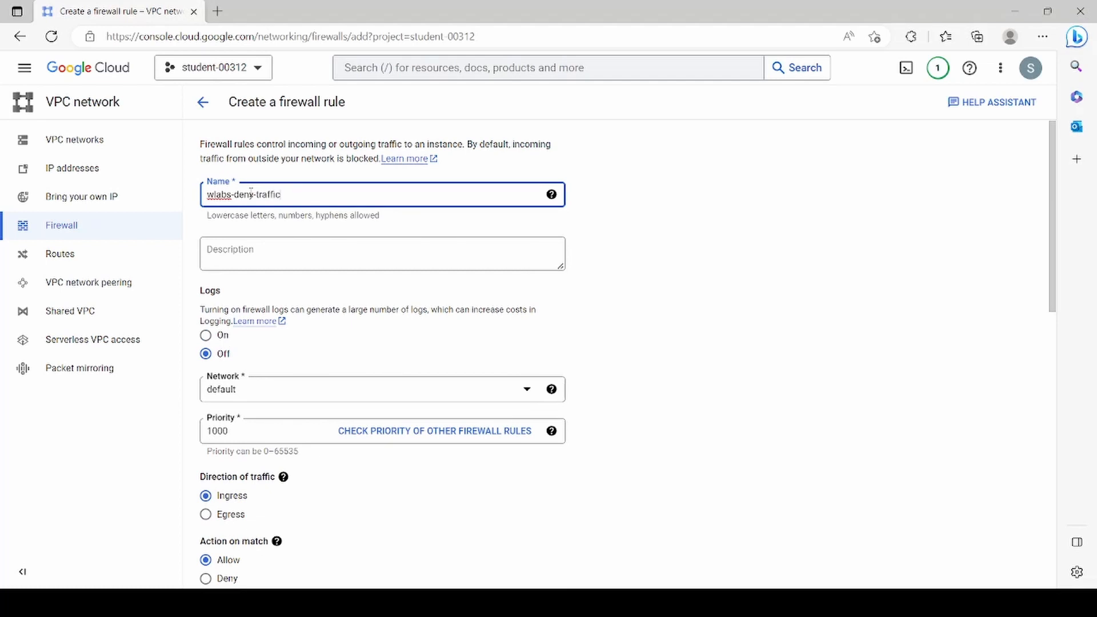
pyautogui.click(678, 389)
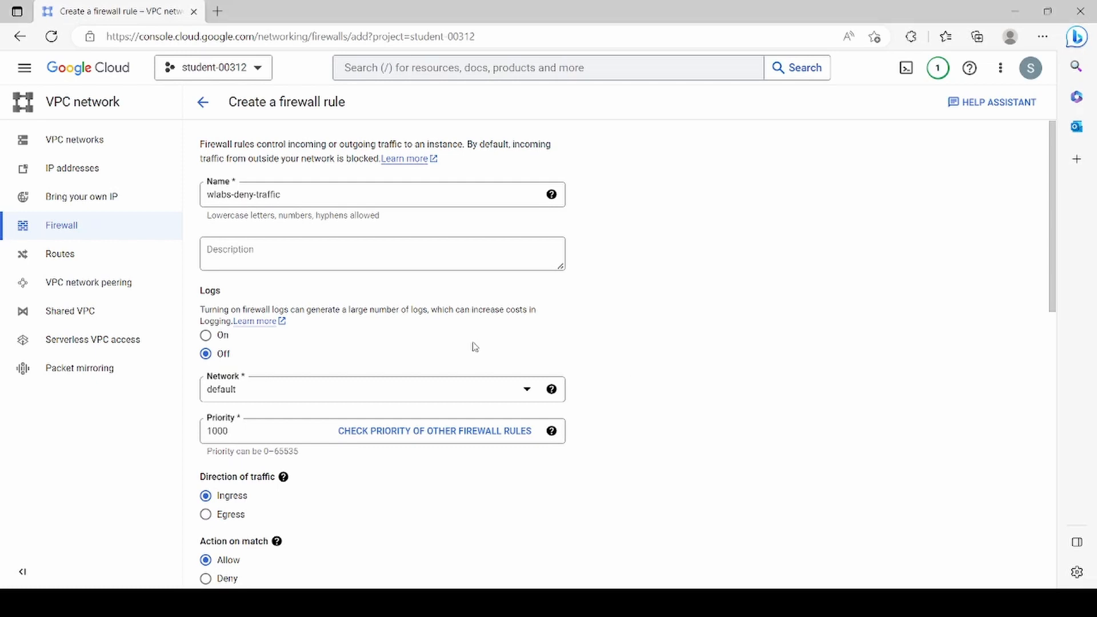
# Step: Set the firewall rule's priority to 1 and its action on match to Deny
pyautogui.scroll(-2, 257, 366)
pyautogui.click(236, 290)
pyautogui.doubleClick(236, 290)
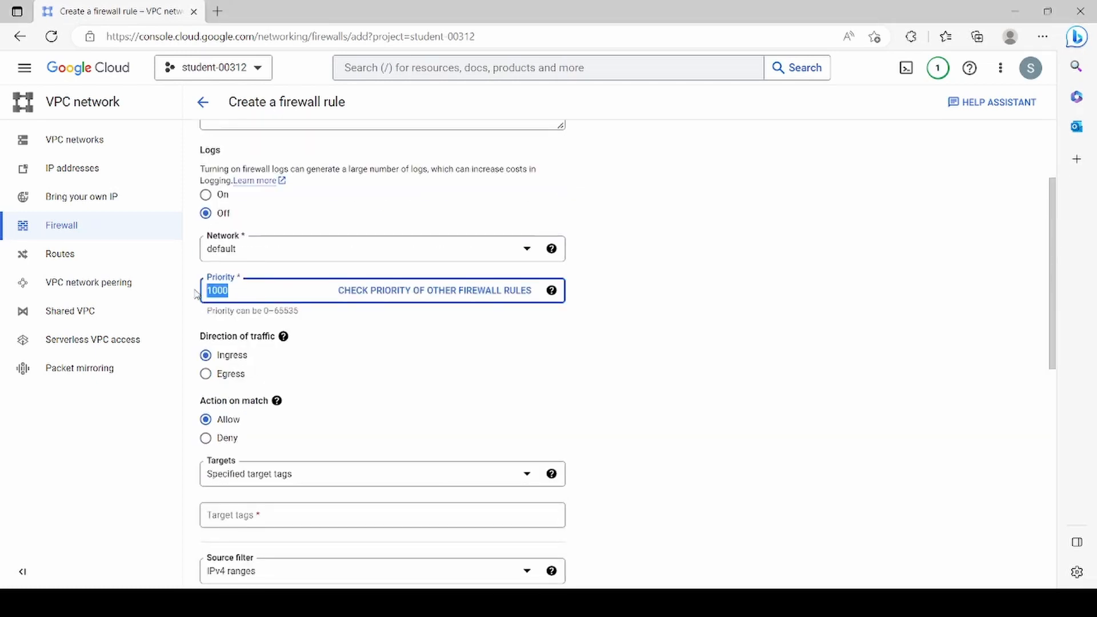
pyautogui.write('1')
pyautogui.click(626, 377)
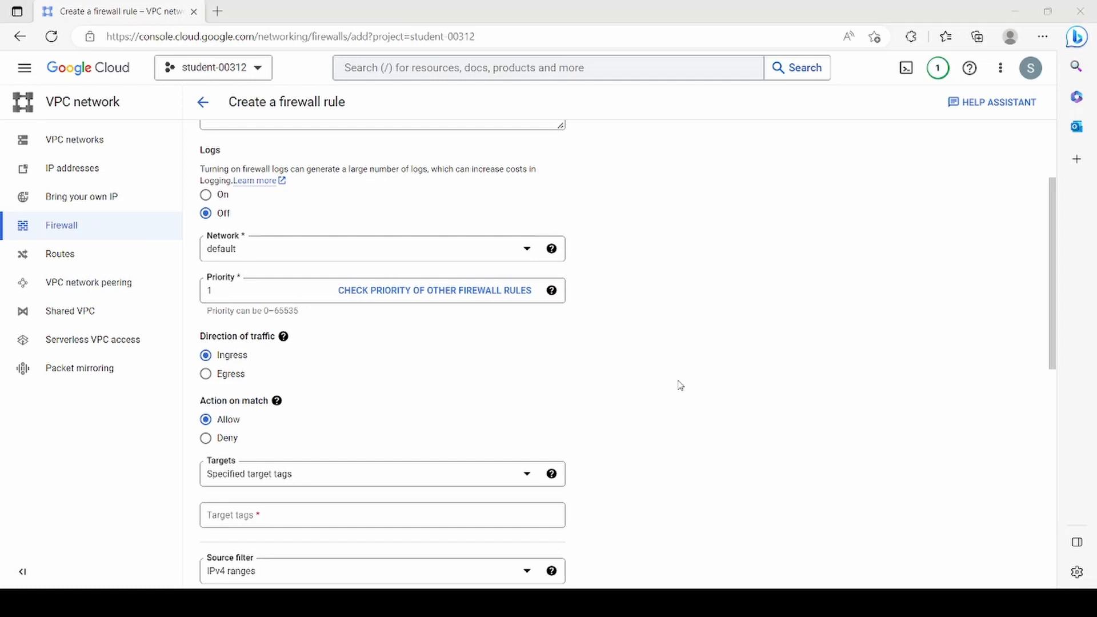
pyautogui.click(206, 439)
# Step: Add the target tag deny-traffic and set the source IPv4 range to 0.0.0.0/0
pyautogui.scroll(-4, 636, 384)
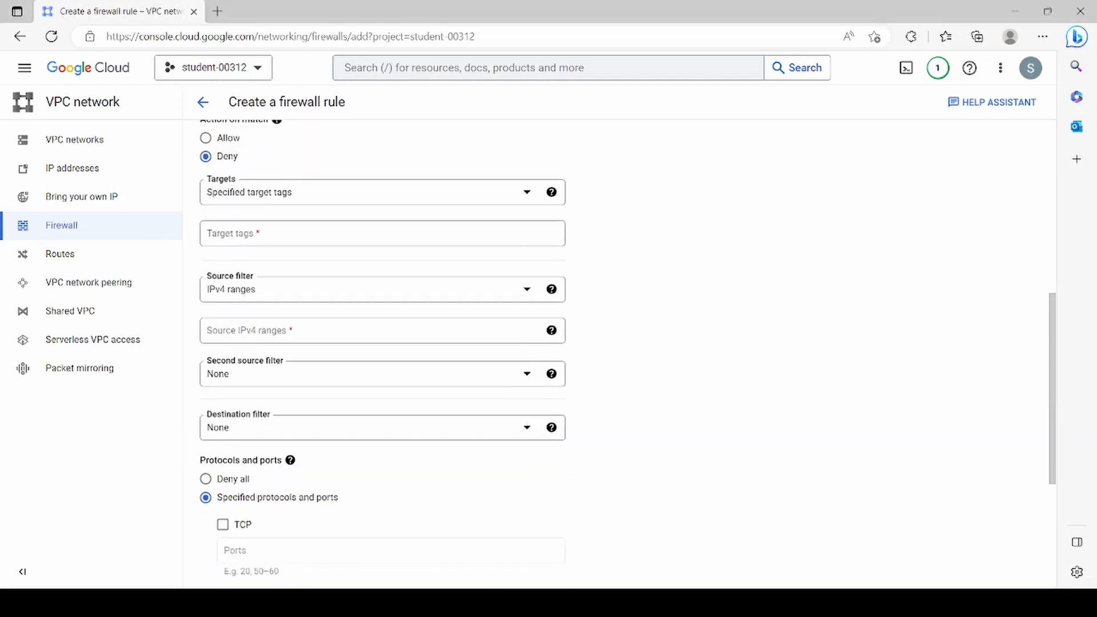
pyautogui.click(236, 239)
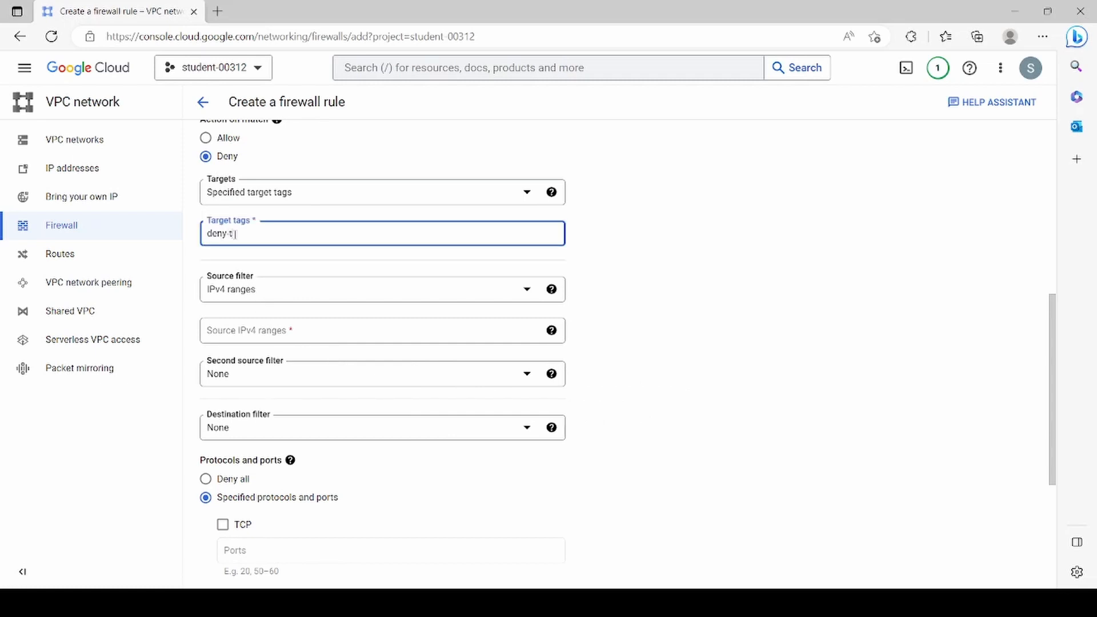
pyautogui.click(652, 288)
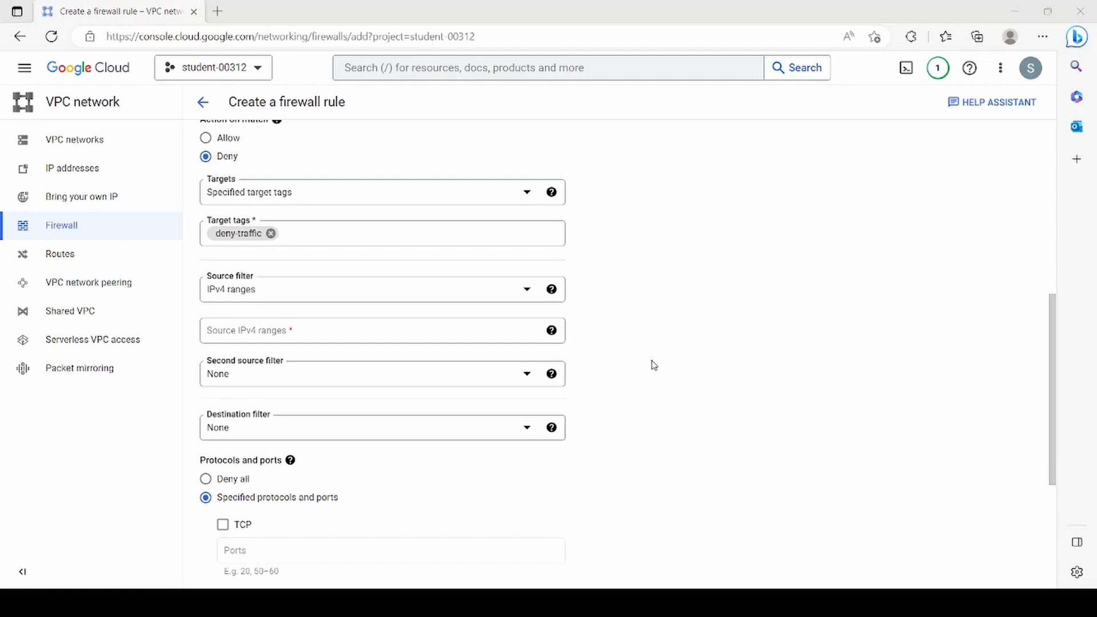
pyautogui.click(248, 330)
pyautogui.write('0.0.0.0/0')
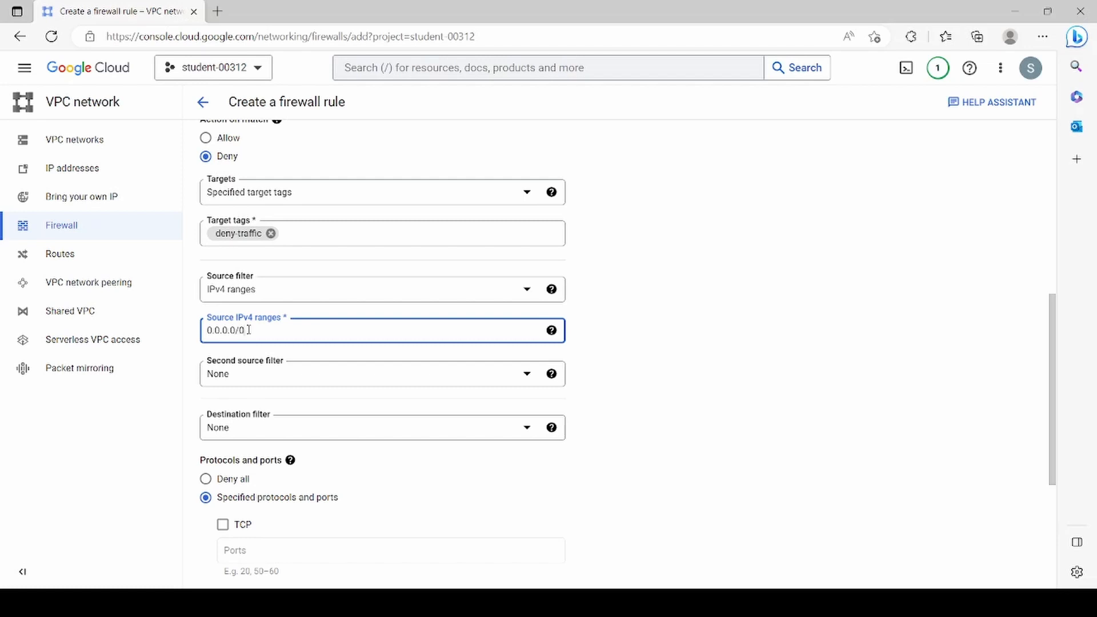
pyautogui.click(779, 319)
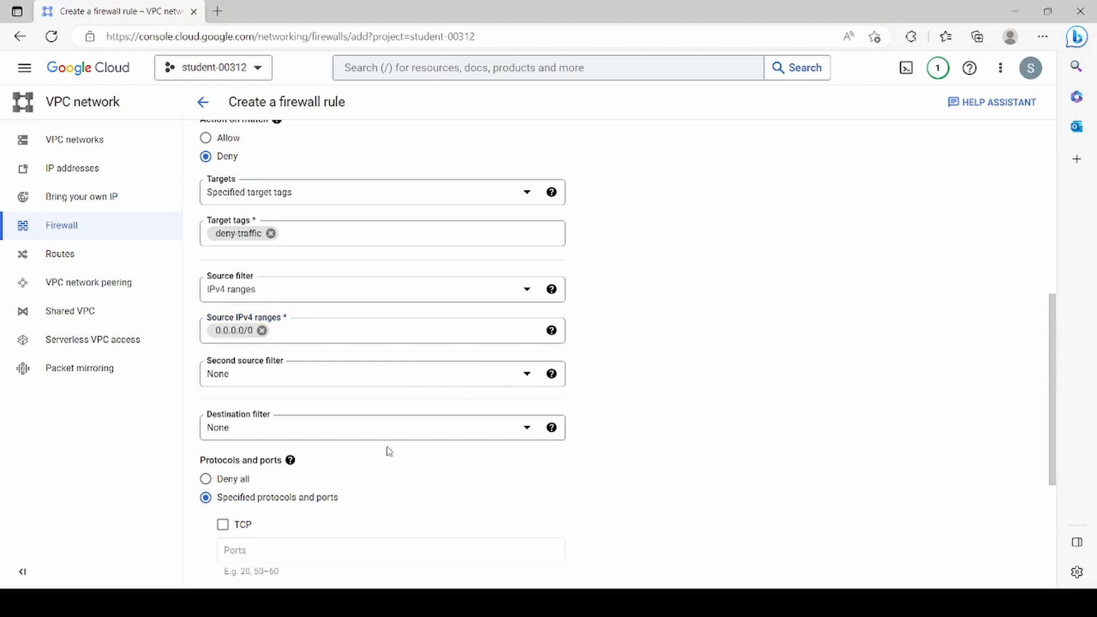
# Step: Deny all protocols and ports for the rule and create it
pyautogui.scroll(-2, 385, 448)
pyautogui.click(204, 412)
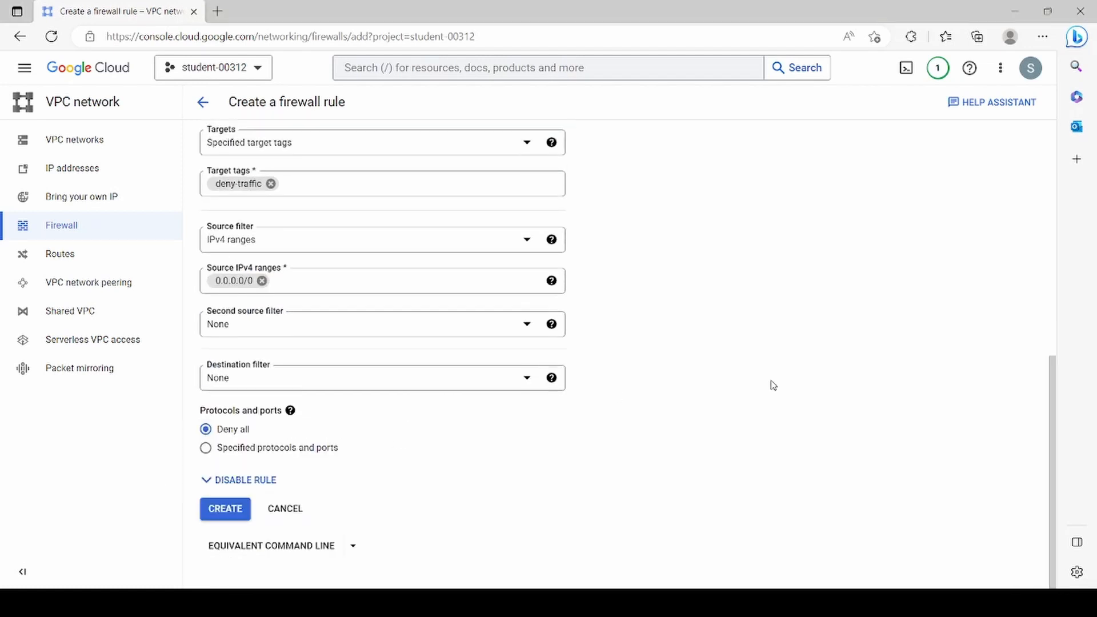
pyautogui.click(226, 508)
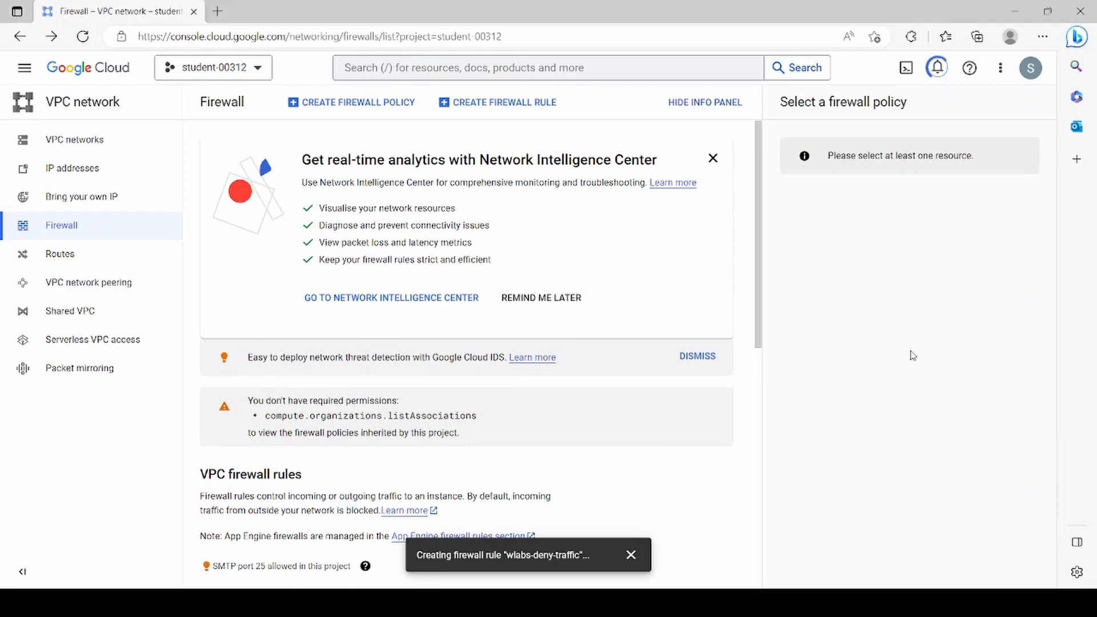
# Step: Examine the wlabs allow and deny rules and their remaining columns in the VPC firewall rules list
pyautogui.scroll(-8, 646, 345)
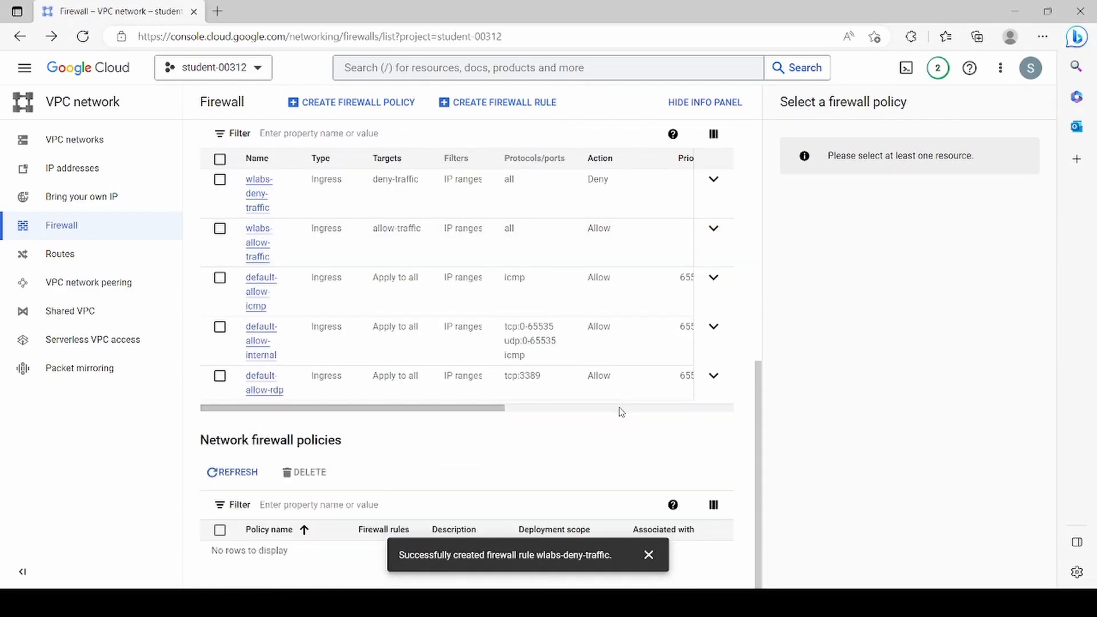
pyautogui.moveTo(482, 408); pyautogui.dragTo(423, 409)
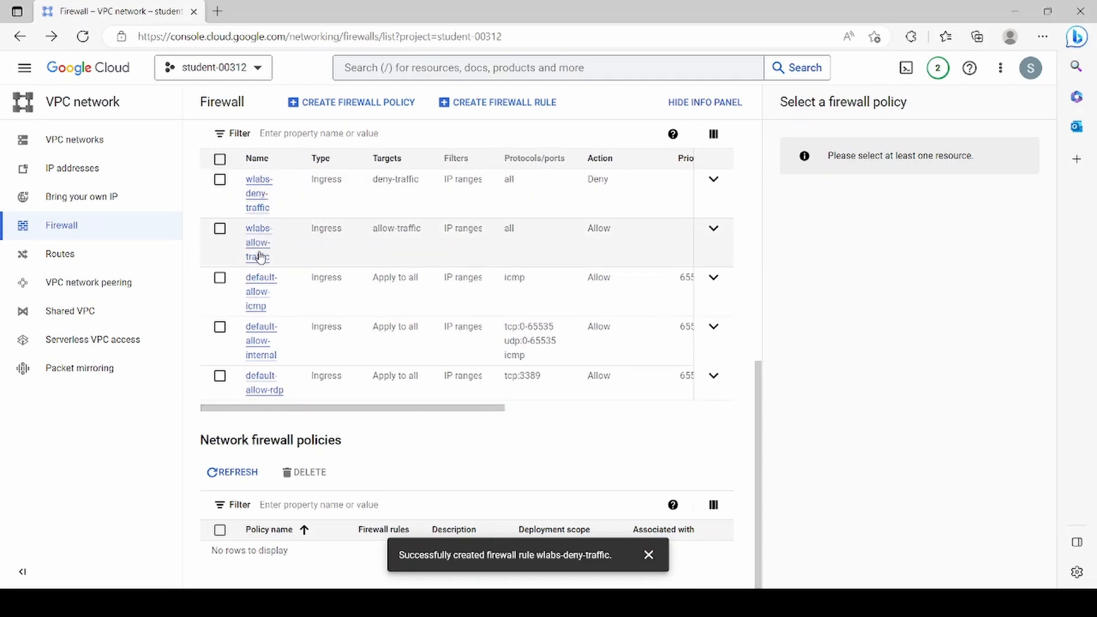
pyautogui.moveTo(482, 408); pyautogui.dragTo(661, 412)
pyautogui.moveTo(433, 407); pyautogui.dragTo(228, 421)
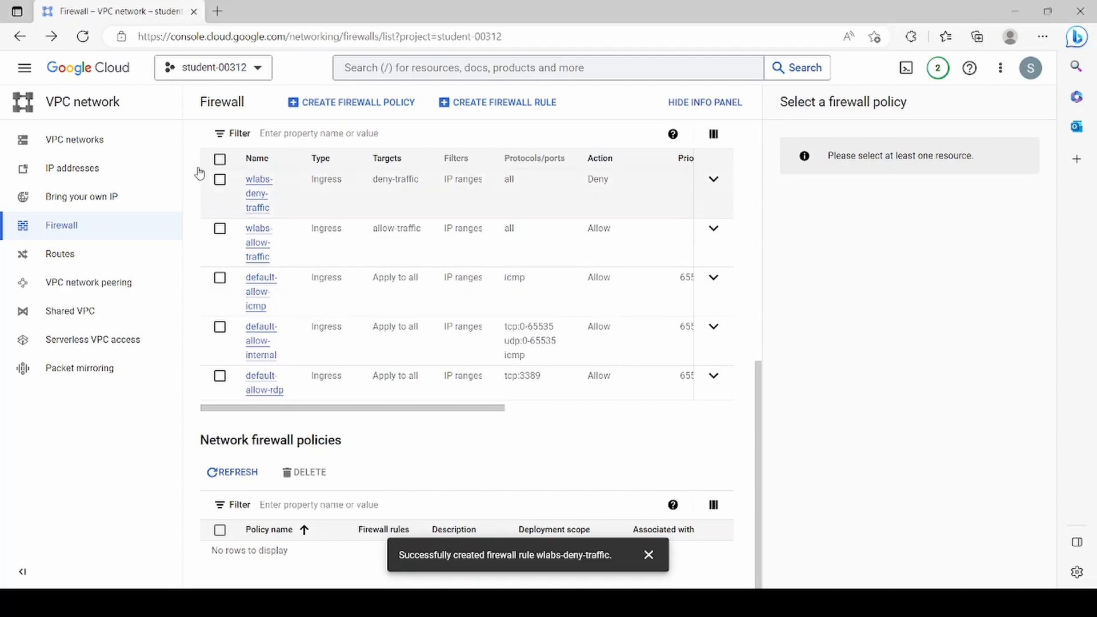
pyautogui.click(24, 68)
pyautogui.moveTo(99, 269)
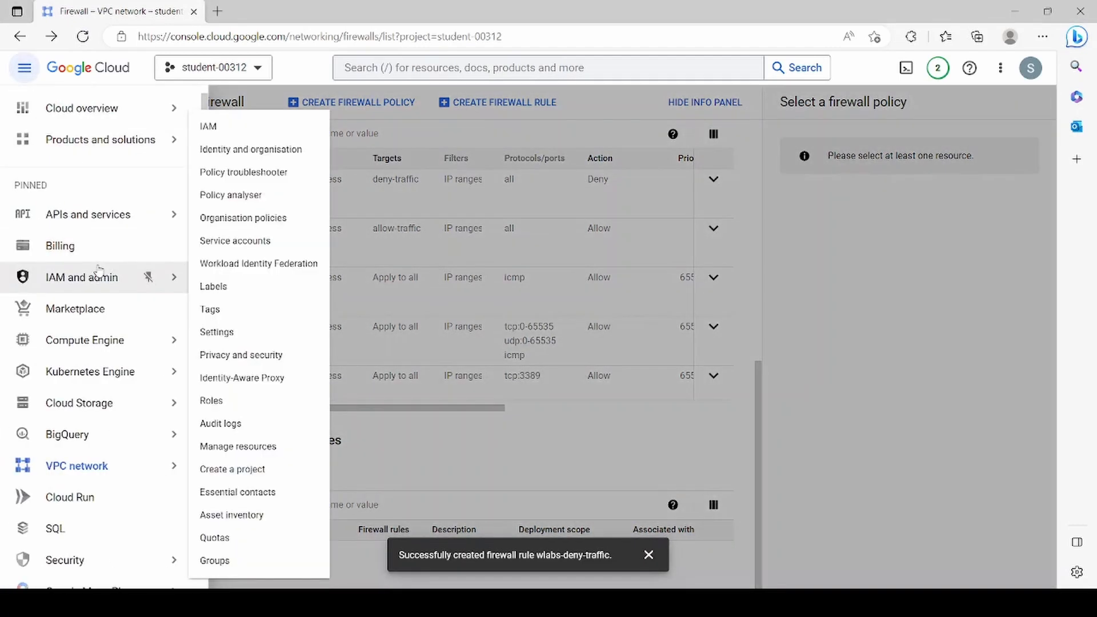
pyautogui.scroll(-6, 122, 384)
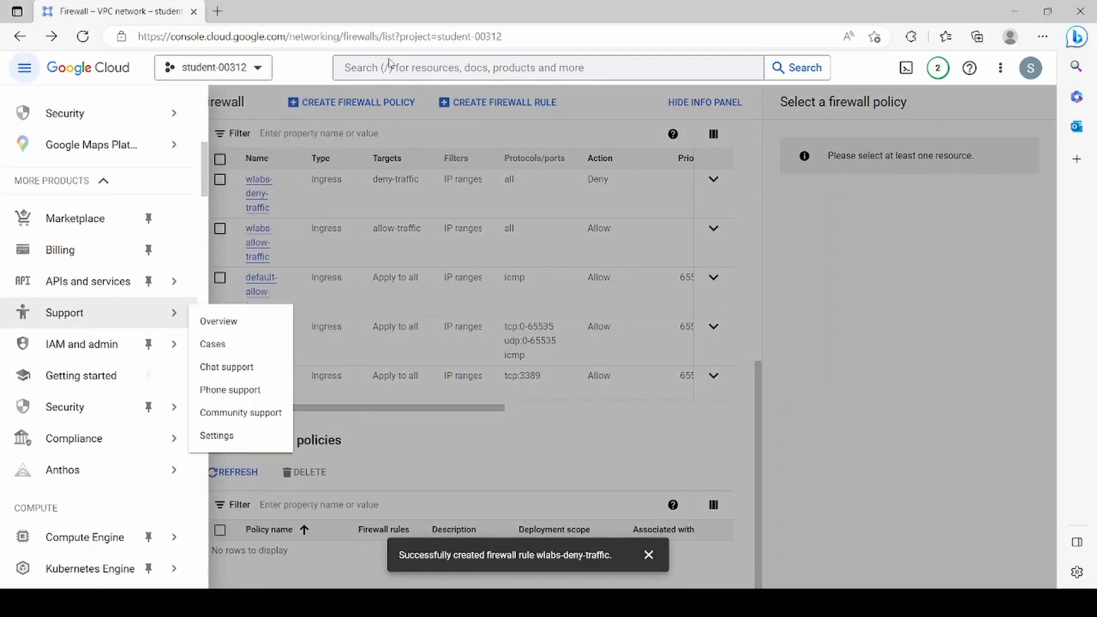
pyautogui.click(395, 68)
# Step: Open Compute Engine, start a new VM instance and name it wlabs-instance
pyautogui.click(395, 67)
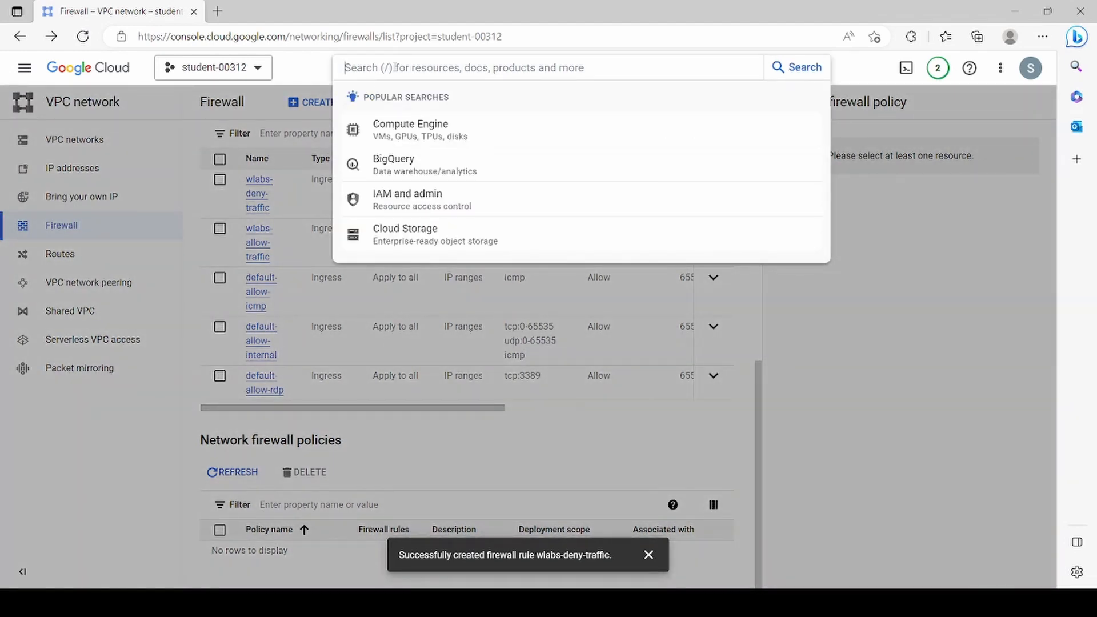
pyautogui.click(399, 132)
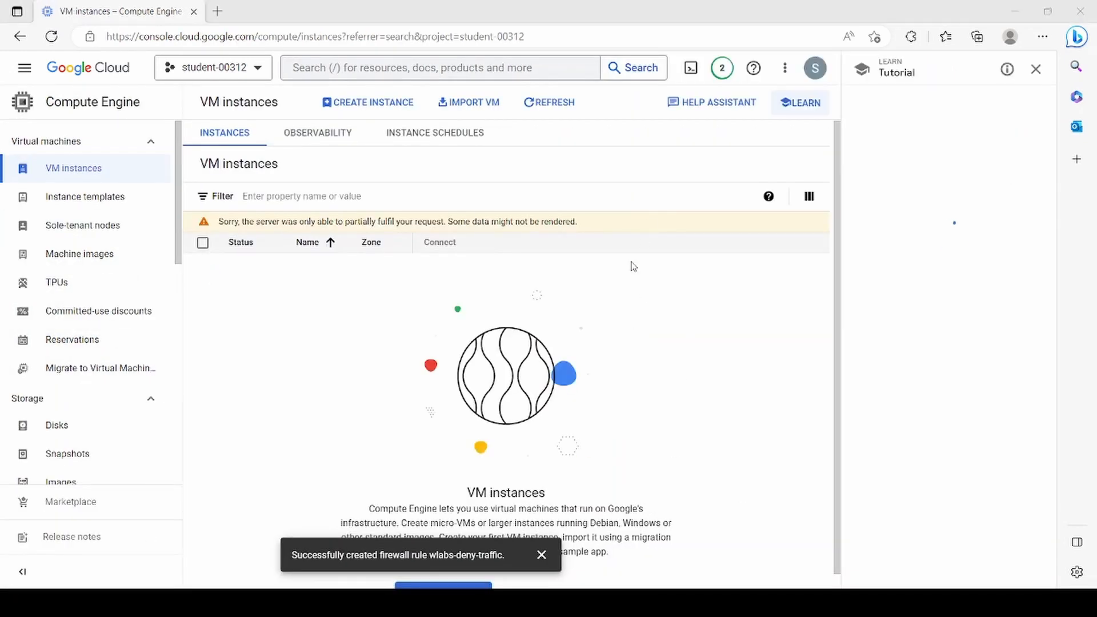
pyautogui.click(370, 104)
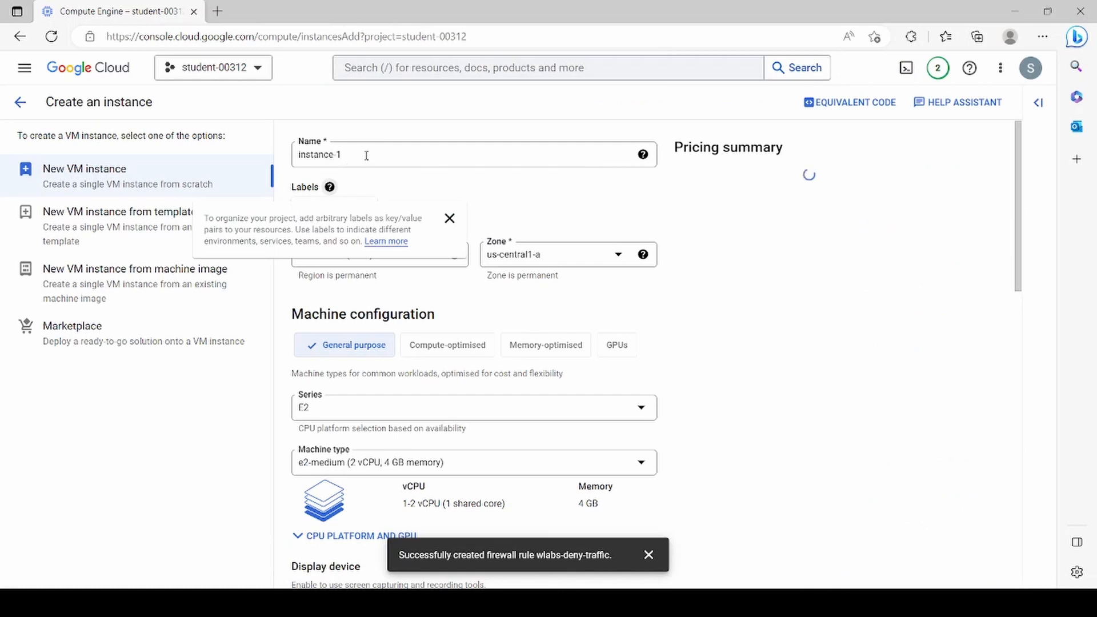
pyautogui.click(366, 155)
pyautogui.hotkey('ctrl', 'a')
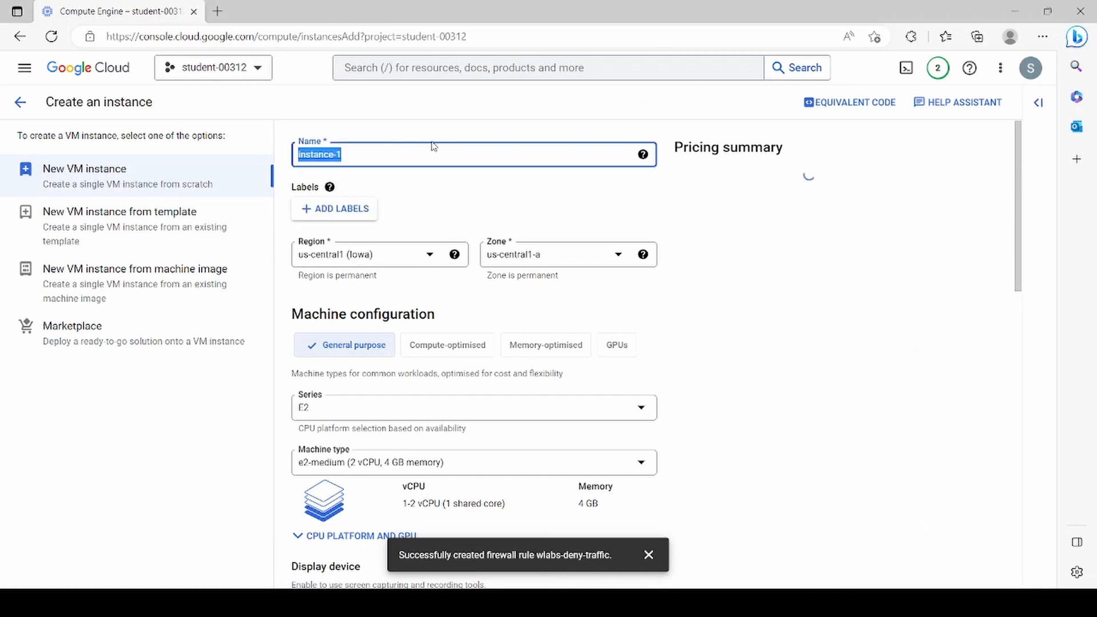
pyautogui.write('wlabs-in')
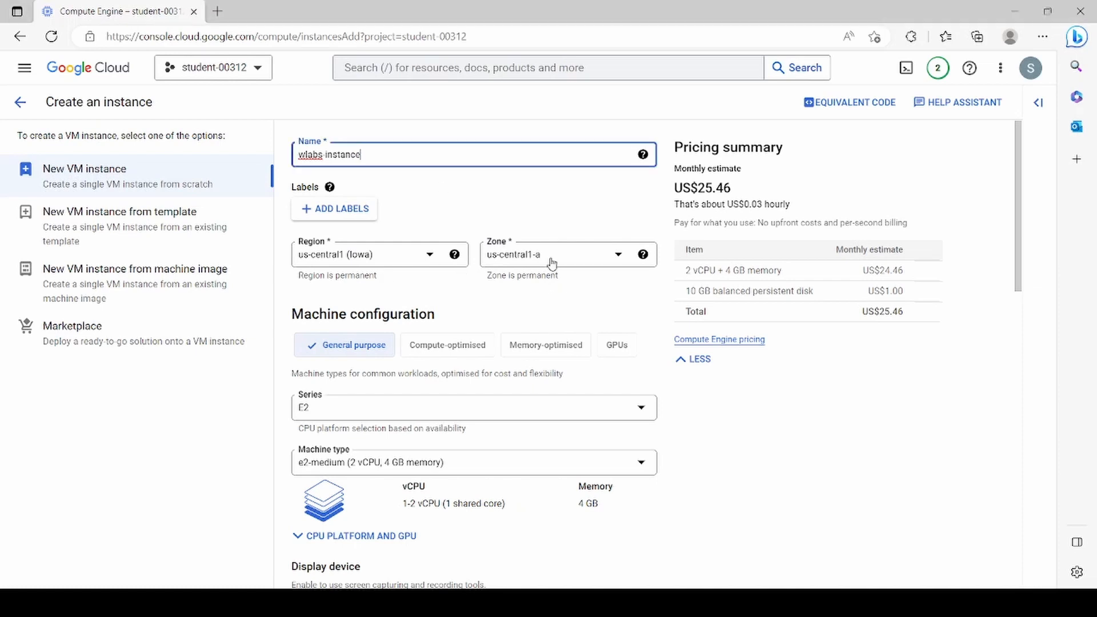
pyautogui.click(789, 444)
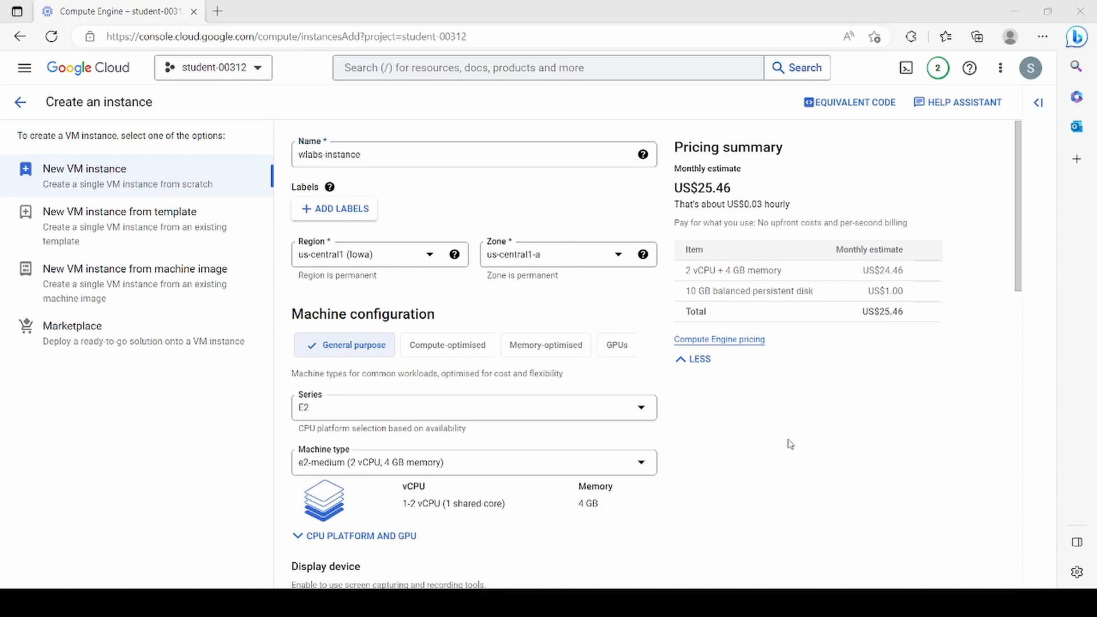
# Step: Change the VM instance's machine series to N1
pyautogui.scroll(-2, 646, 363)
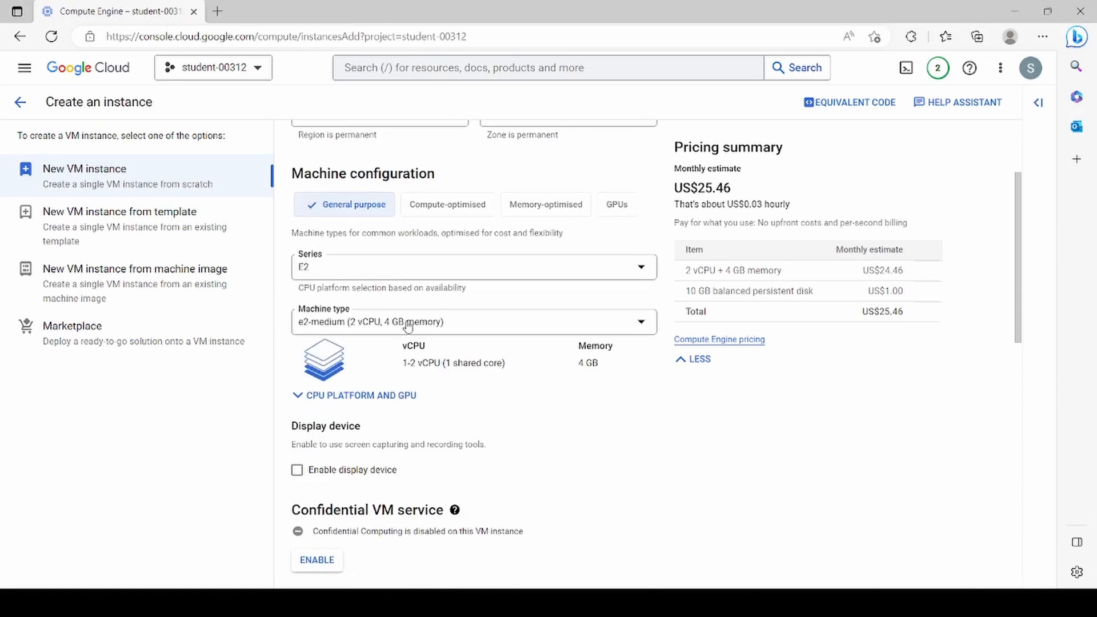
pyautogui.click(349, 268)
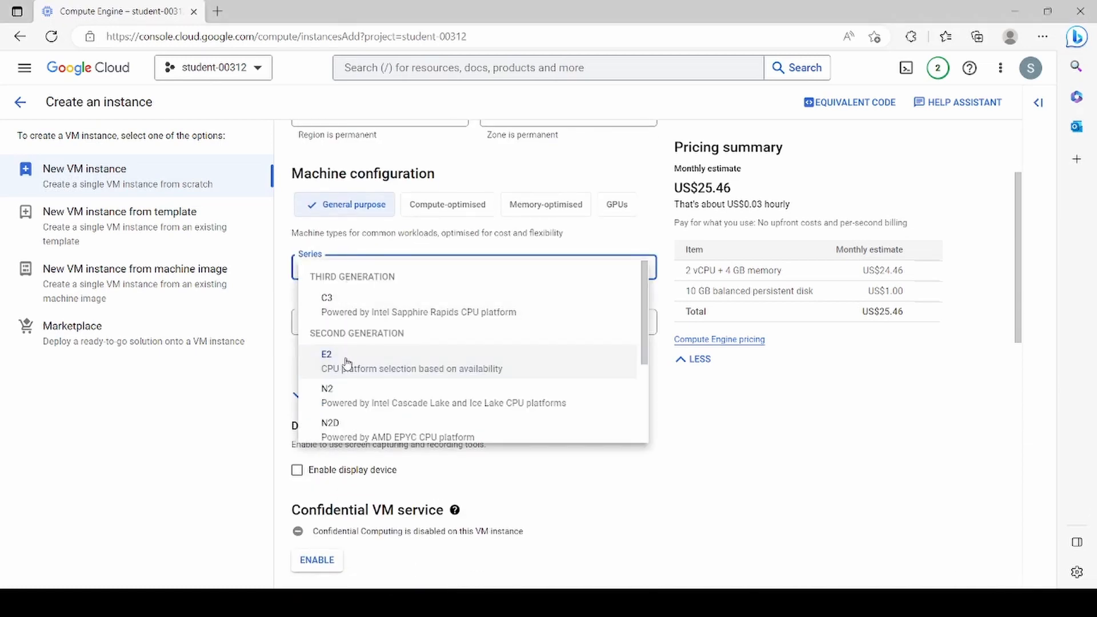
pyautogui.scroll(-3, 588, 360)
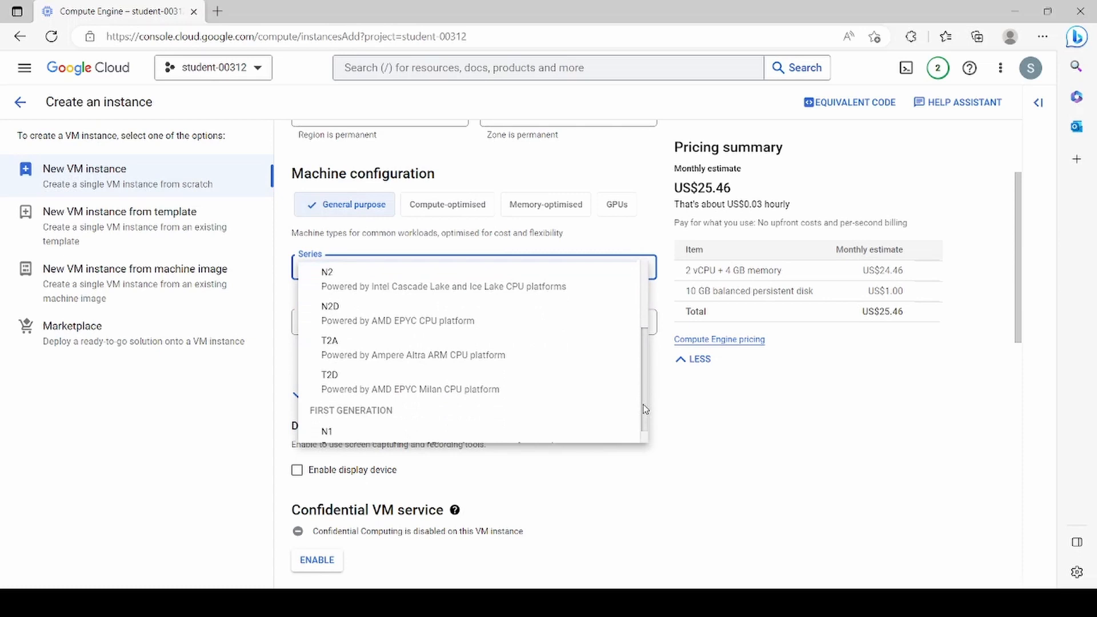
pyautogui.click(382, 434)
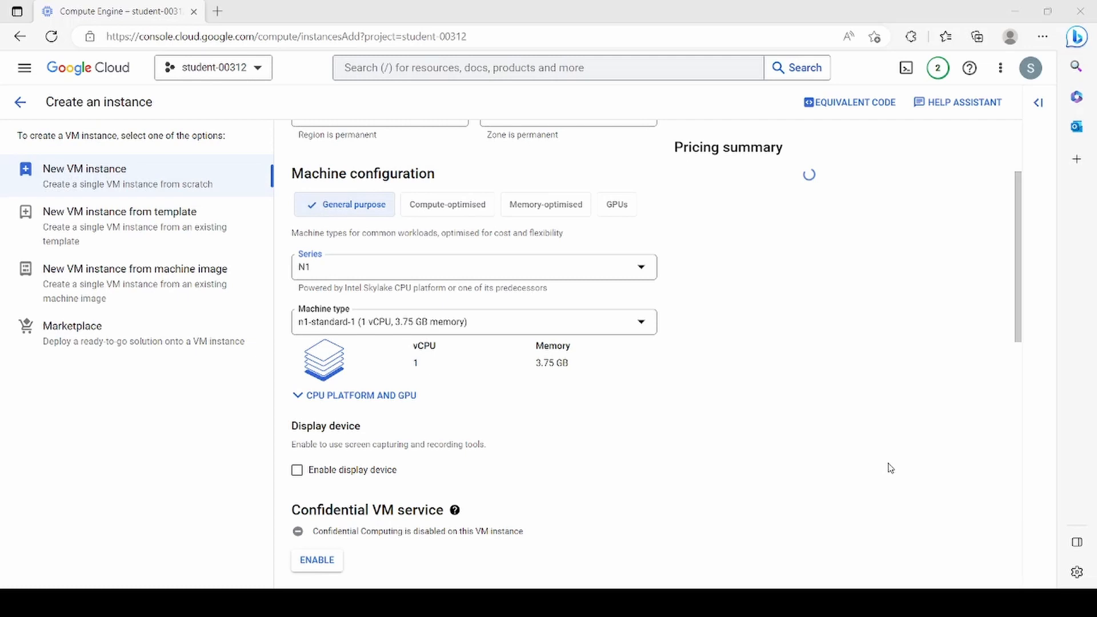
# Step: Set the VM instance's identity and API access to No service account
pyautogui.scroll(-3, 889, 467)
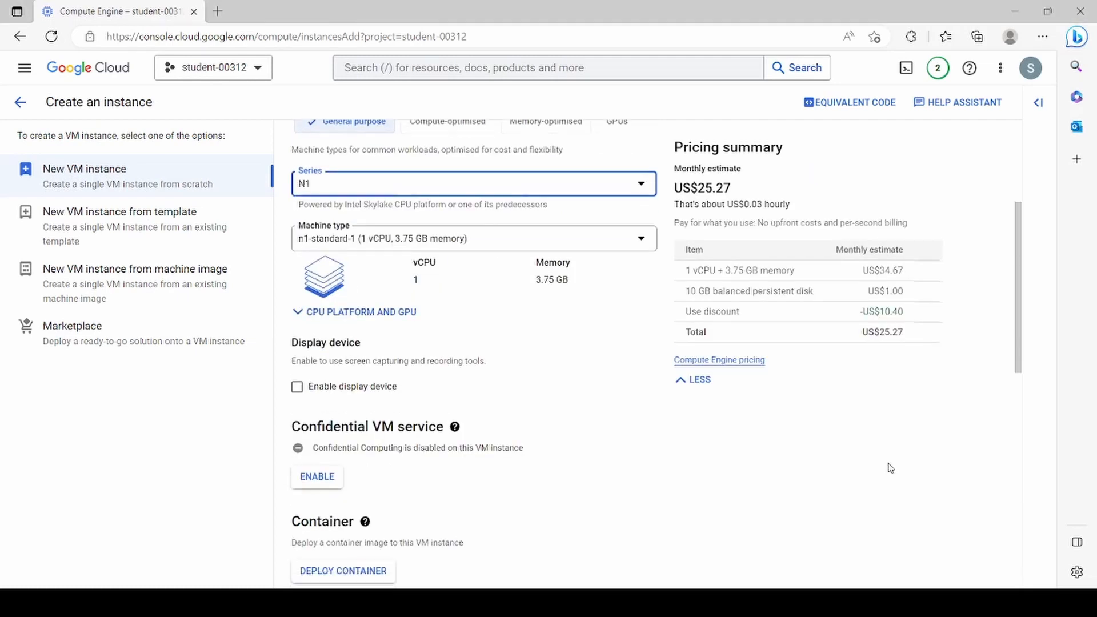
pyautogui.scroll(3, 889, 467)
pyautogui.scroll(-8, 887, 466)
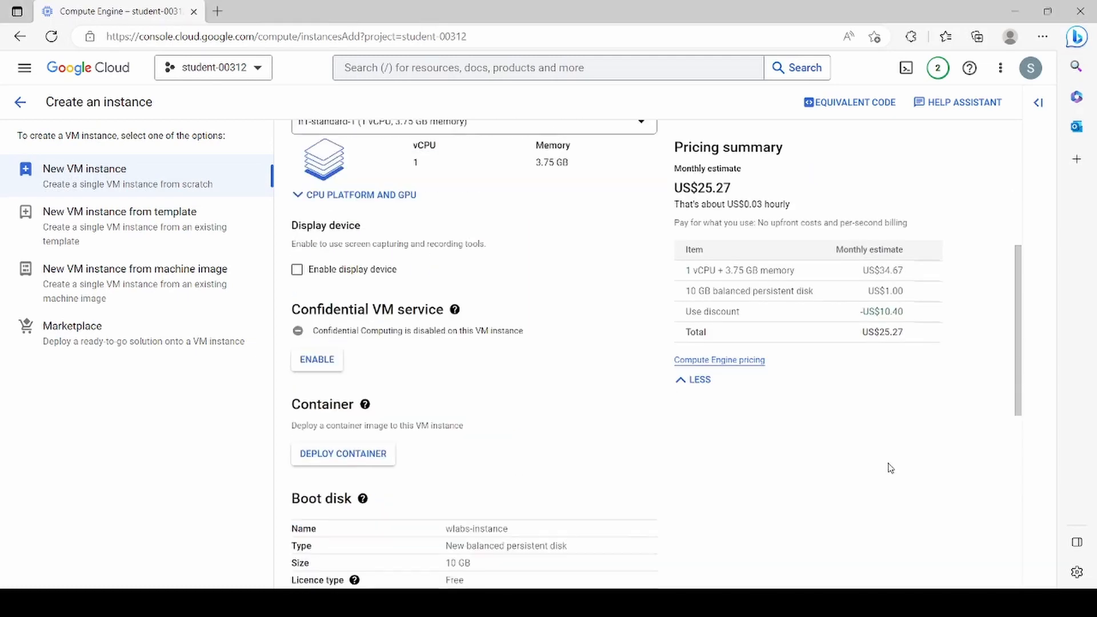
pyautogui.click(347, 366)
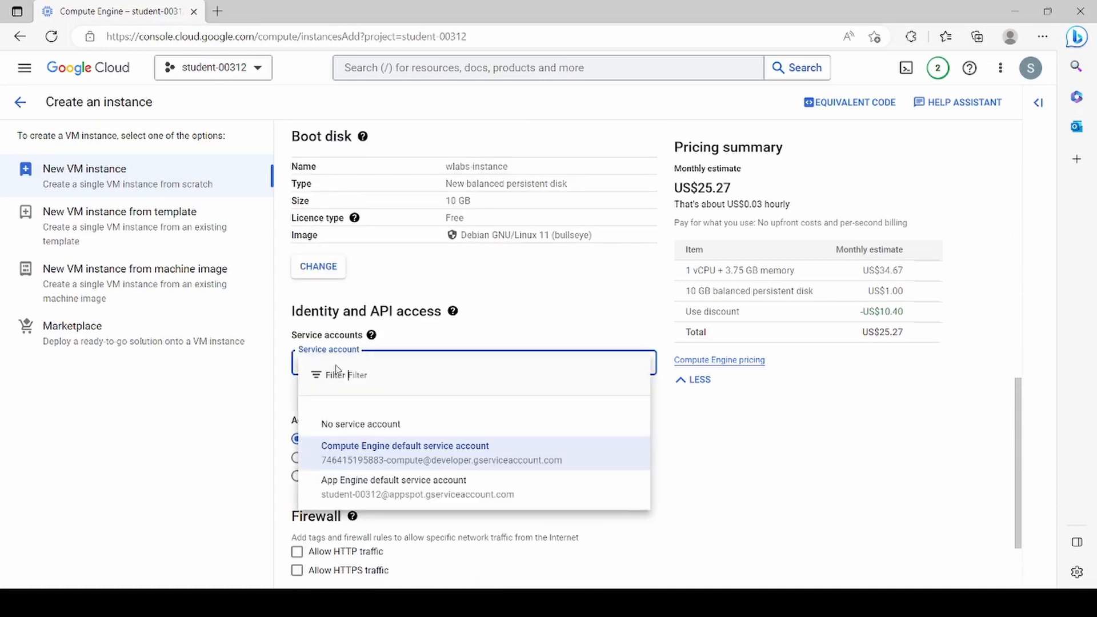
pyautogui.click(343, 422)
pyautogui.scroll(-2, 750, 488)
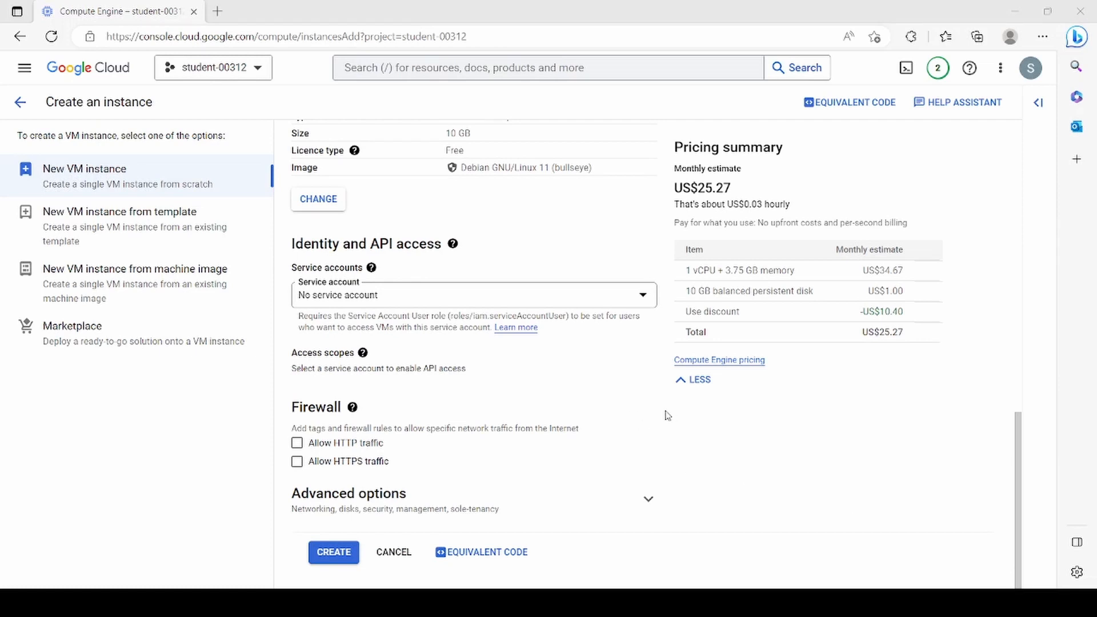
# Step: Add the network tag allow-traffic in the VM instance's advanced networking options
pyautogui.scroll(2, 607, 457)
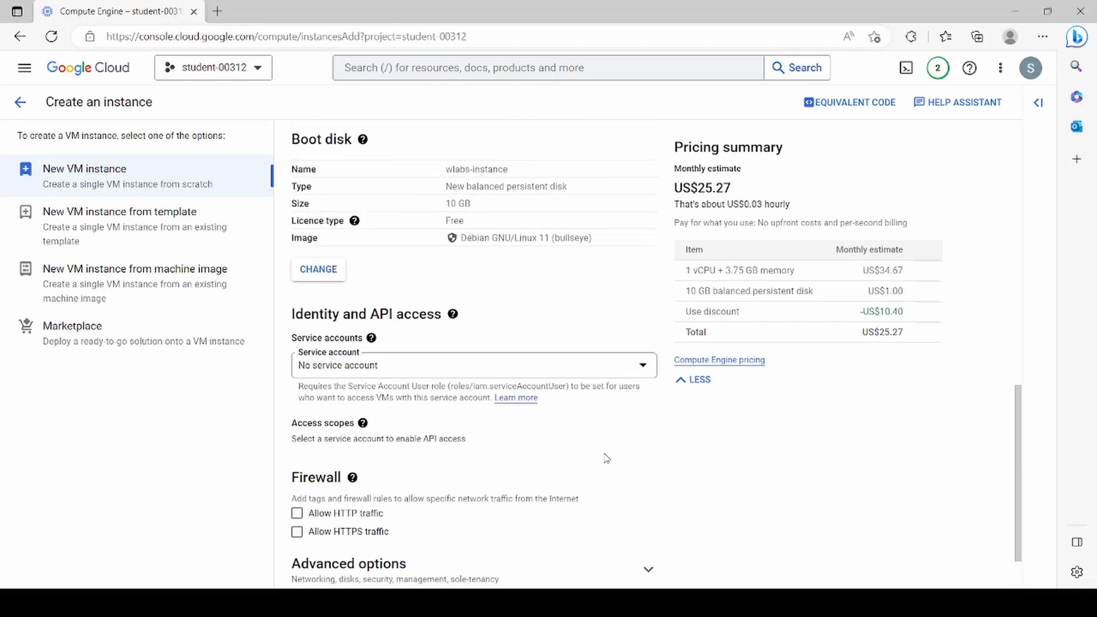
pyautogui.scroll(10, 607, 458)
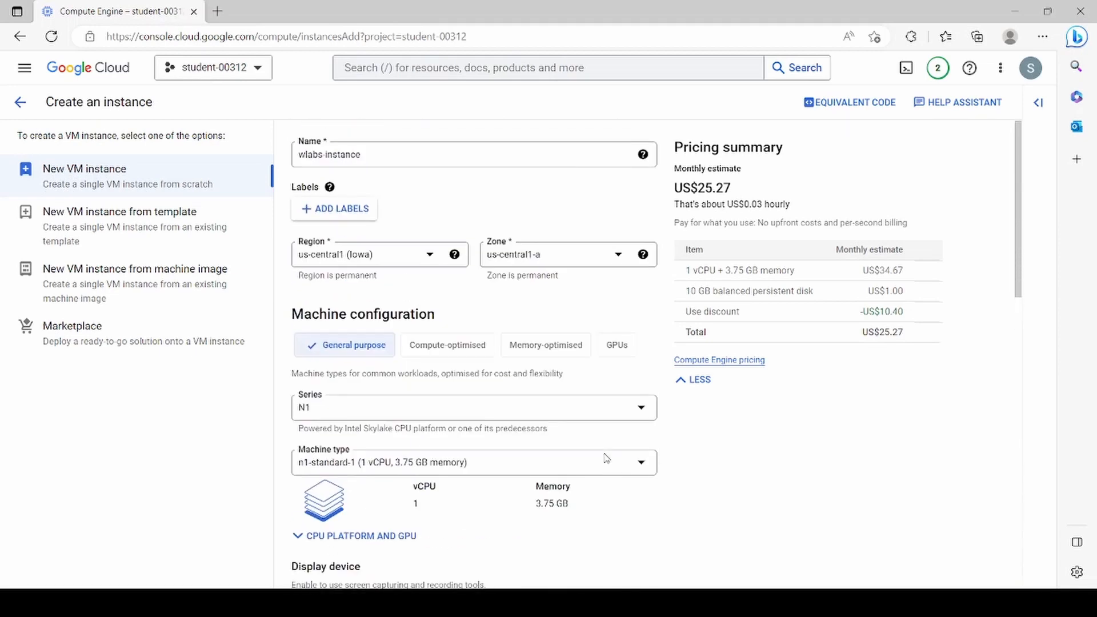
pyautogui.scroll(-10, 626, 402)
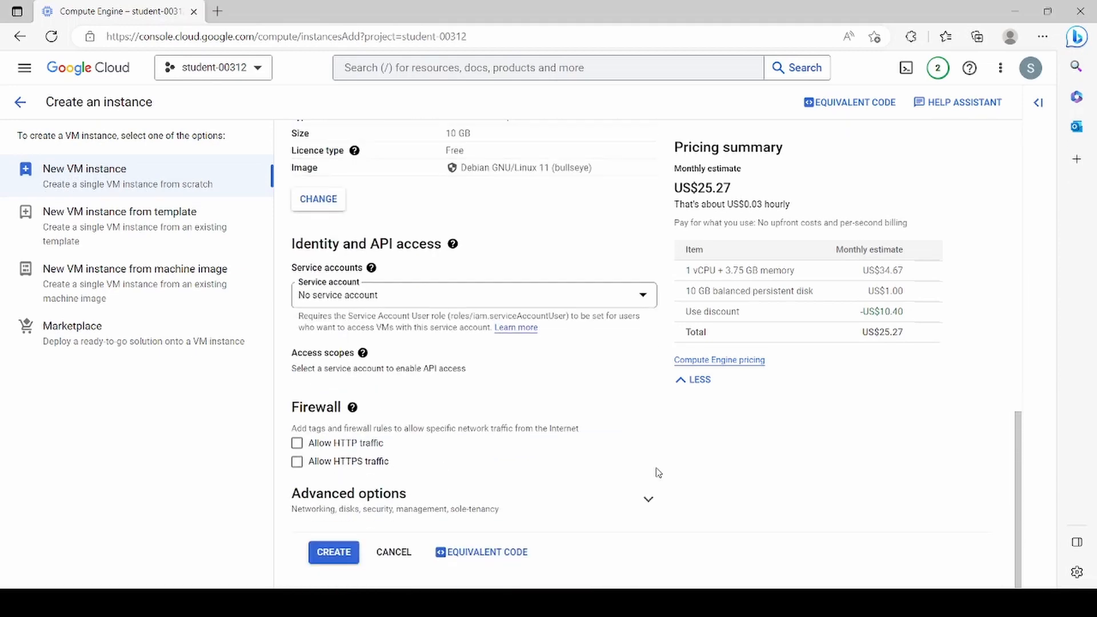
pyautogui.click(648, 498)
pyautogui.scroll(-5, 342, 226)
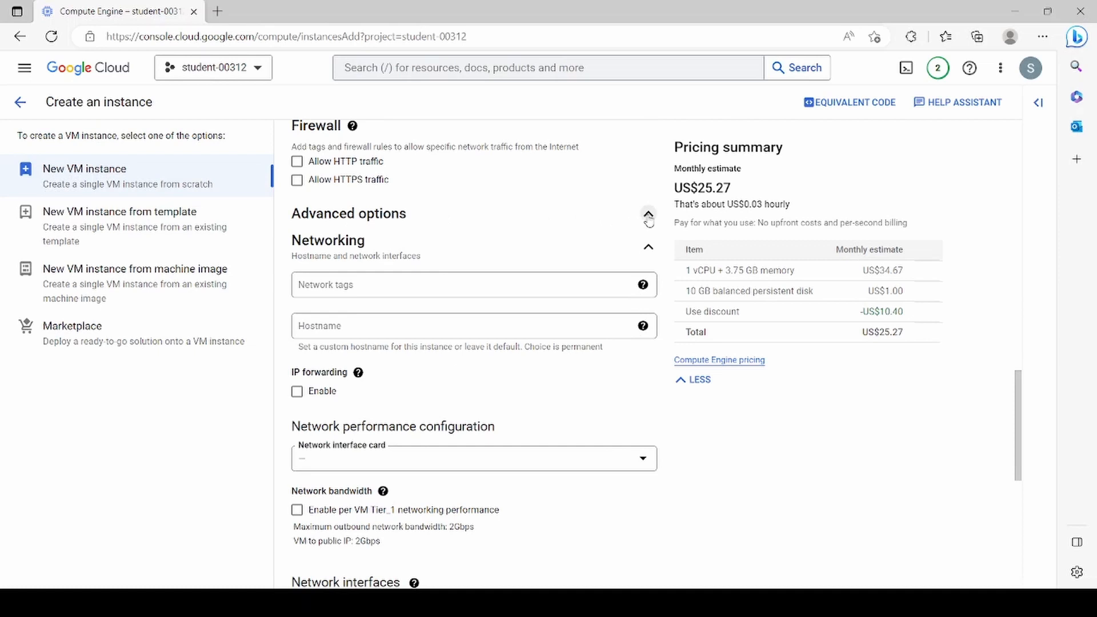
pyautogui.click(358, 285)
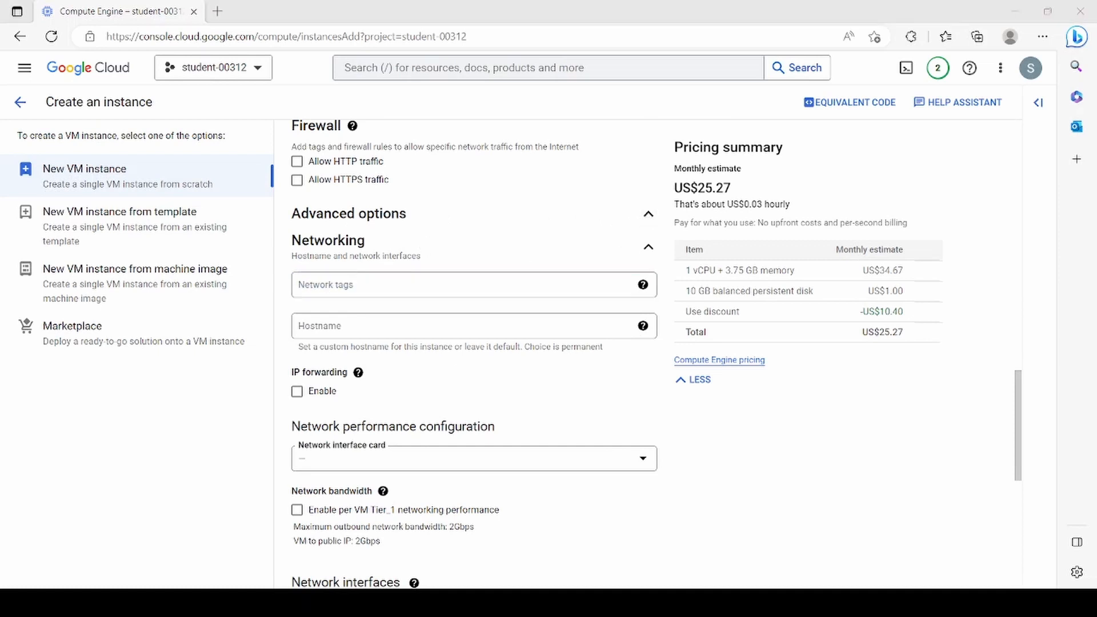
pyautogui.click(362, 287)
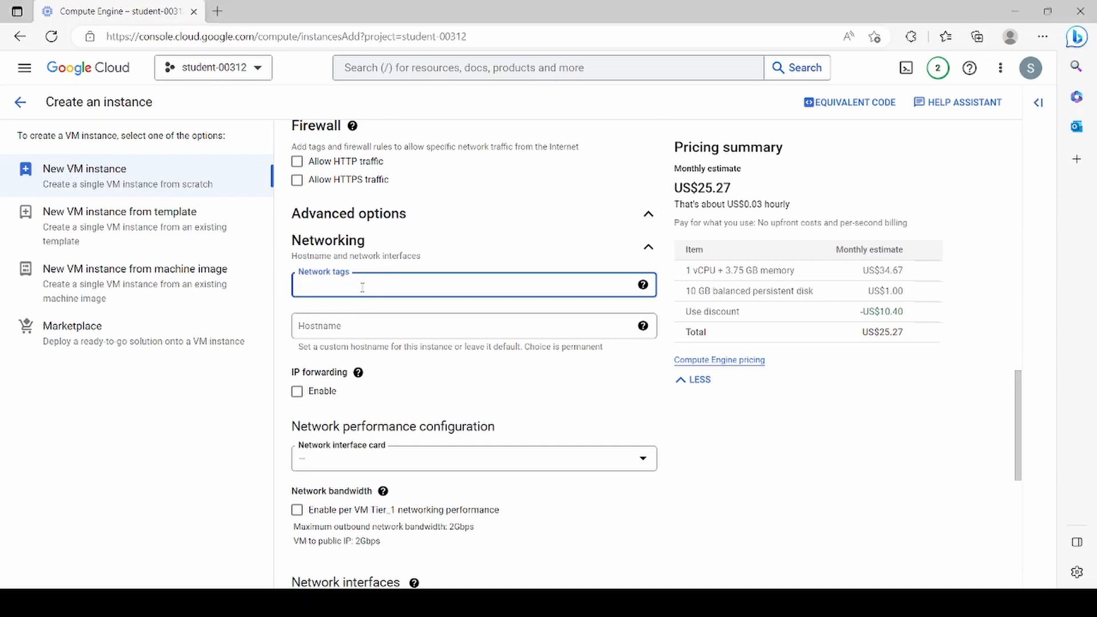
pyautogui.write('allow- traffic')
pyautogui.click(700, 429)
pyautogui.click(374, 327)
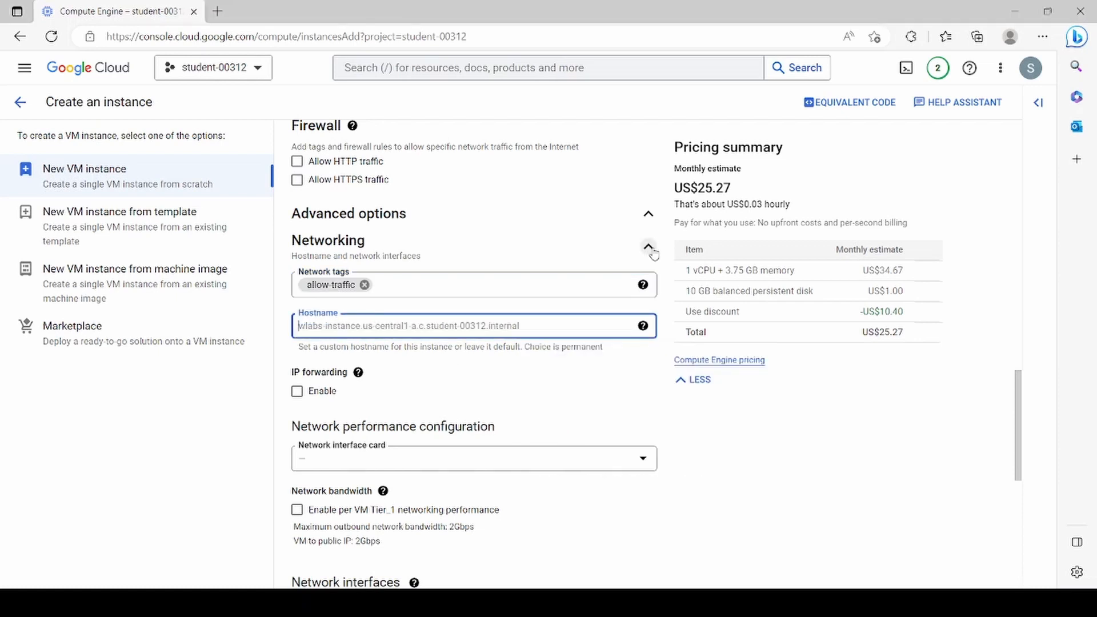
# Step: Add a management startup script that updates apt, installs apache2 and php, and writes "Hello from whizlabs" to /var/www/html/index.html
pyautogui.click(648, 247)
pyautogui.click(647, 436)
pyautogui.scroll(-4, 710, 489)
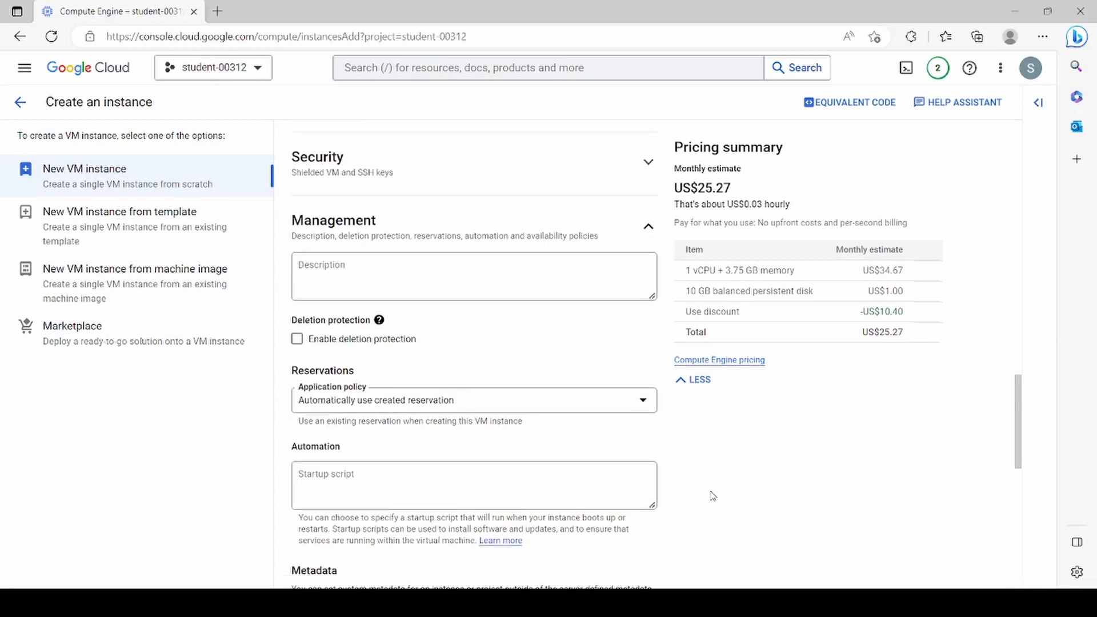
pyautogui.click(406, 484)
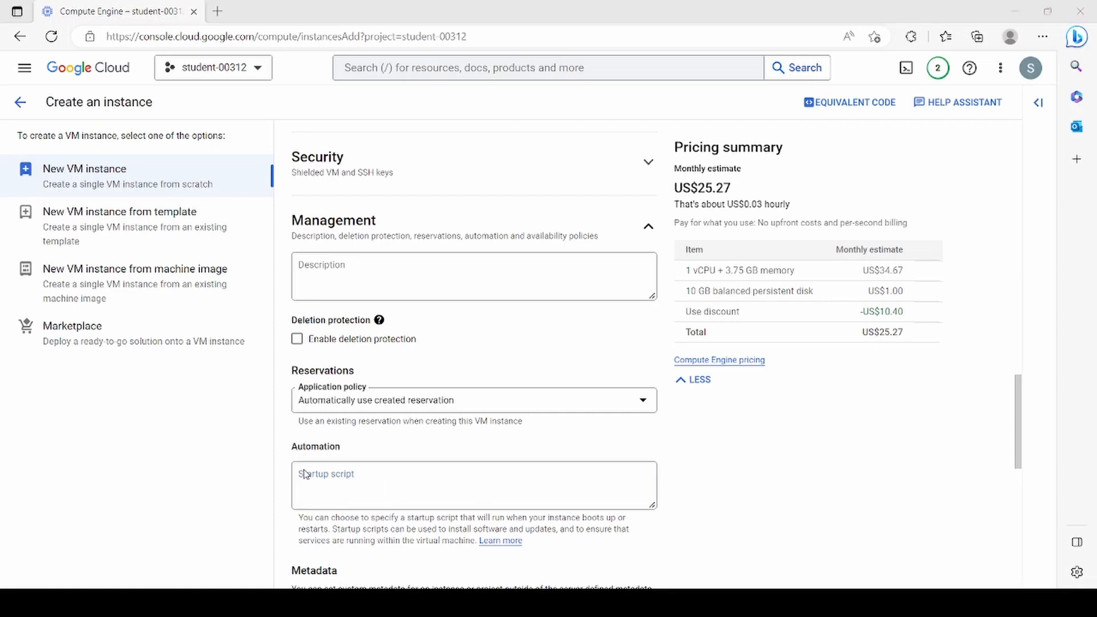
pyautogui.click(494, 467)
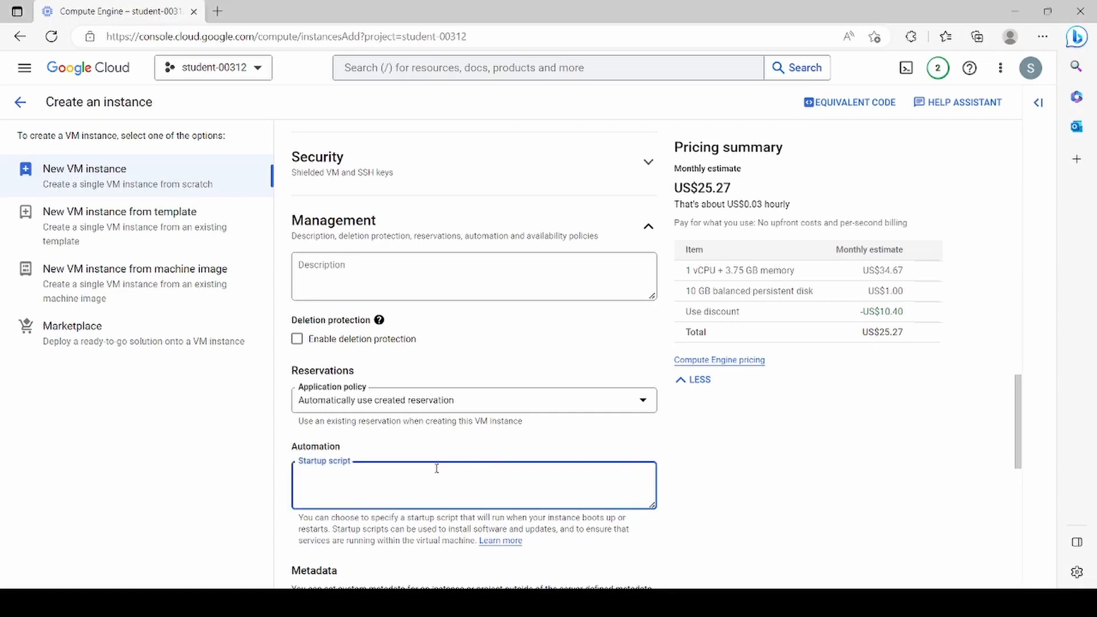
pyautogui.write('#!/bin/bash apt update -y apt install -y apache2 echo "Hello from $(hostname)" > /var/www/html/index.html')
# Step: Review the startup script's commands and change the echoed greeting to "Hello from wlabs"
pyautogui.scroll(2, 449, 482)
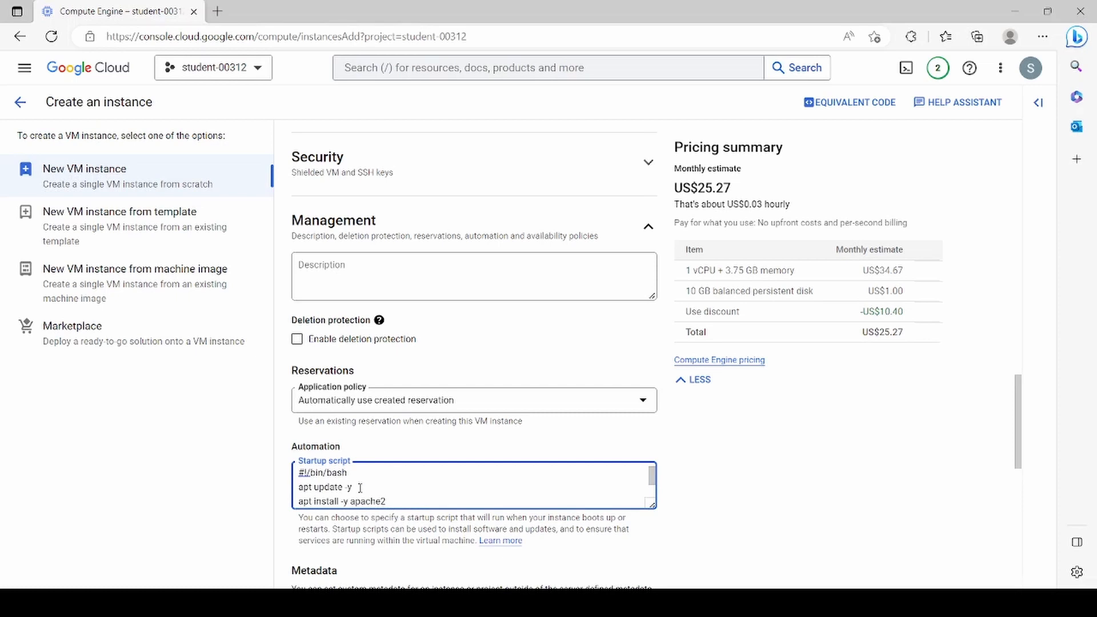
pyautogui.moveTo(360, 486); pyautogui.dragTo(235, 496)
pyautogui.scroll(-1, 372, 489)
pyautogui.moveTo(394, 490); pyautogui.dragTo(283, 501)
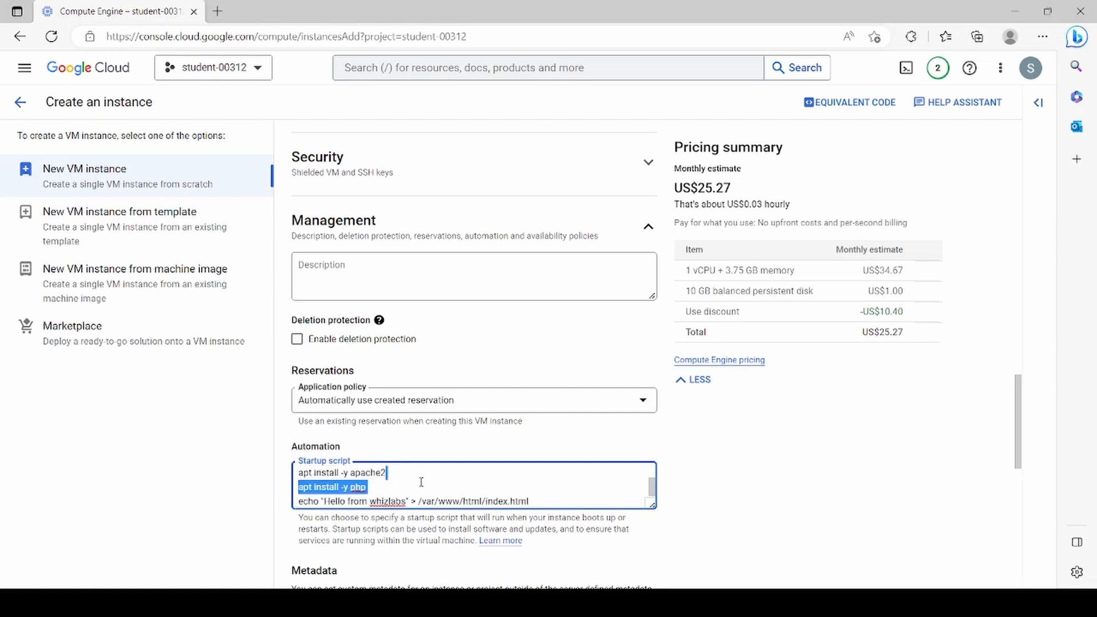
pyautogui.click(421, 485)
pyautogui.moveTo(381, 490); pyautogui.dragTo(247, 496)
pyautogui.scroll(-1, 395, 420)
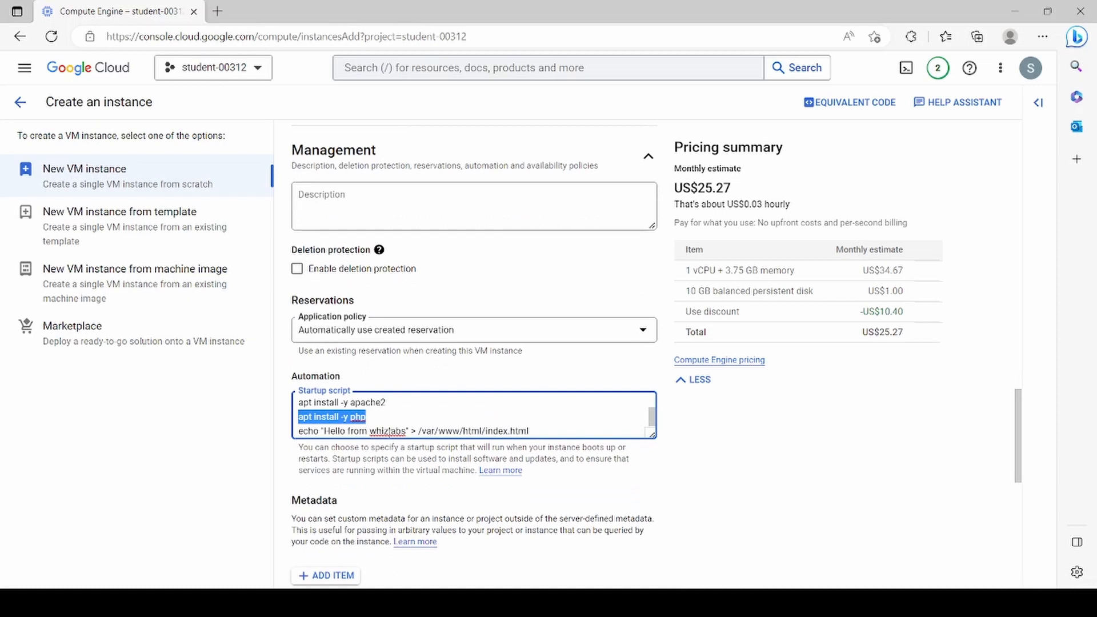
pyautogui.moveTo(389, 431); pyautogui.dragTo(377, 435)
pyautogui.press('BackSpace')
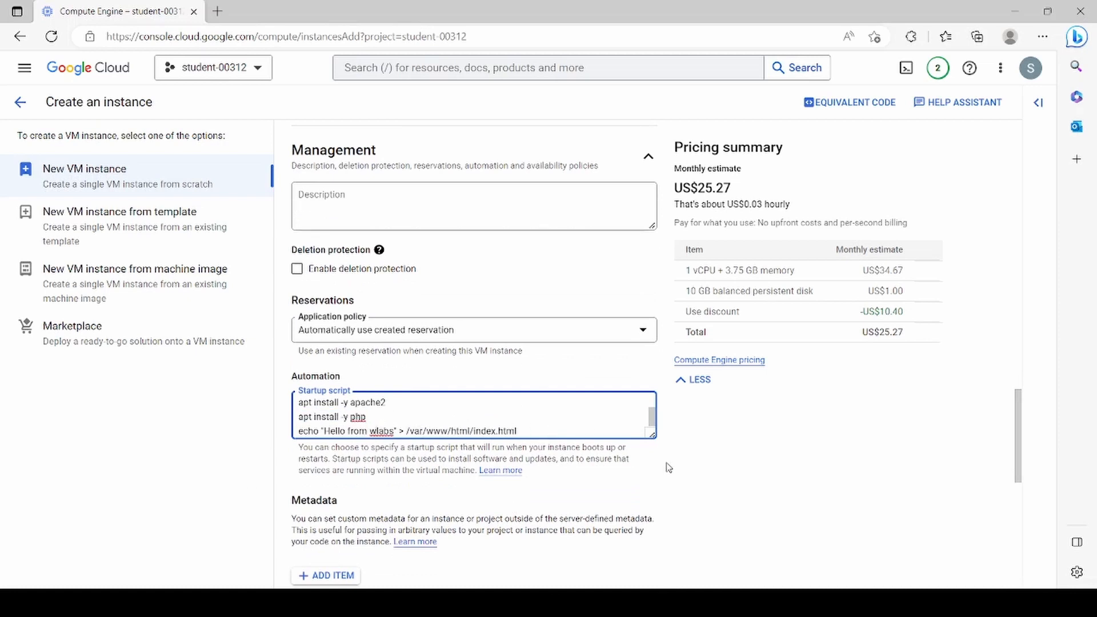
# Step: Create wlabs-instance, keeping the default availability policies
pyautogui.scroll(-3, 766, 471)
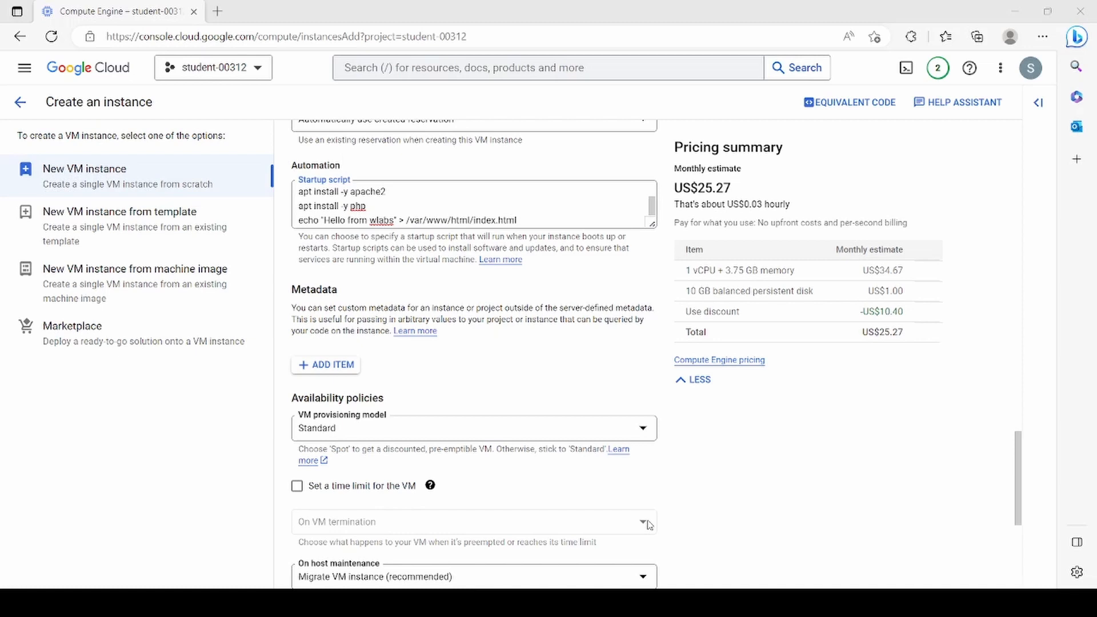
pyautogui.click(647, 524)
pyautogui.scroll(-5, 698, 513)
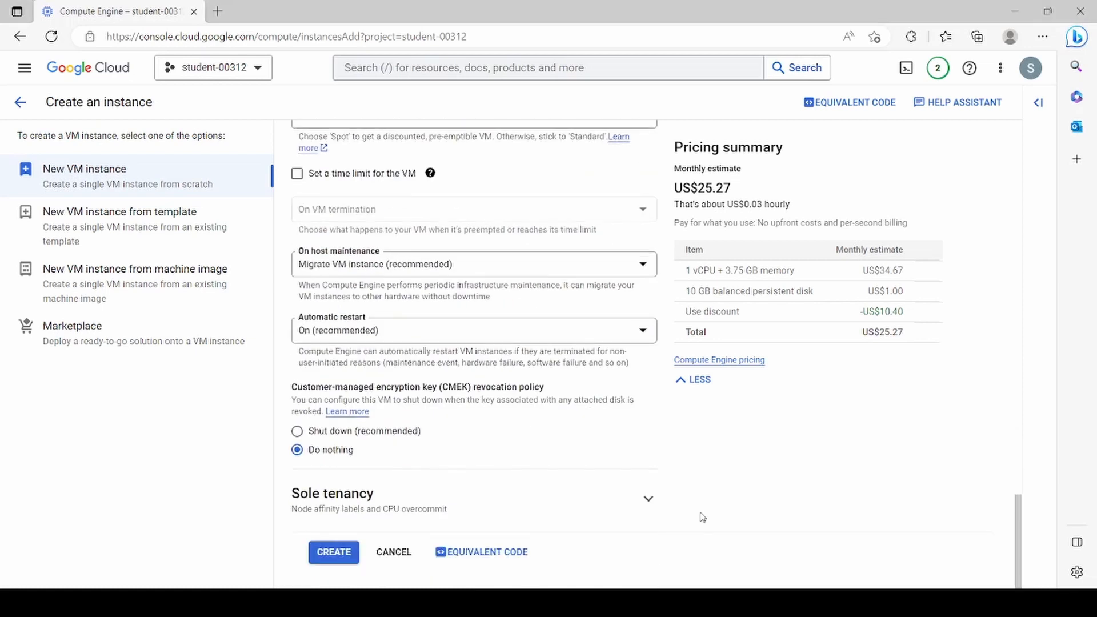
pyautogui.click(335, 551)
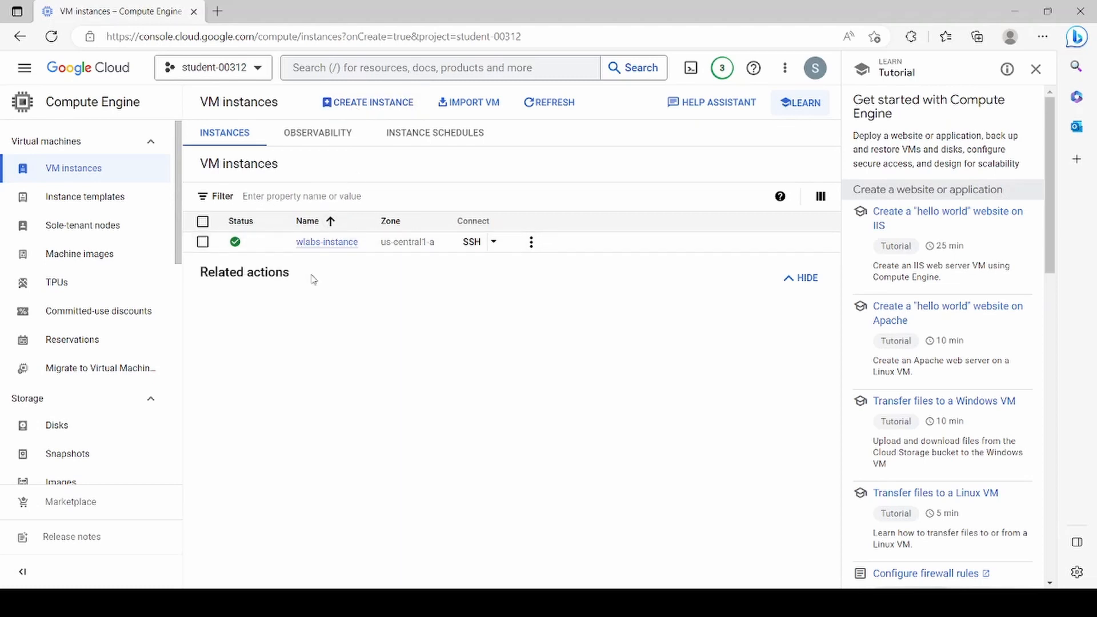
# Step: Start another VM instance named test-instance and set its machine series to N1
pyautogui.click(373, 104)
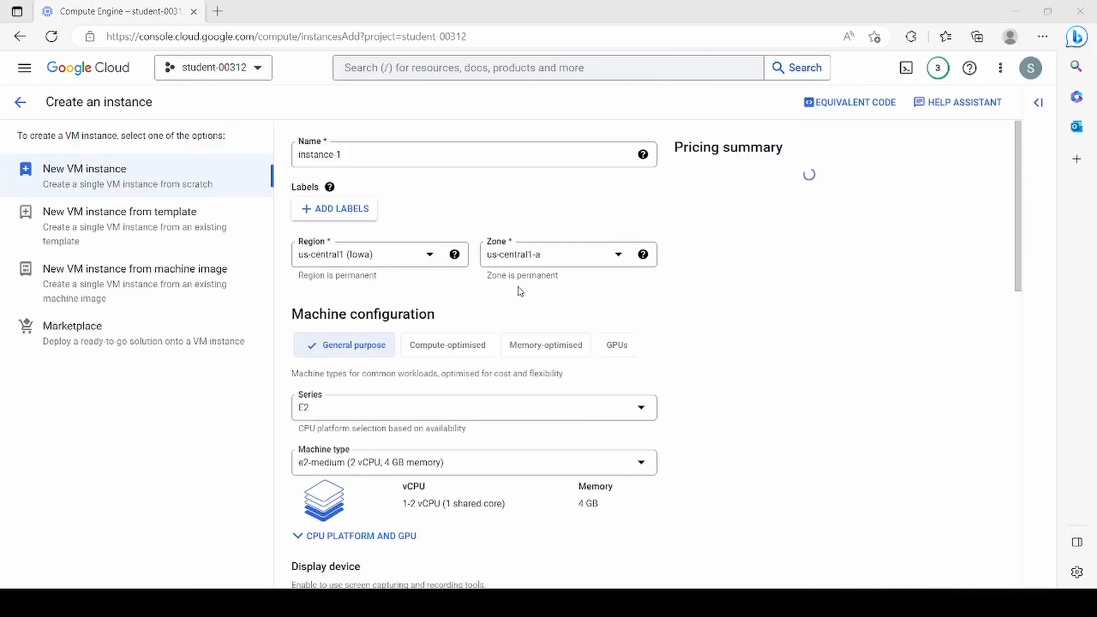
pyautogui.moveTo(343, 152); pyautogui.dragTo(282, 164)
pyautogui.write('test instance')
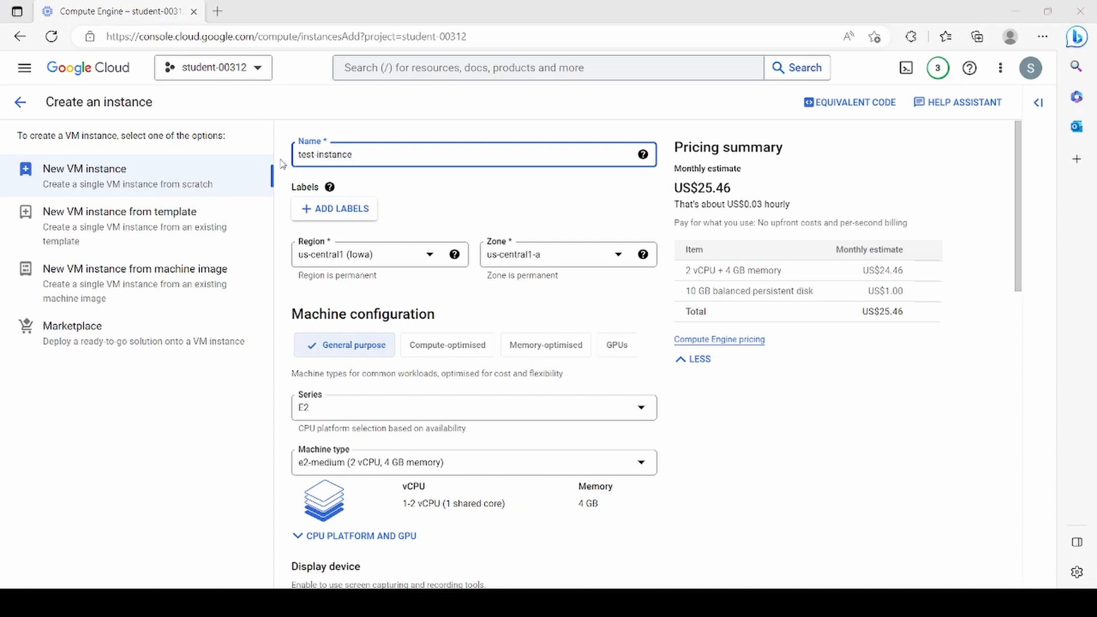
pyautogui.click(282, 165)
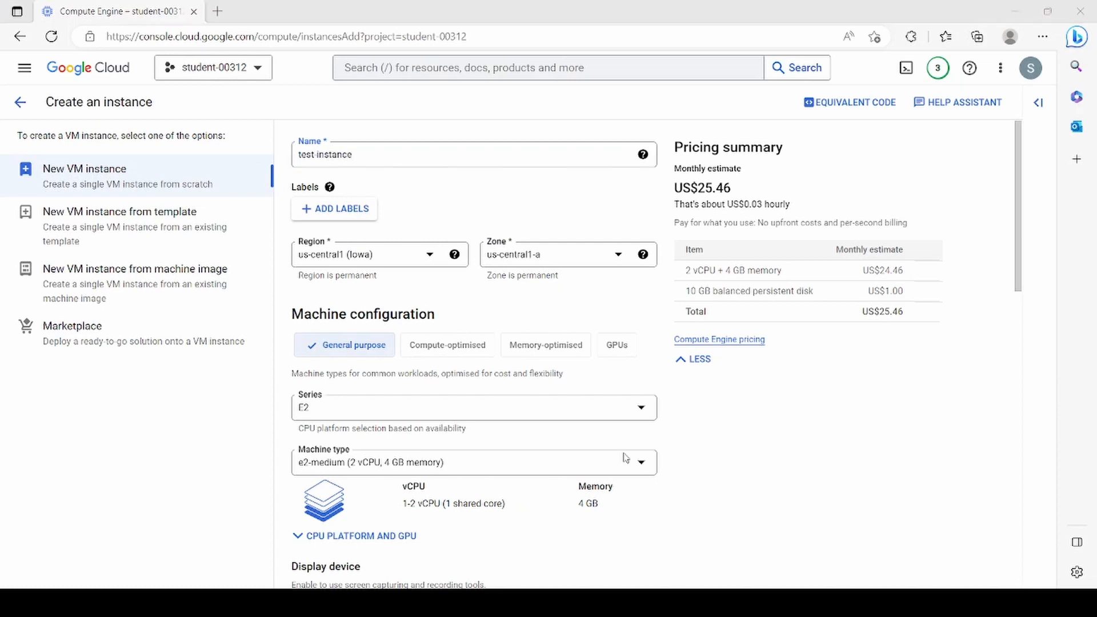
pyautogui.scroll(-1, 629, 457)
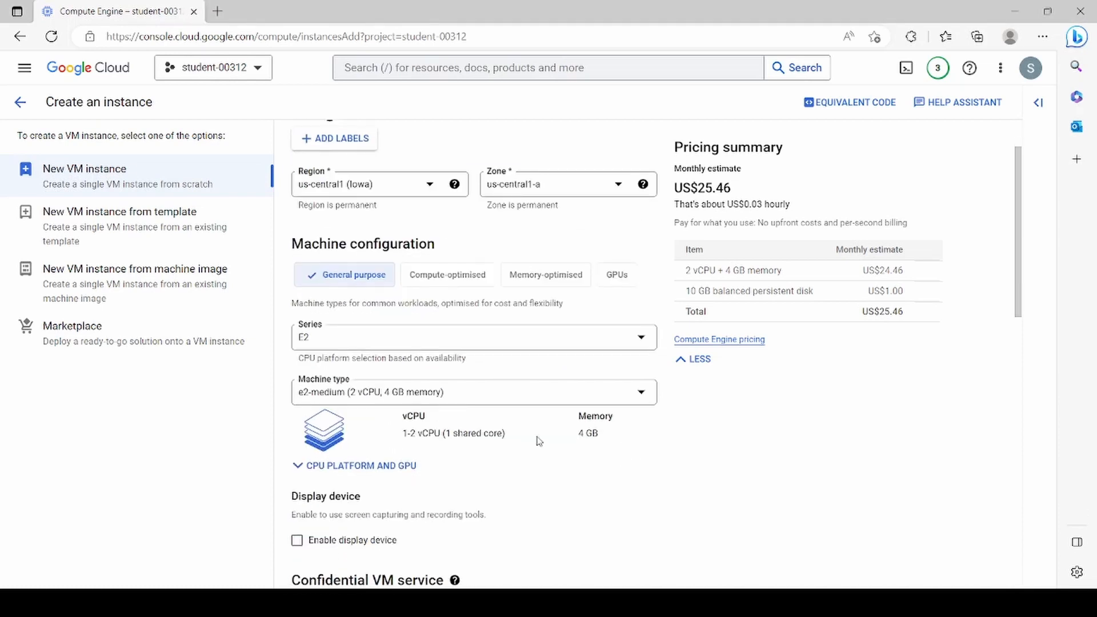
pyautogui.click(366, 348)
pyautogui.click(366, 483)
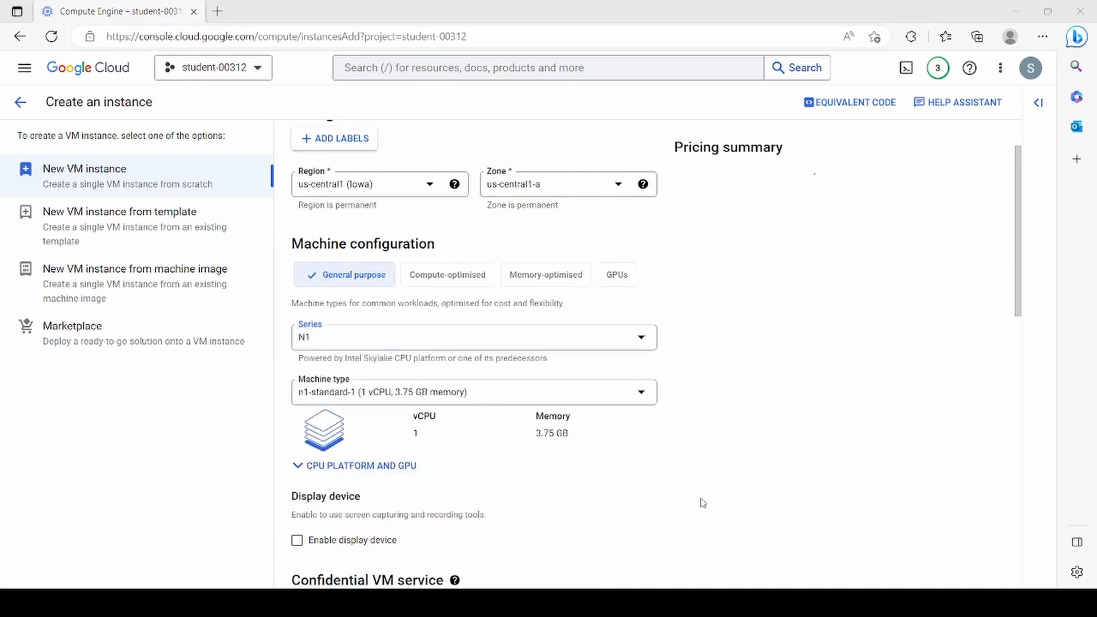
# Step: Set the new VM's service account to No service account and create the instance
pyautogui.scroll(-10, 632, 485)
pyautogui.click(379, 295)
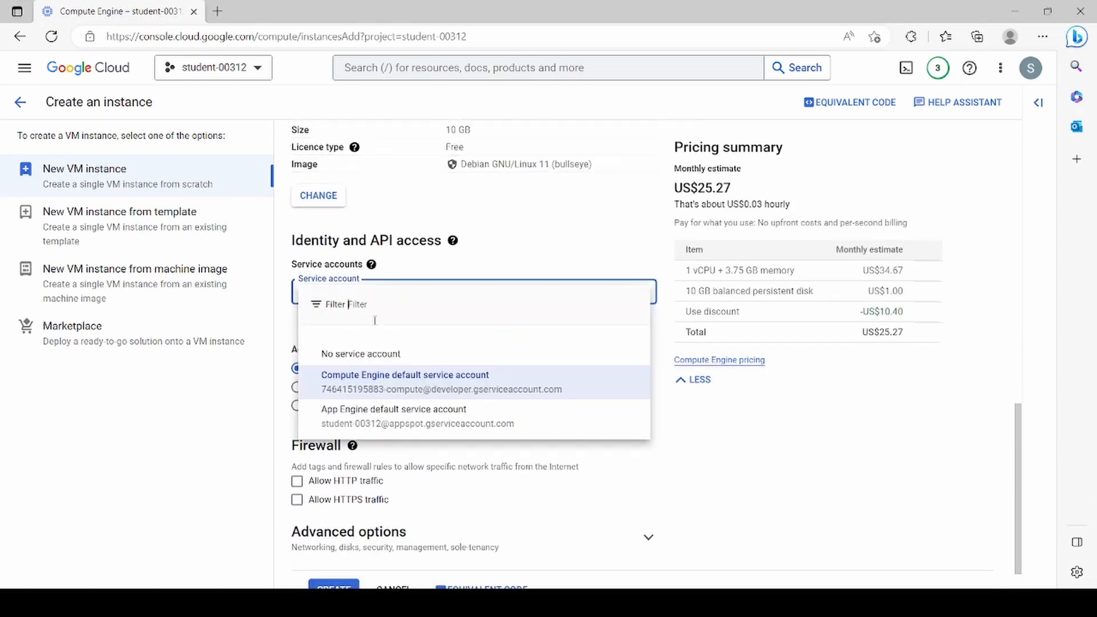
pyautogui.click(371, 354)
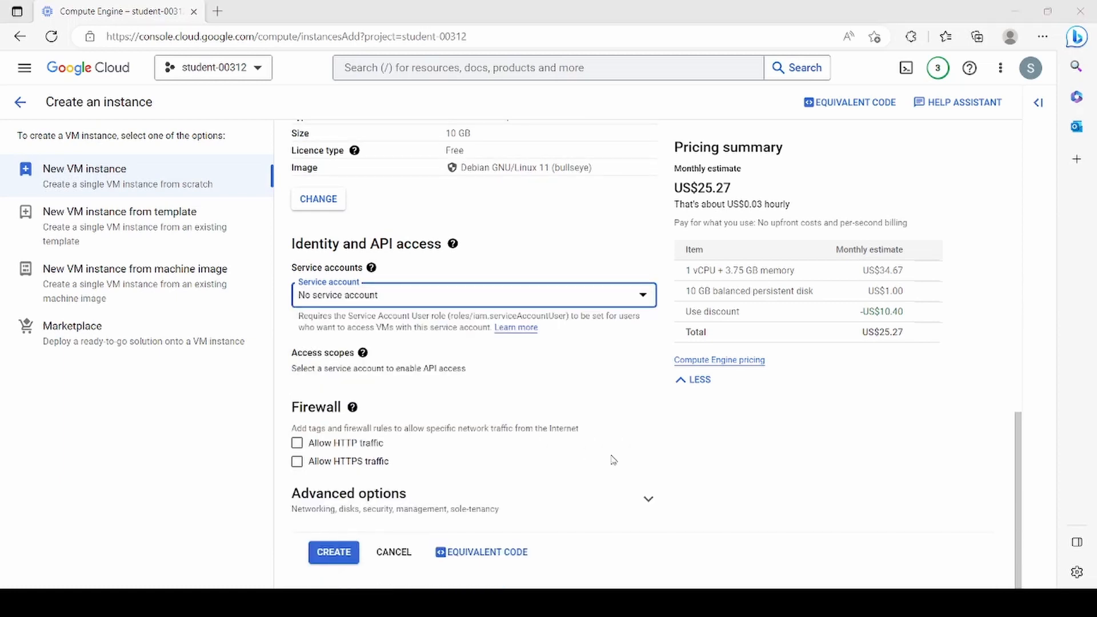
pyautogui.click(334, 552)
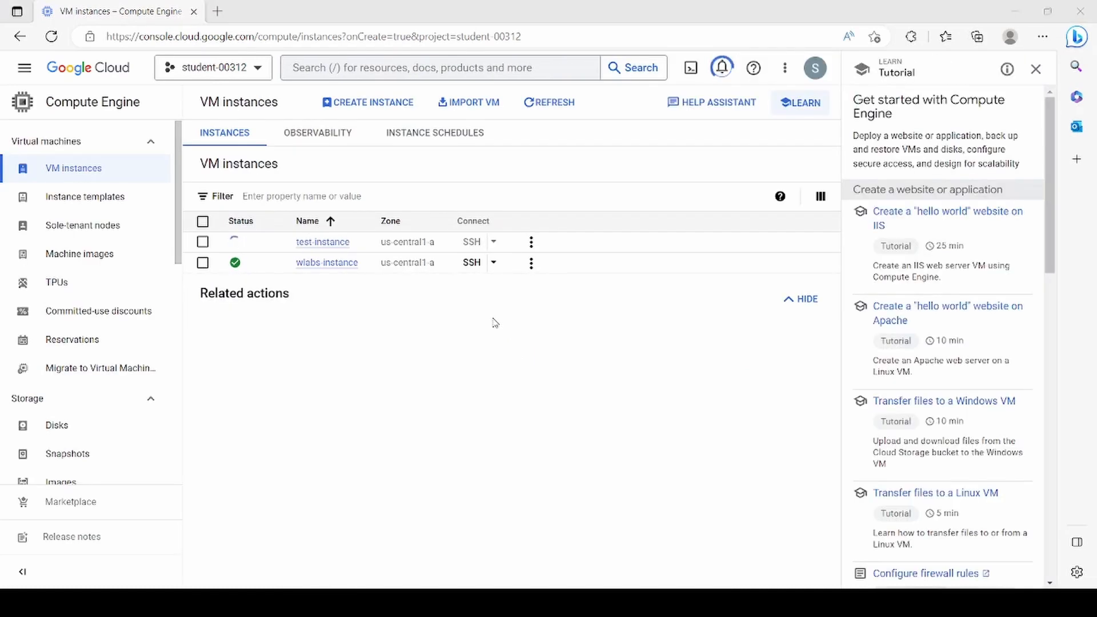
# Step: Open an SSH session to test-instance and run gcloud auth login --no-launch-browser -q
pyautogui.hotkey('ctrl', 'shift', 'u')
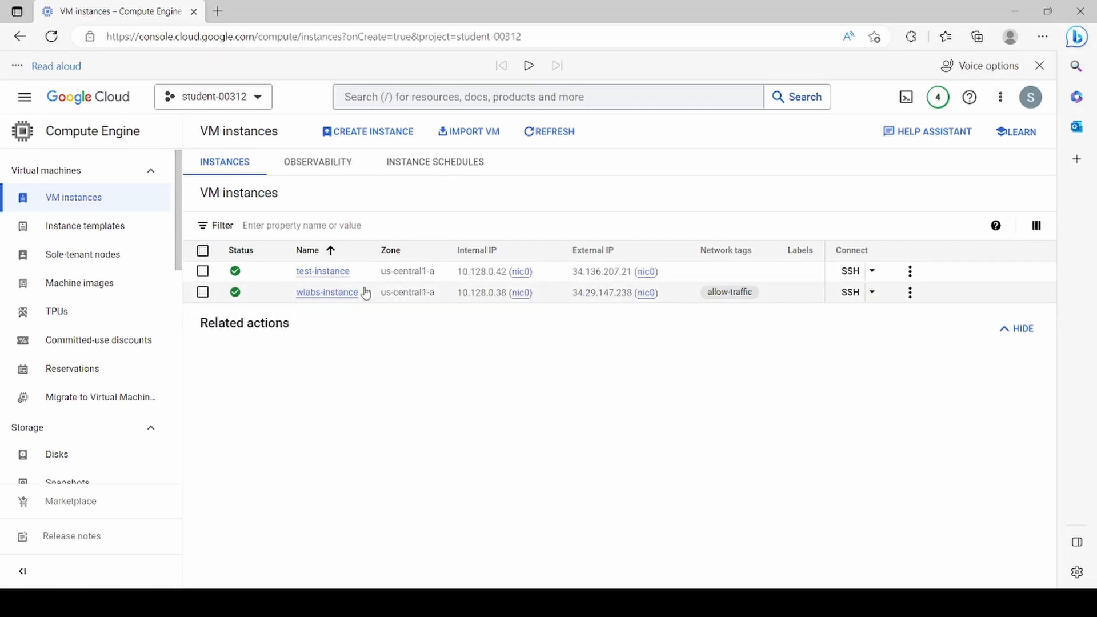
pyautogui.click(849, 270)
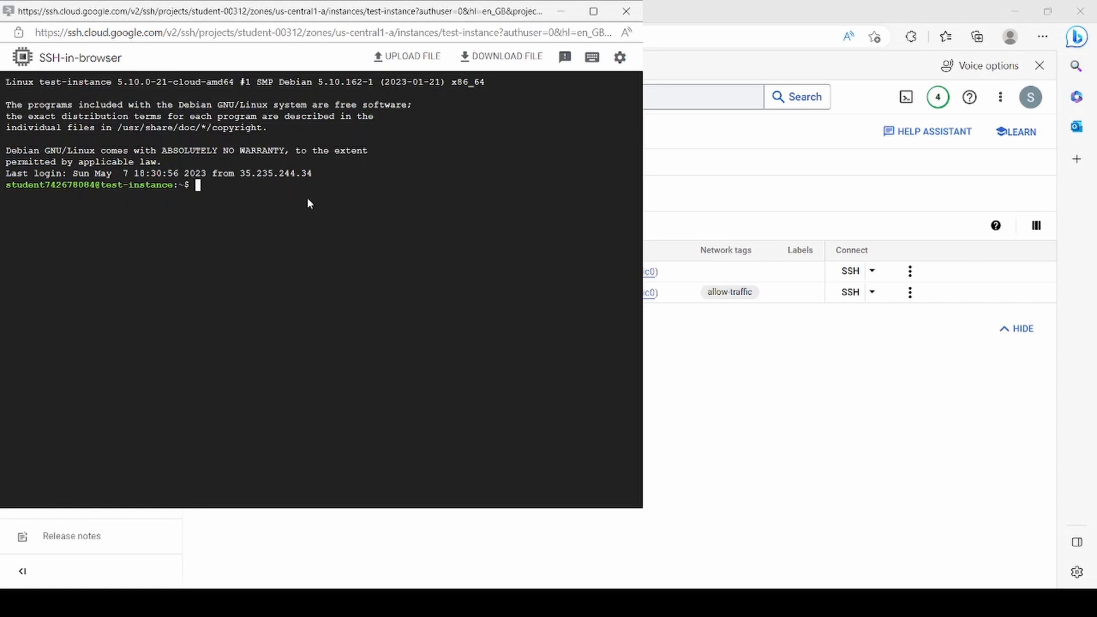
pyautogui.write('gcloud auth login --no-launch-browser -q')
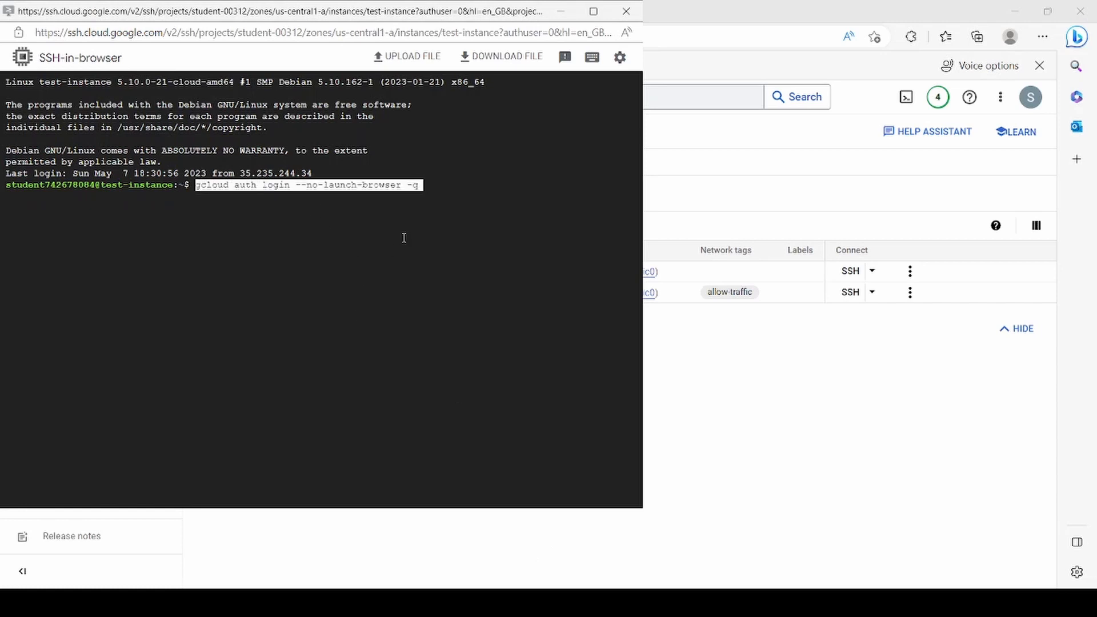
pyautogui.press('Return')
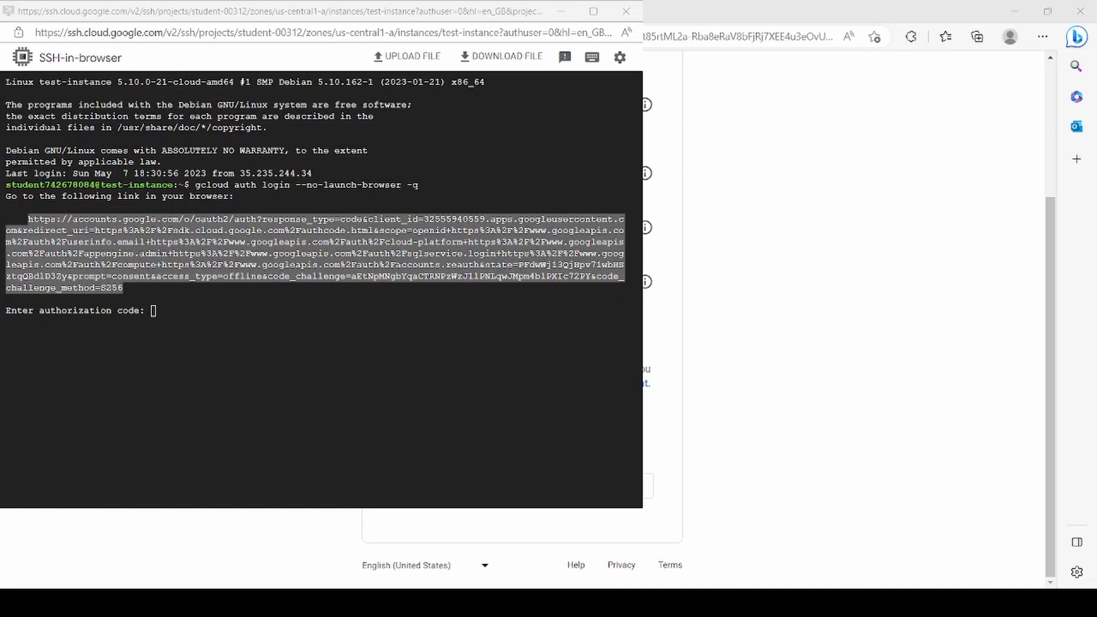
# Step: Allow Google Cloud SDK access on the browser's consent page and copy the gcloud CLI verification code
pyautogui.hotkey('alt', 'Tab')
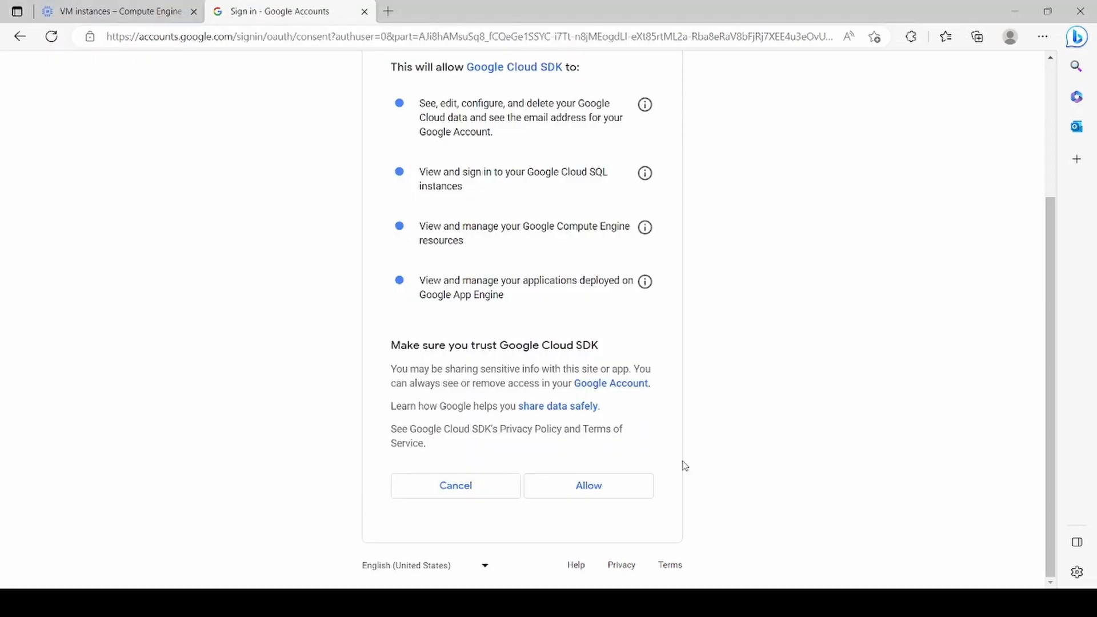
pyautogui.click(600, 487)
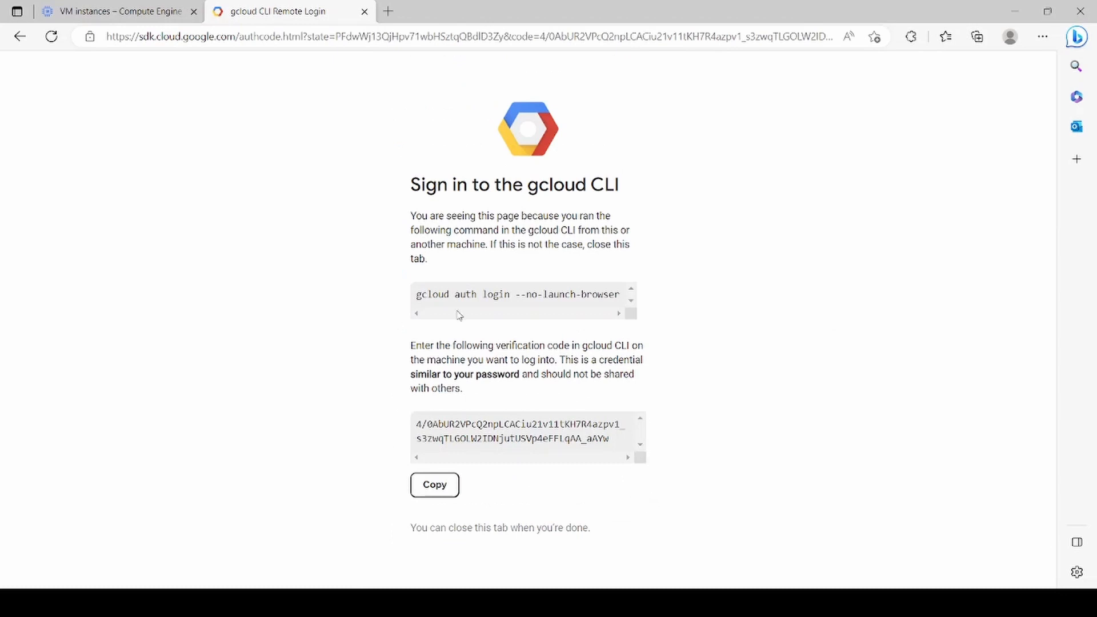
pyautogui.click(432, 485)
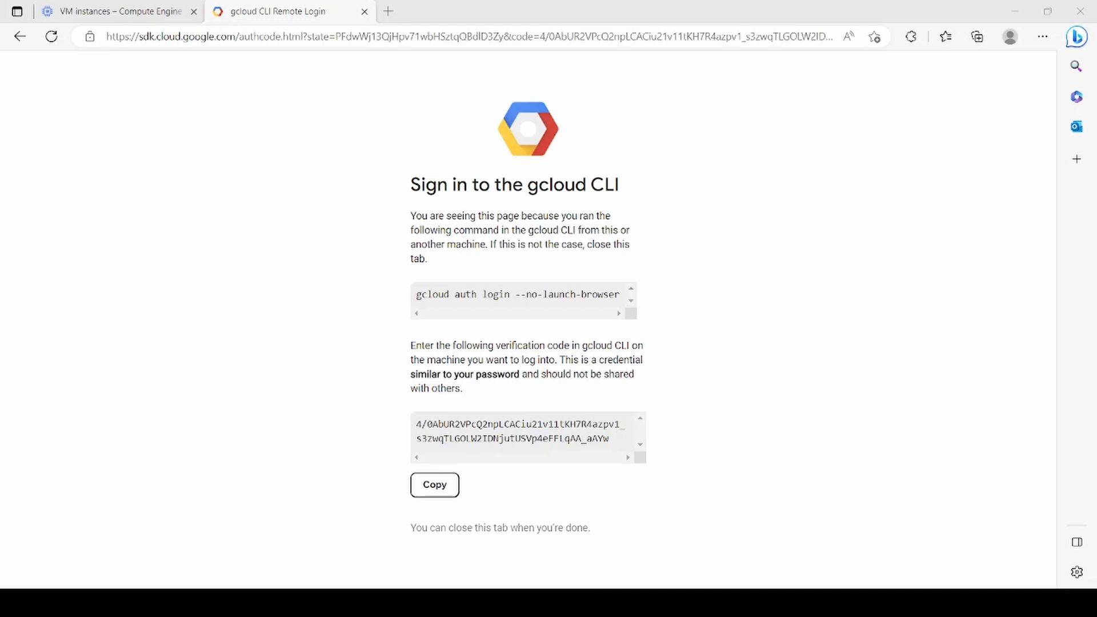
# Step: Paste the authorization code into the test-instance SSH session and submit it to complete the gcloud login
pyautogui.hotkey('alt', 'Tab')
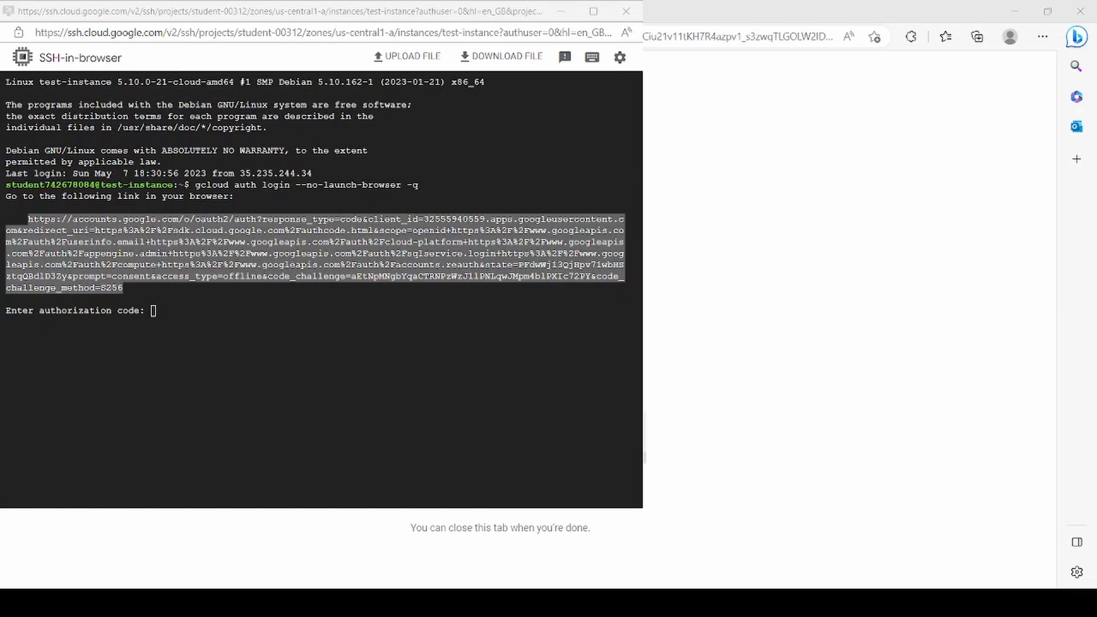
pyautogui.click(255, 303)
pyautogui.hotkey('ctrl', 'v')
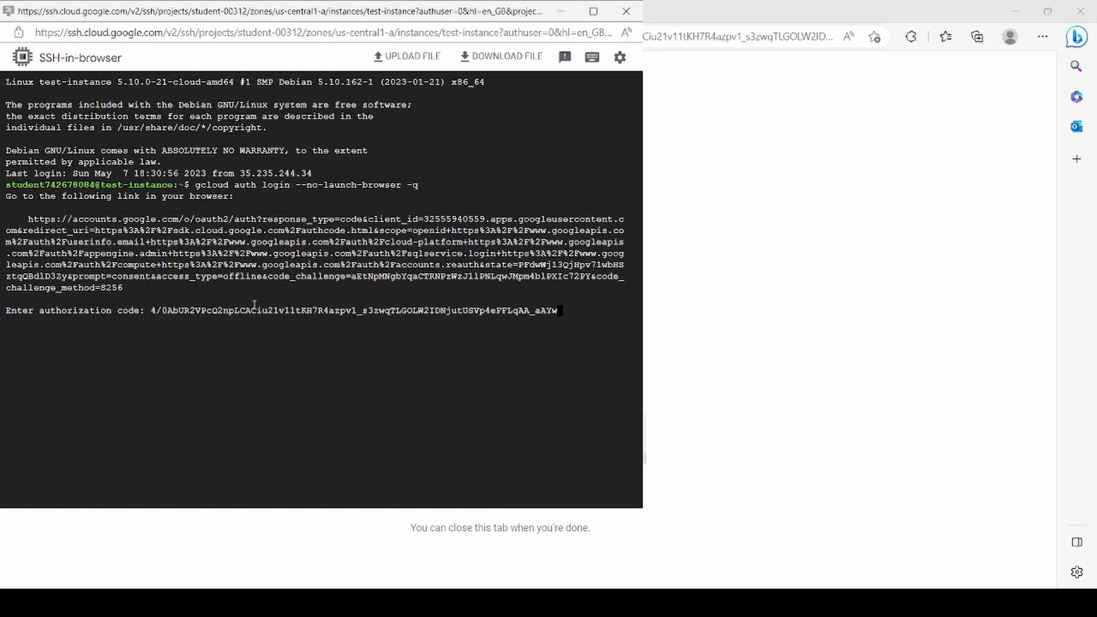
pyautogui.press('Return')
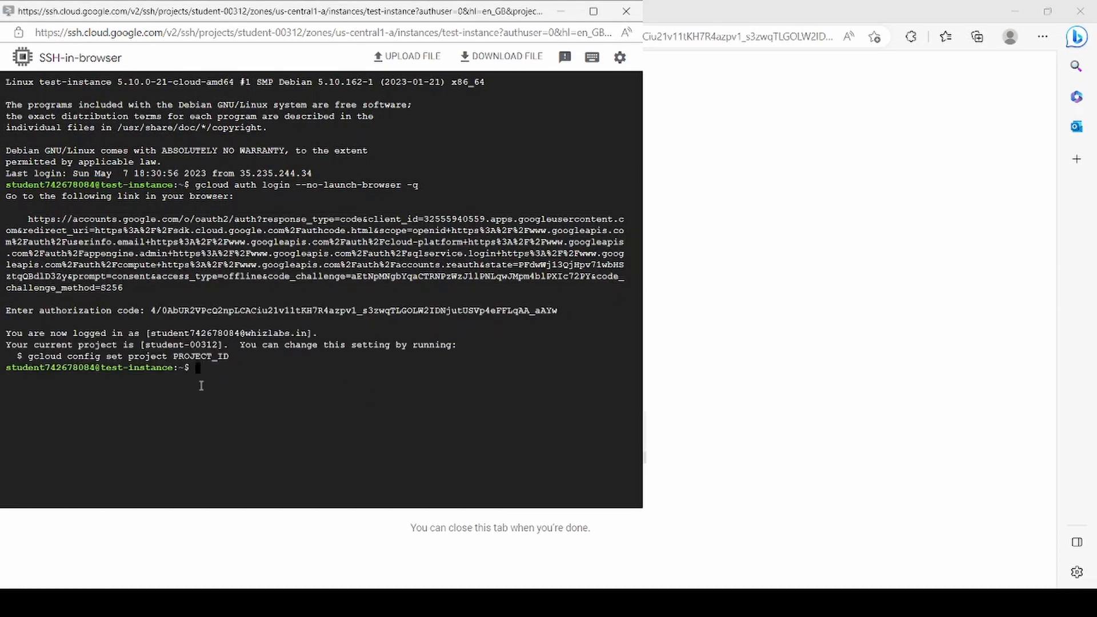
pyautogui.click(726, 246)
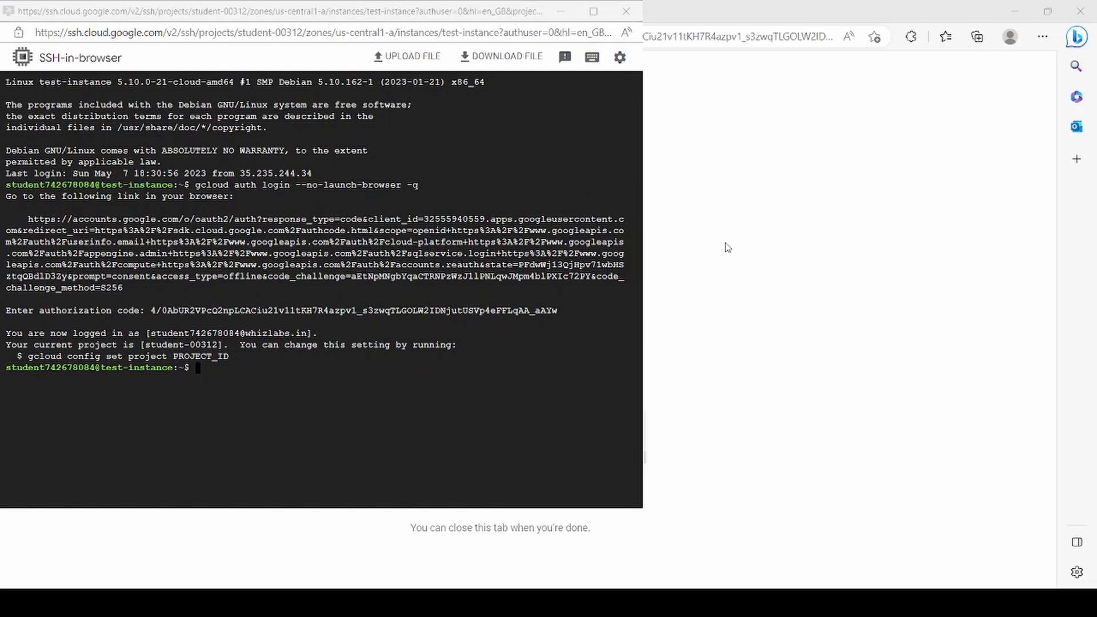
pyautogui.click(497, 455)
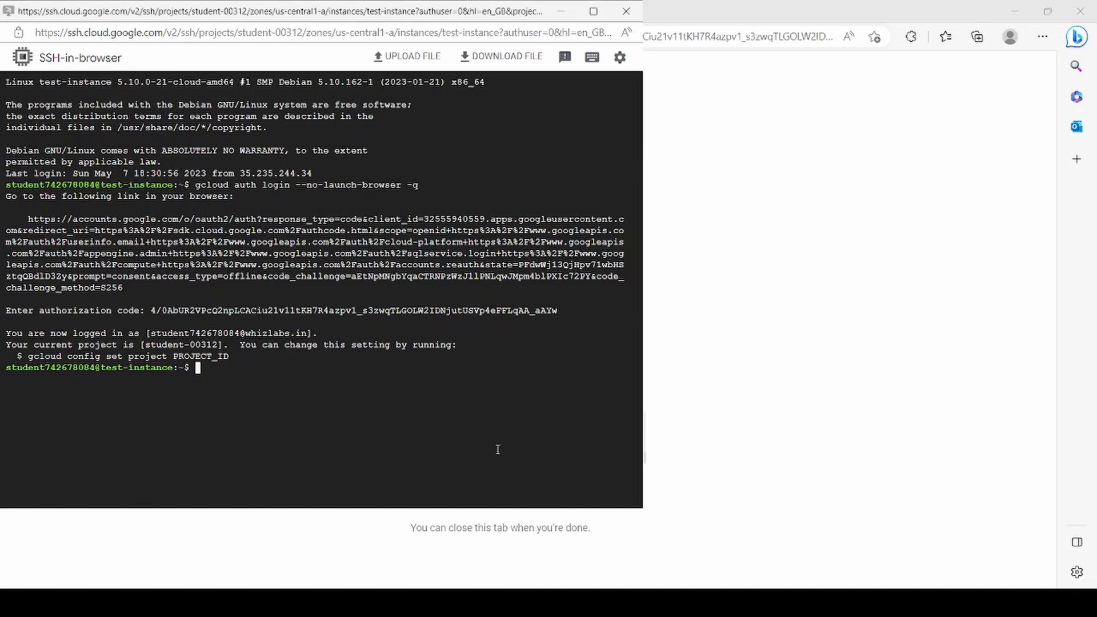
pyautogui.write('curl')
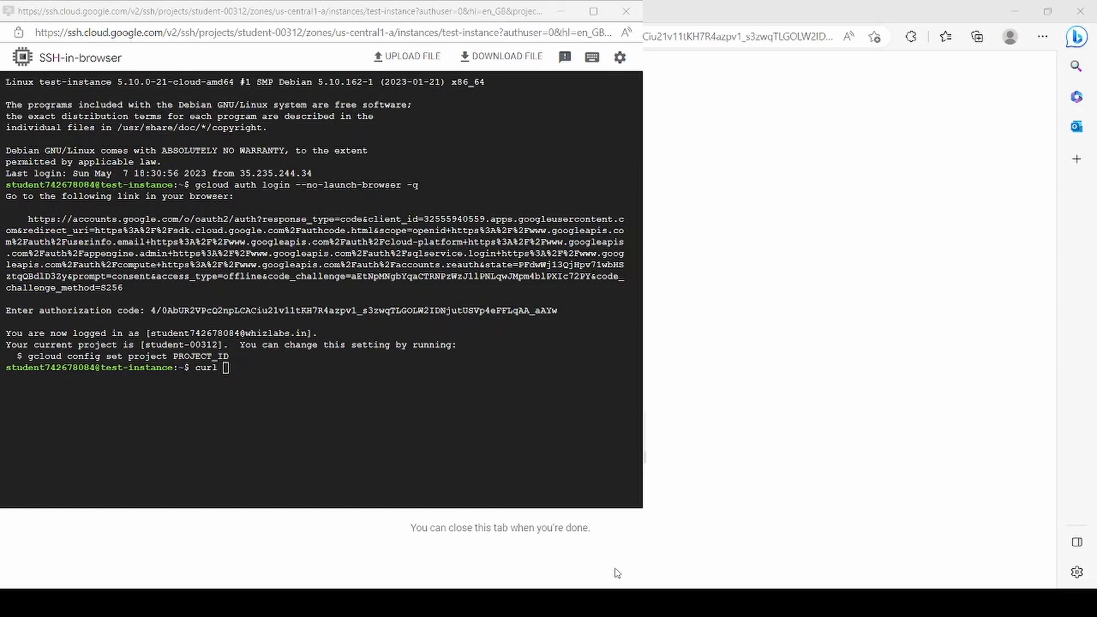
pyautogui.click(520, 475)
pyautogui.hotkey('alt', 'Tab')
pyautogui.click(377, 396)
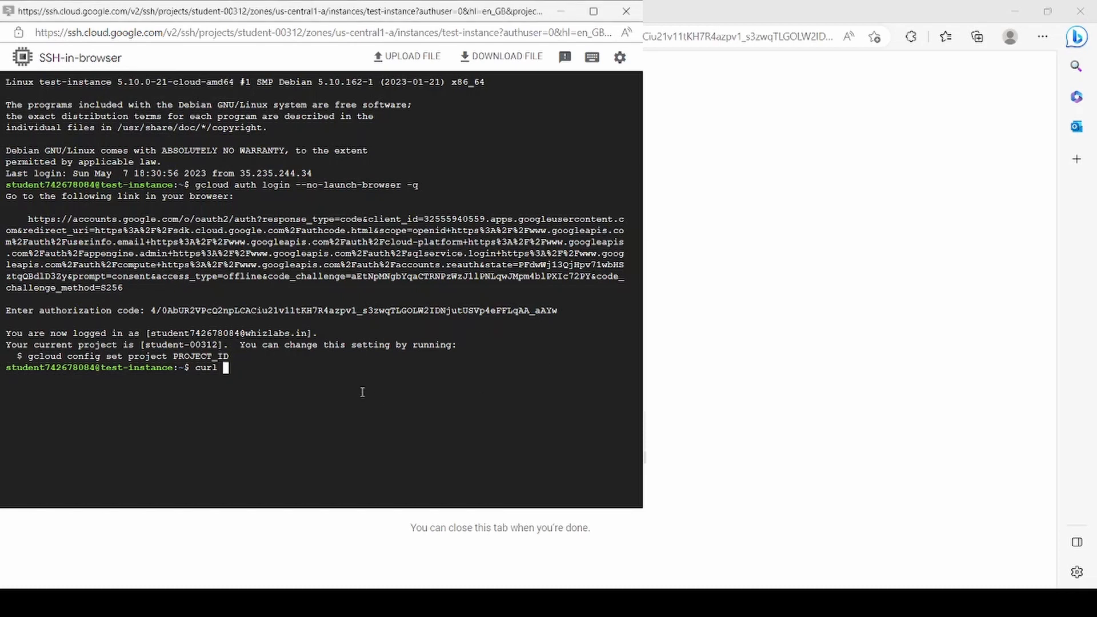
pyautogui.write('http://')
pyautogui.hotkey('ctrl', 'v')
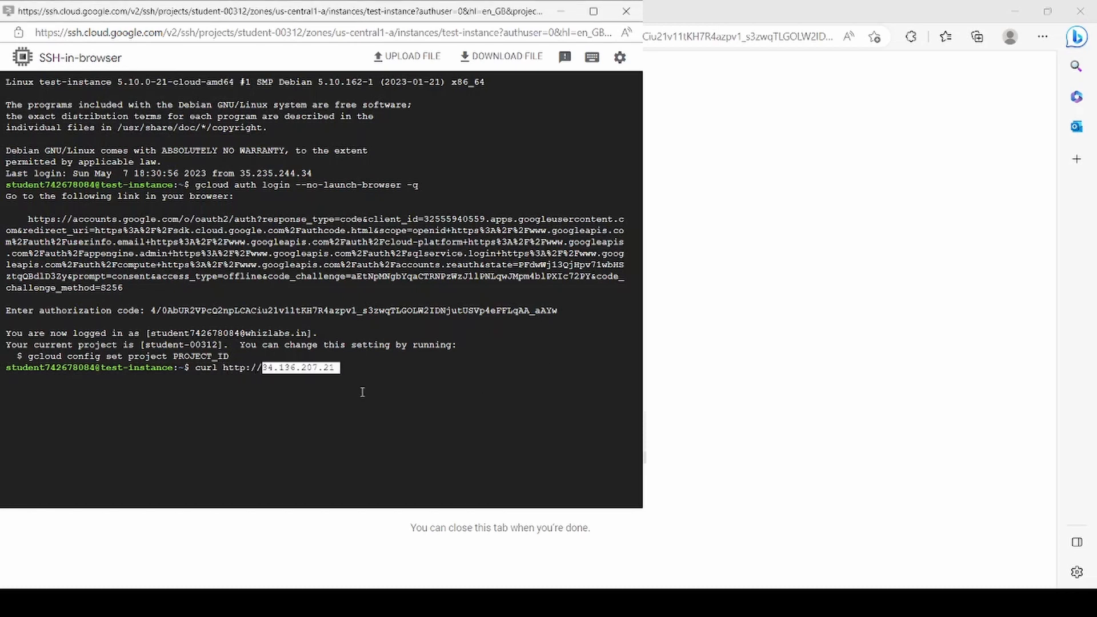
pyautogui.press('Return')
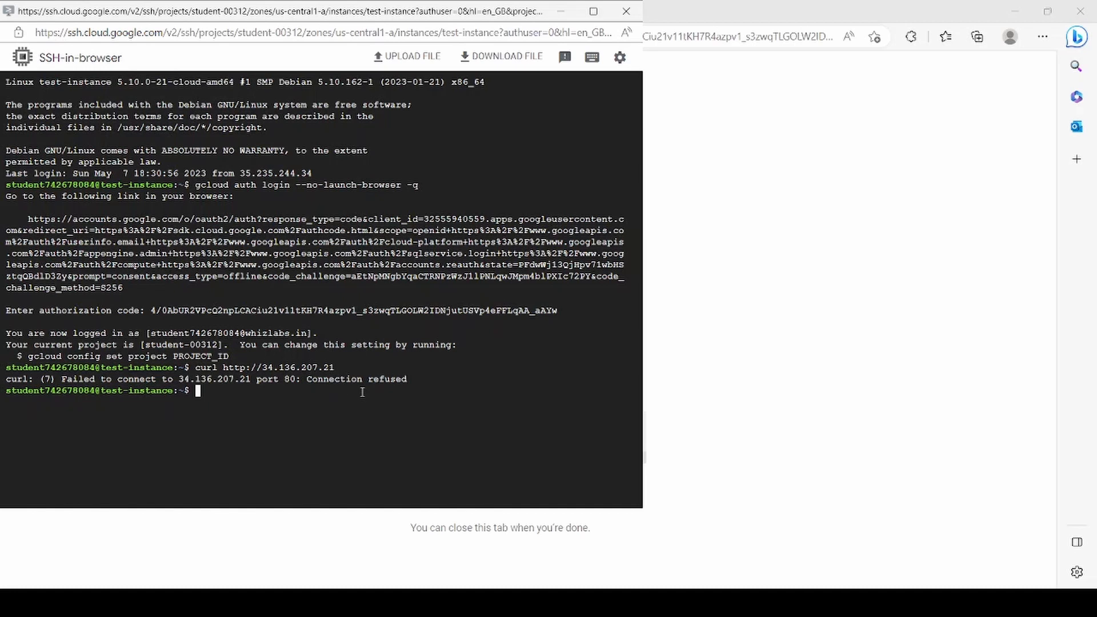
pyautogui.hotkey('alt', 'Tab')
pyautogui.write('curl http://')
pyautogui.hotkey('ctrl', 'v')
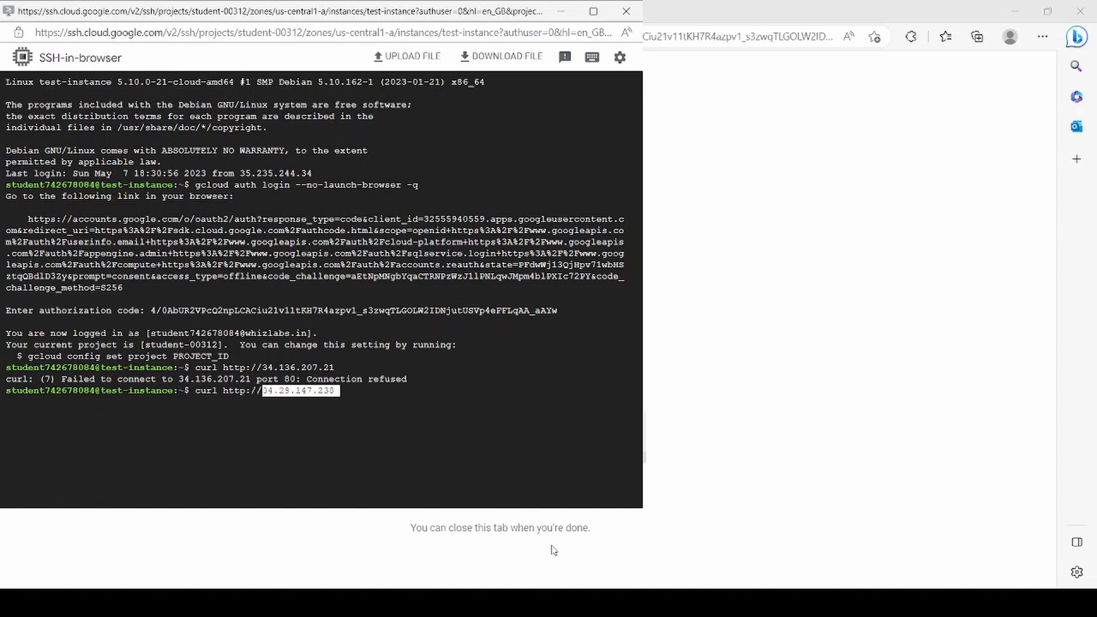
pyautogui.press('Return')
pyautogui.moveTo(7, 401); pyautogui.dragTo(95, 402)
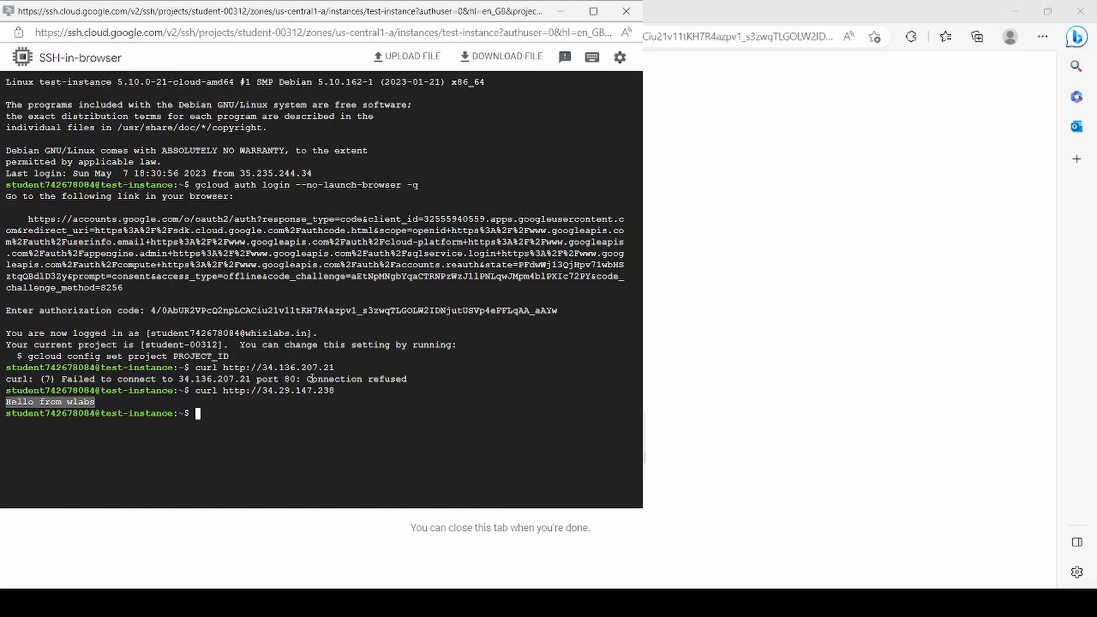
pyautogui.moveTo(308, 379); pyautogui.dragTo(419, 380)
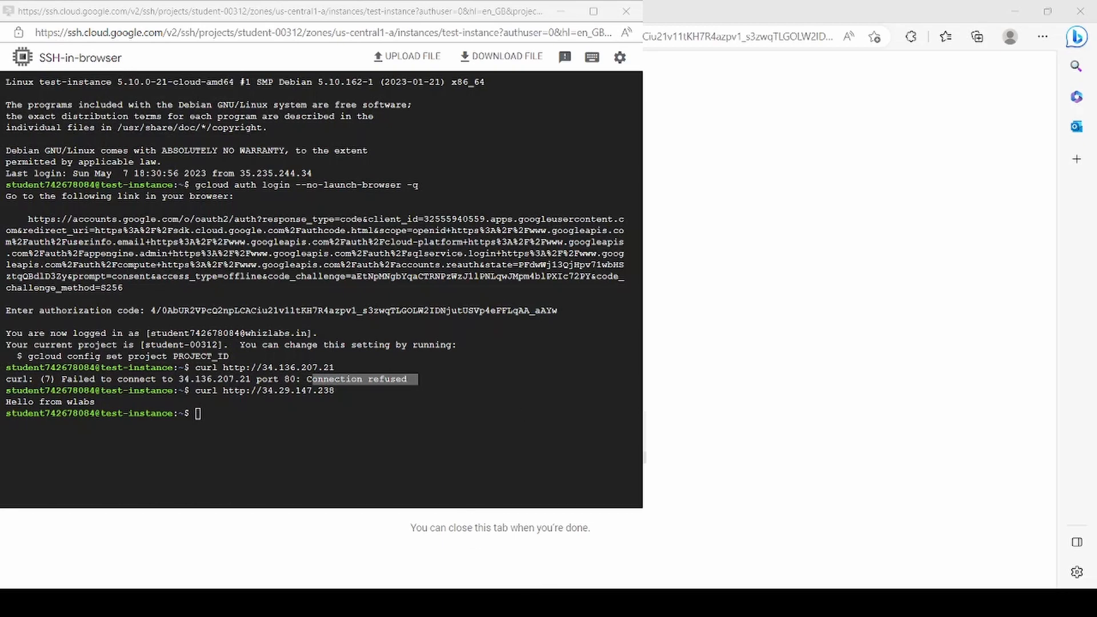
# Step: Return to the VM instances list in the Google Cloud console and open wlabs-instance for editing
pyautogui.hotkey('alt', 'Tab')
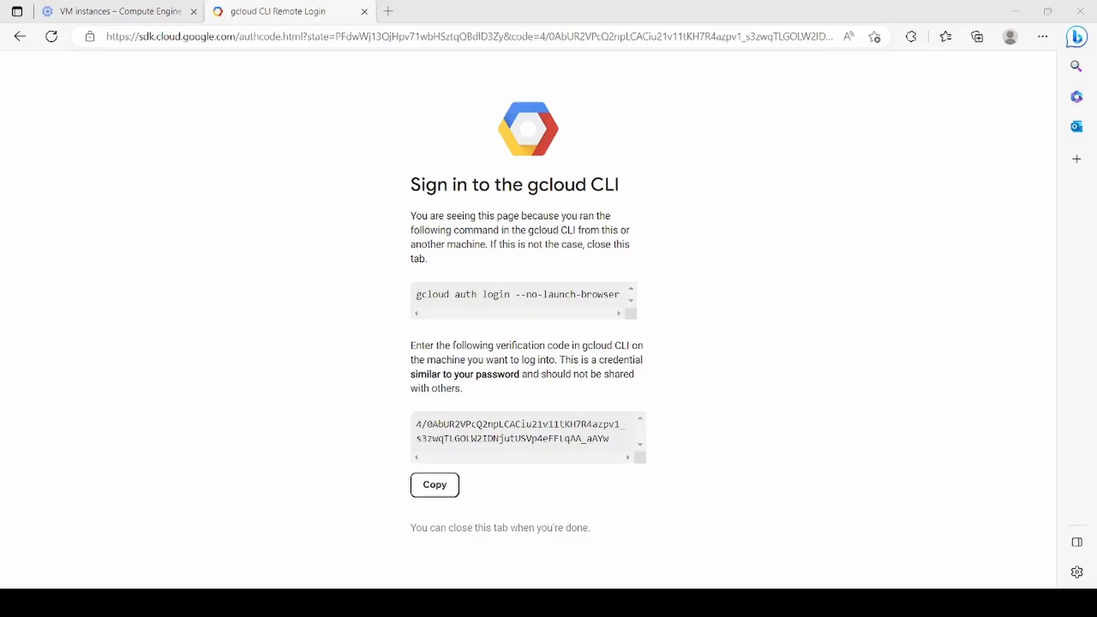
pyautogui.click(143, 12)
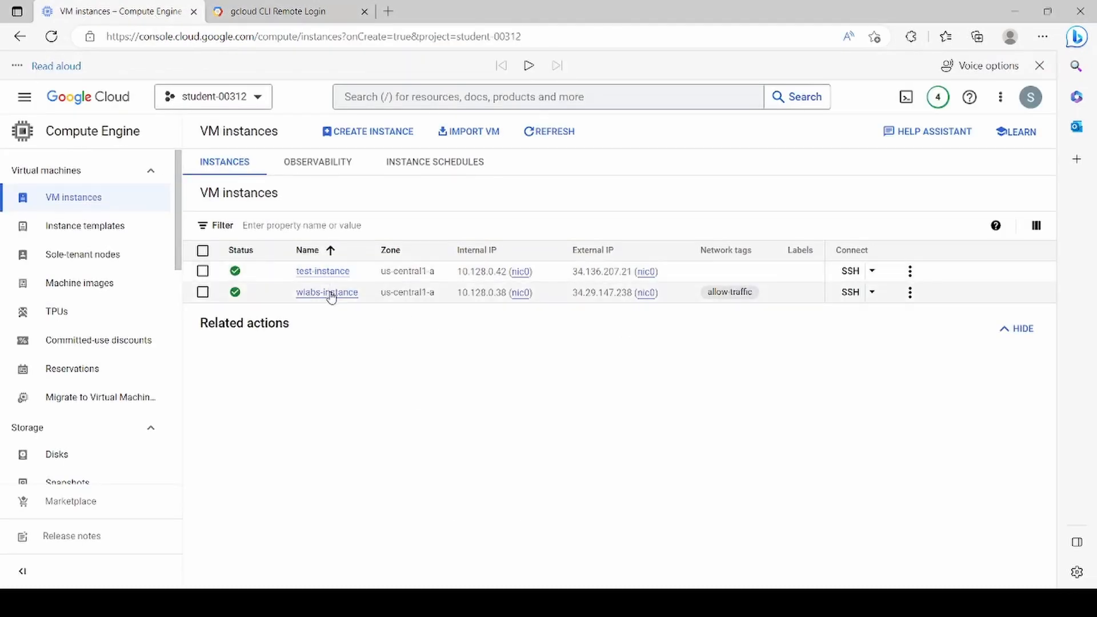
pyautogui.click(329, 293)
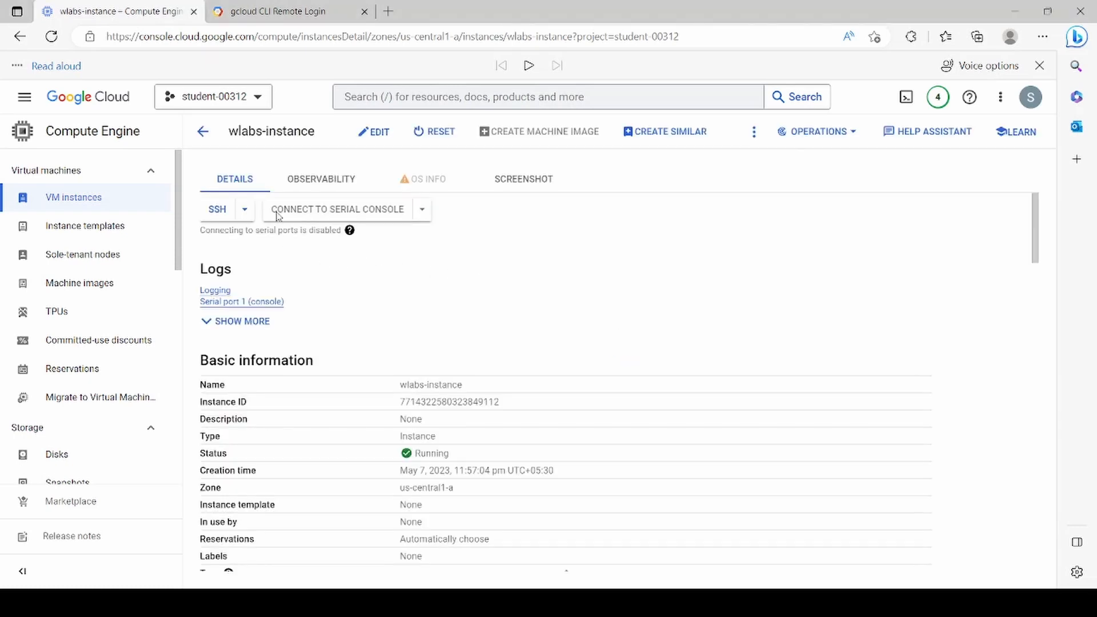
pyautogui.click(372, 132)
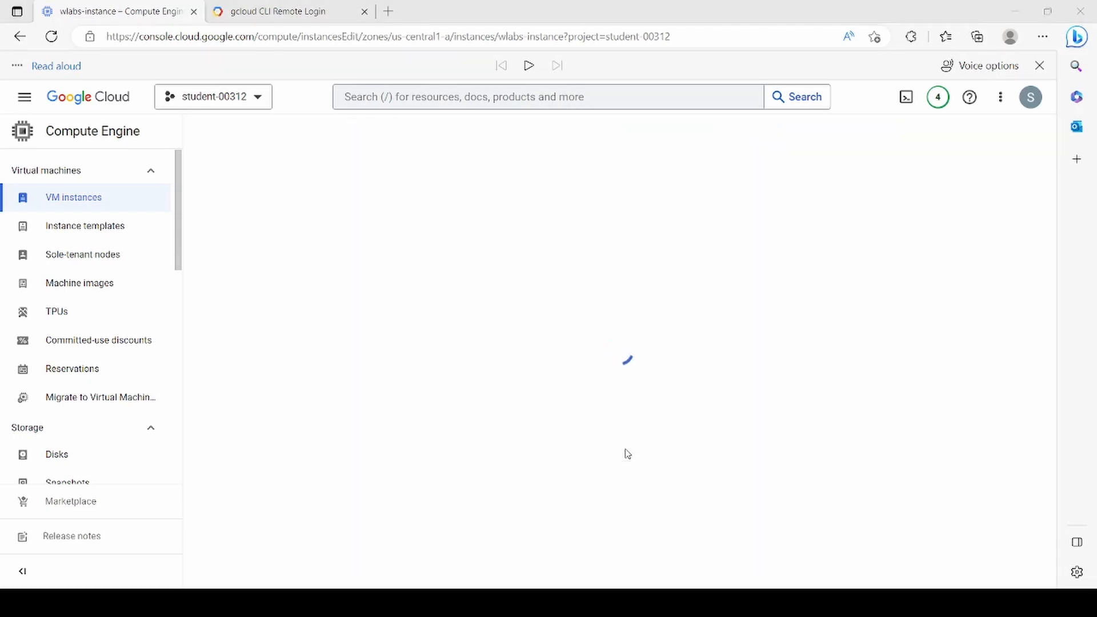
# Step: Add the network tag deny-traffic alongside allow-traffic on wlabs-instance and save the changes
pyautogui.scroll(-3, 627, 454)
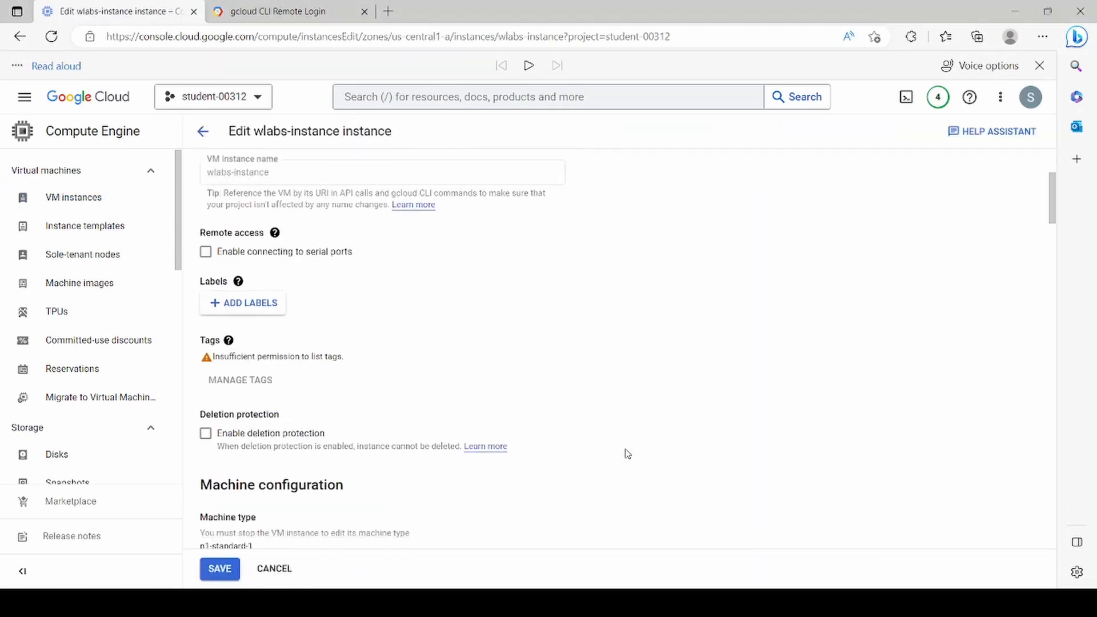
pyautogui.scroll(-8, 627, 453)
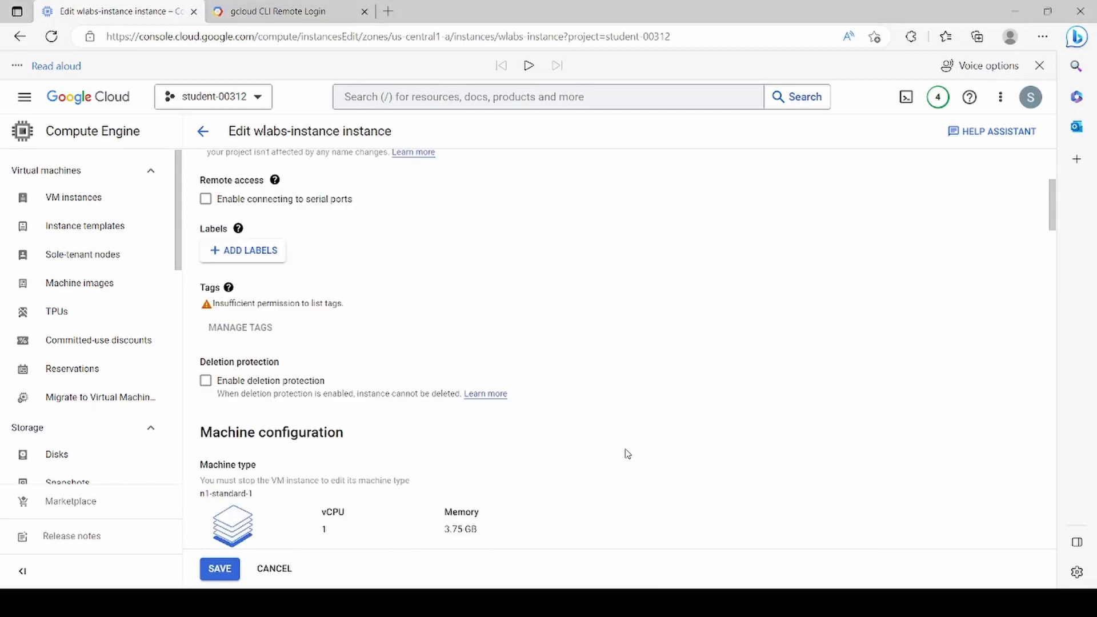
pyautogui.scroll(-4, 627, 453)
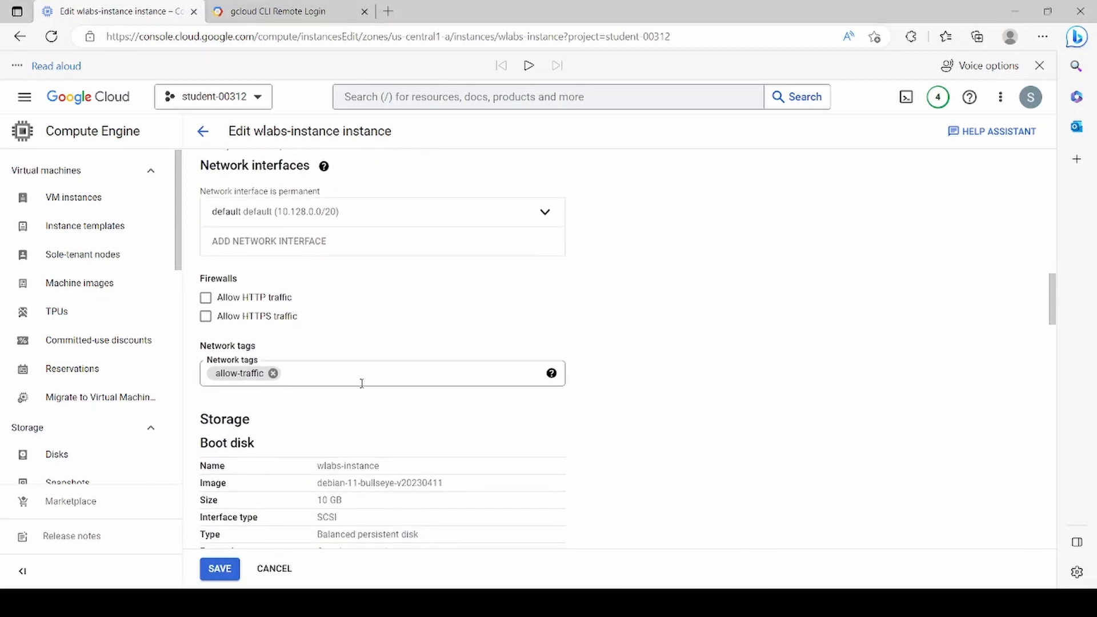
pyautogui.click(360, 380)
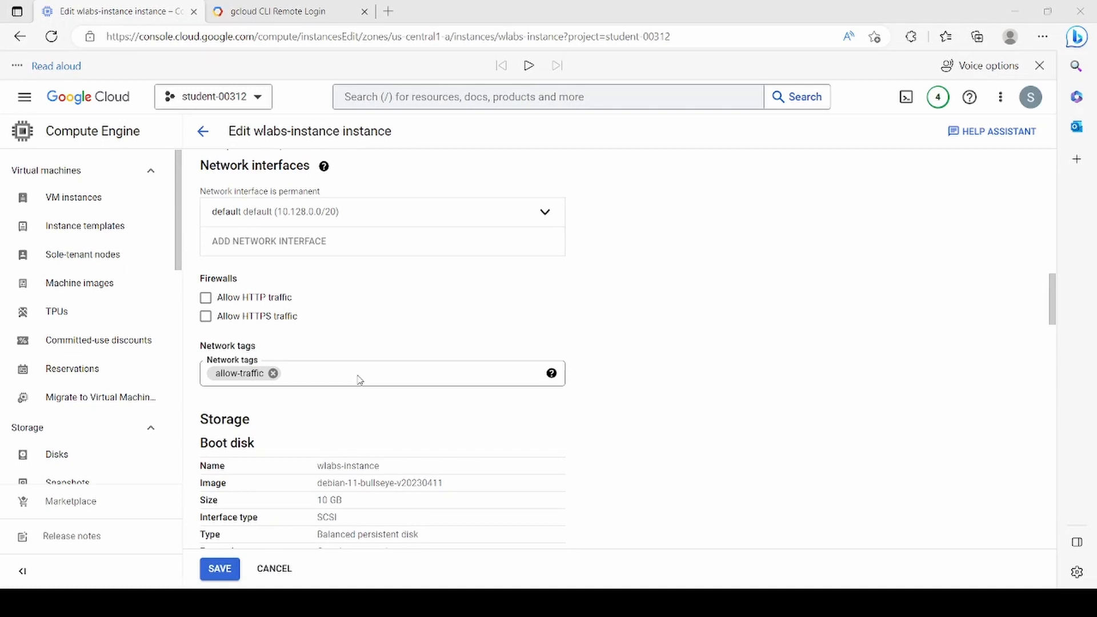
pyautogui.click(360, 379)
pyautogui.write('deny-')
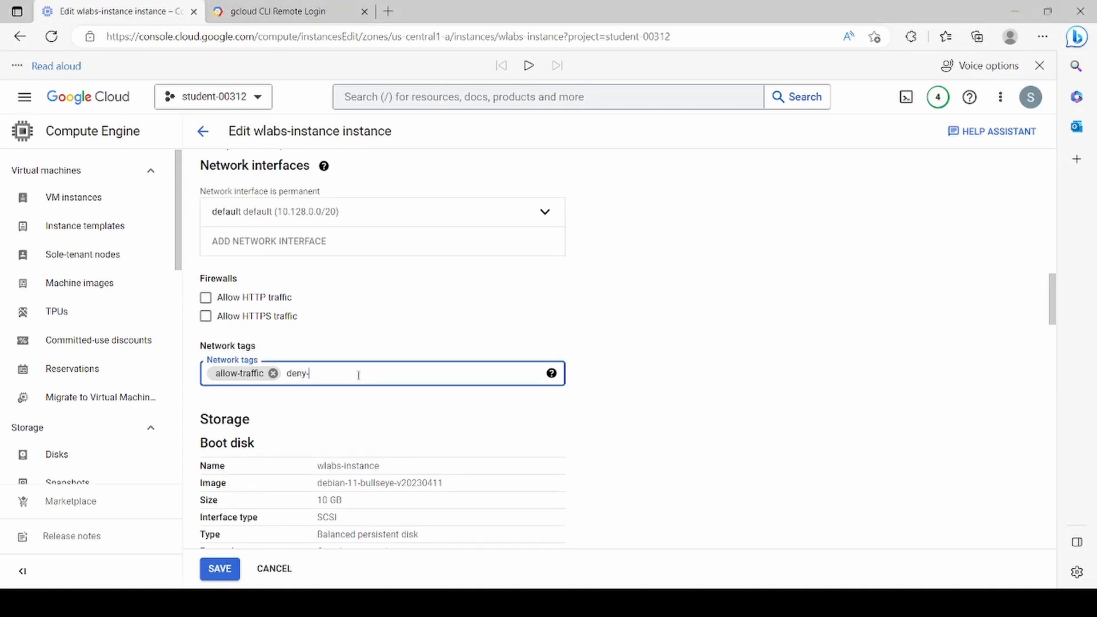
pyautogui.write('traffic')
pyautogui.click(466, 296)
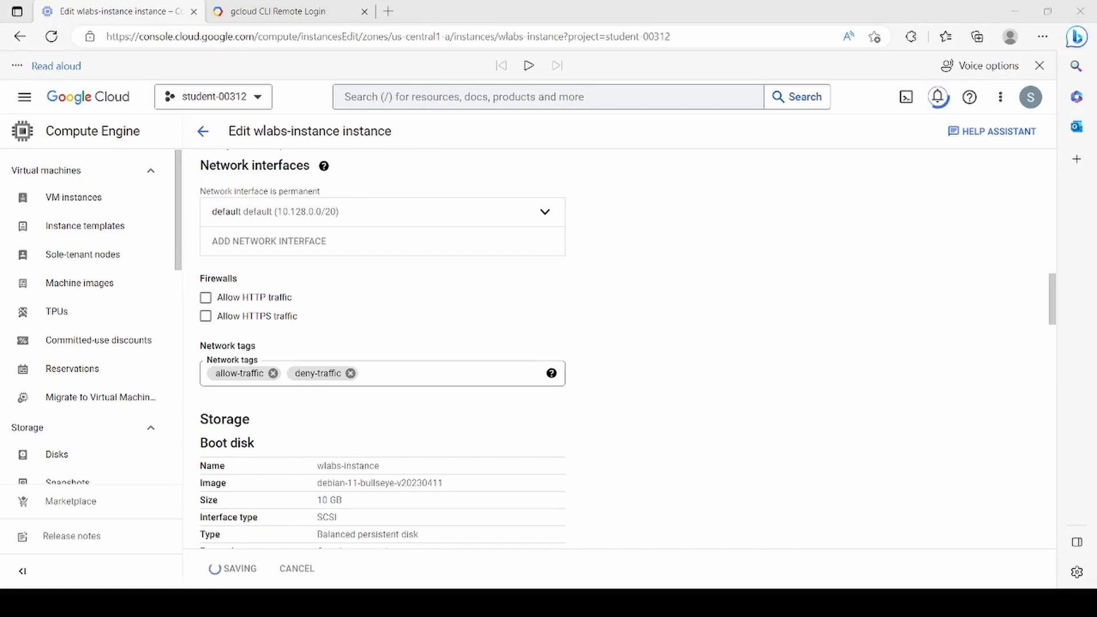
pyautogui.hotkey('alt', 'Tab')
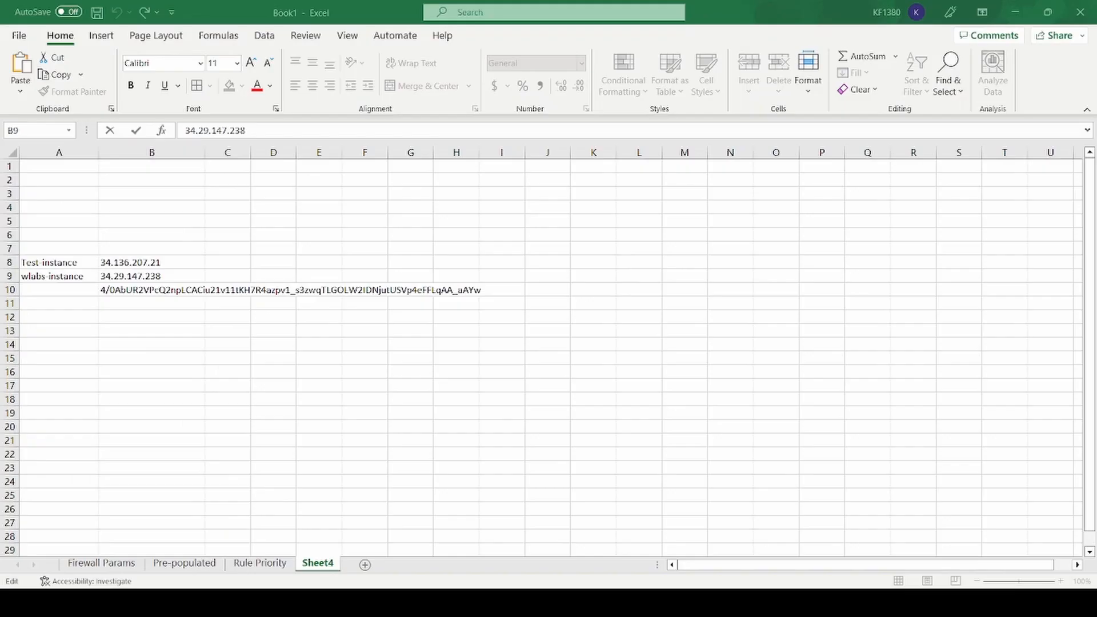
pyautogui.hotkey('alt', 'Tab')
pyautogui.hotkey('alt', 'Tab')
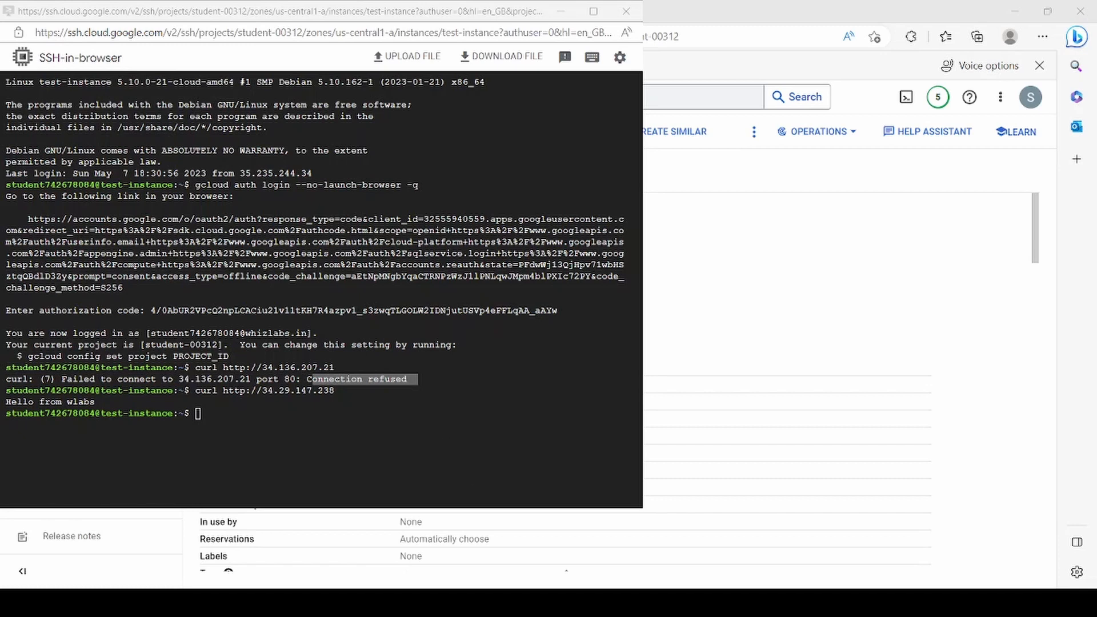
pyautogui.press('Up')
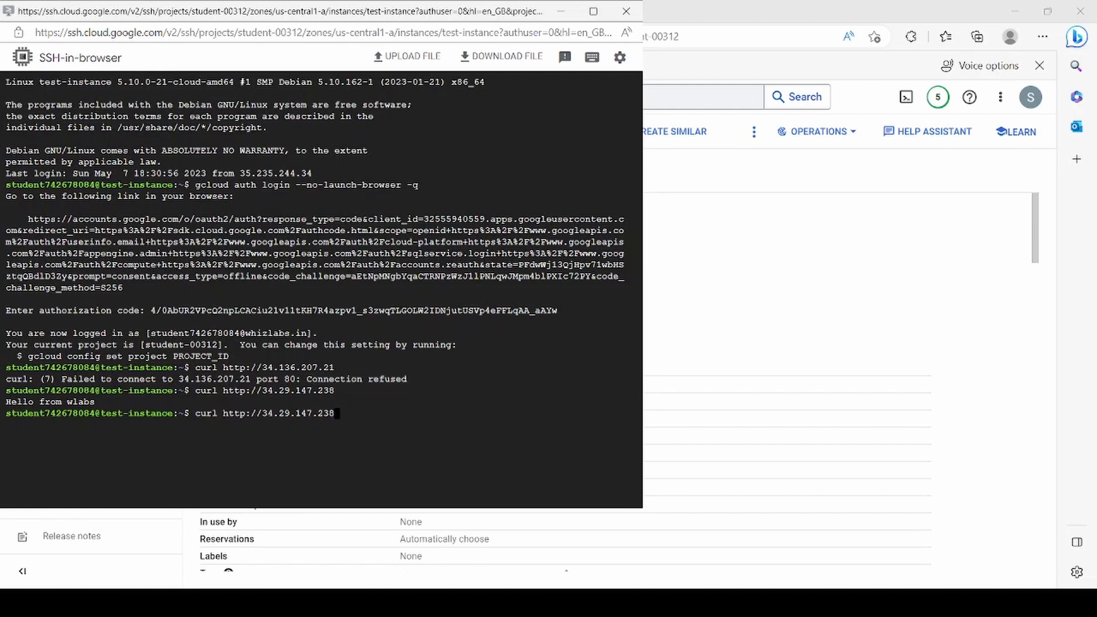
pyautogui.scroll(-10, 460, 566)
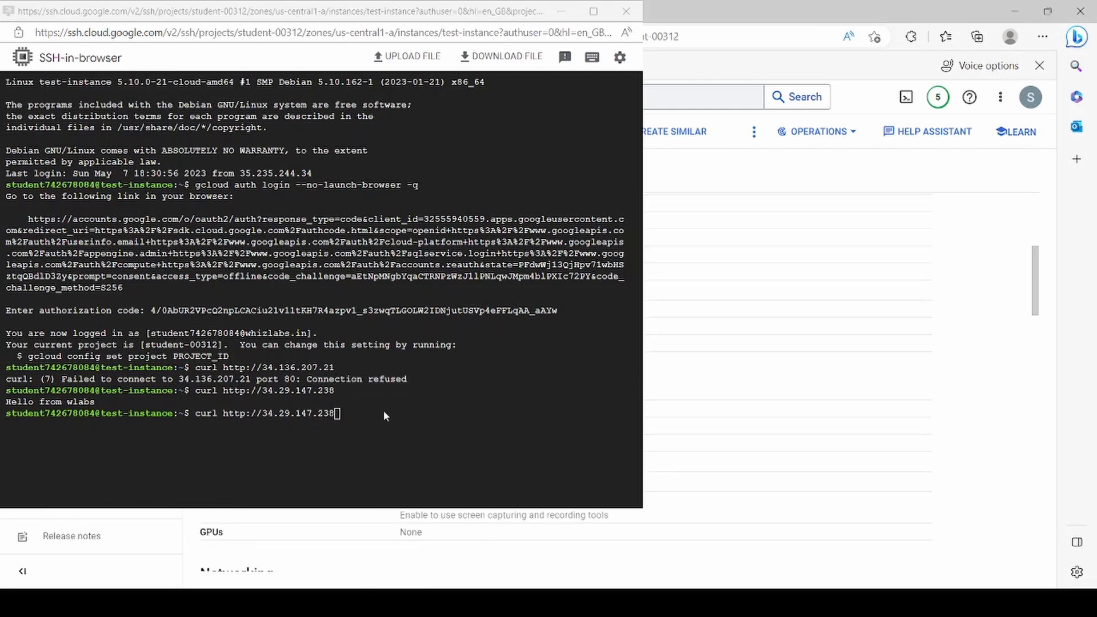
pyautogui.scroll(-1, 461, 567)
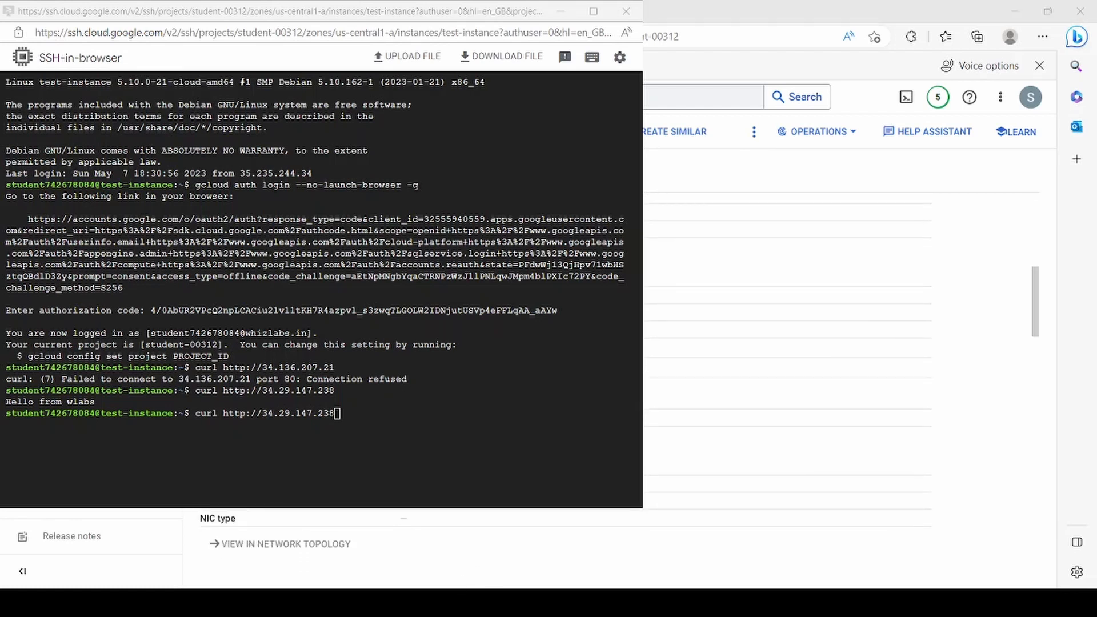
pyautogui.press('Return')
# Step: Switch to the Excel workbook and review the Rule Priority sheet, focusing on the priority cell of ingress-rule-2
pyautogui.hotkey('alt', 'Tab')
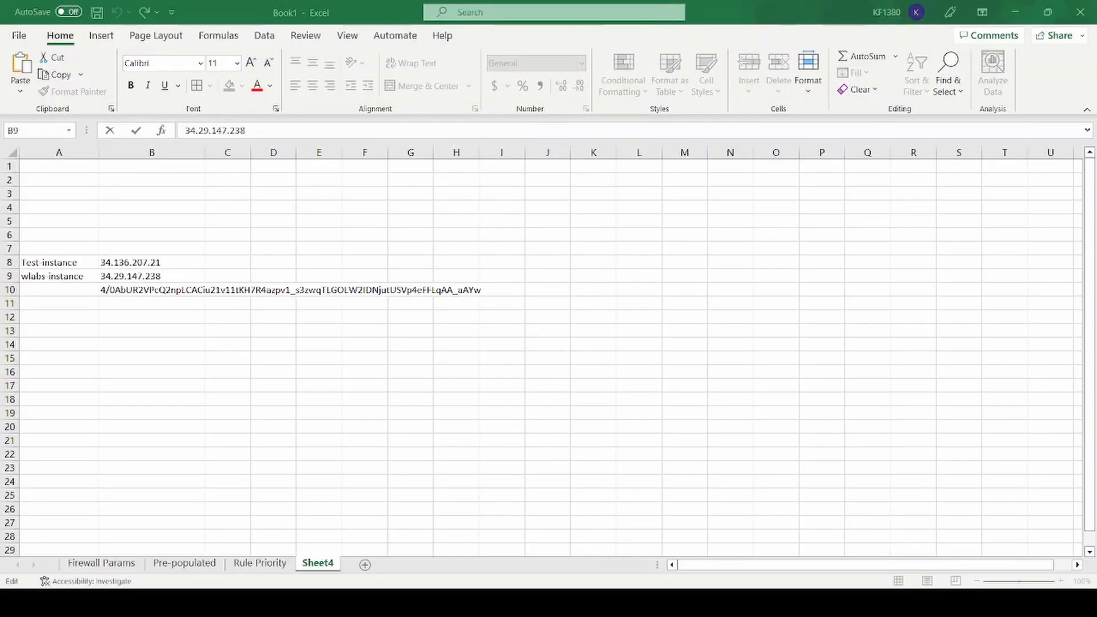
pyautogui.press('Escape')
pyautogui.click(260, 563)
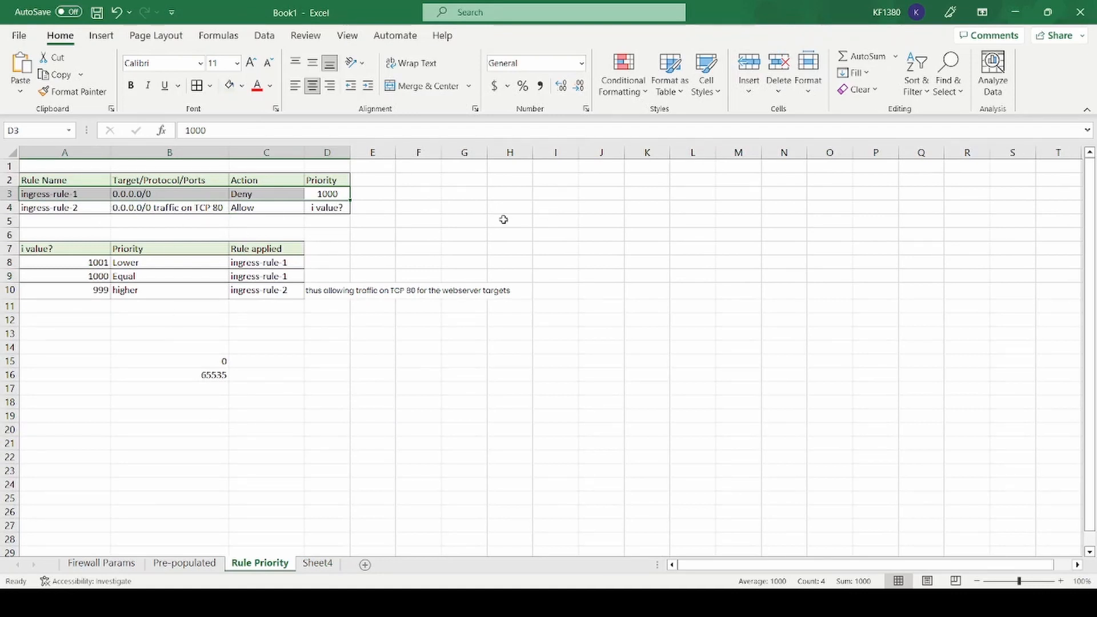
pyautogui.click(326, 209)
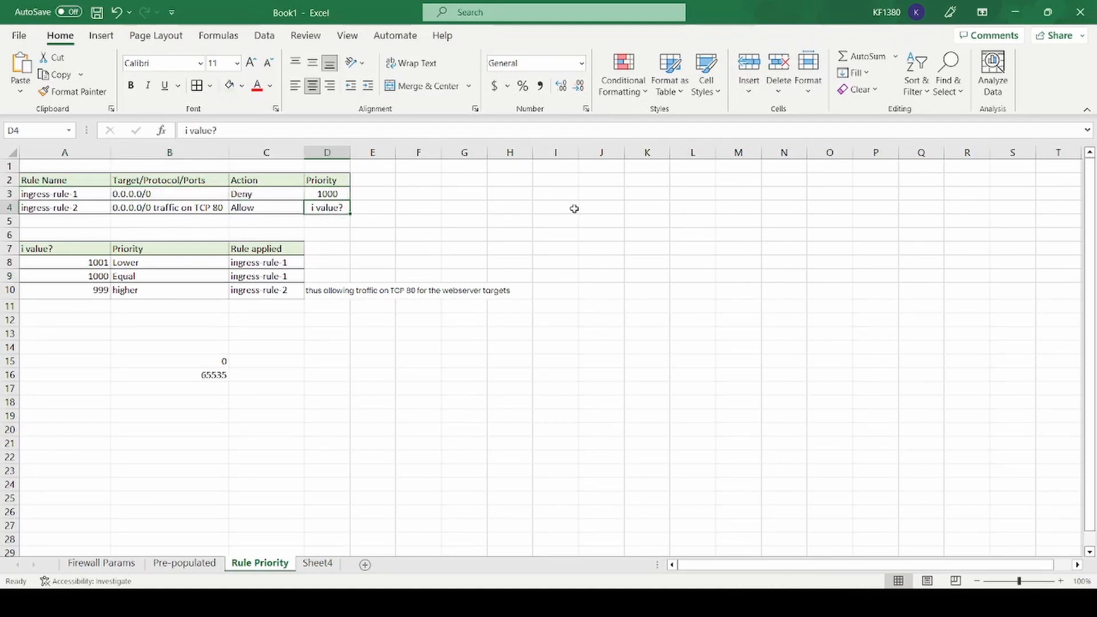